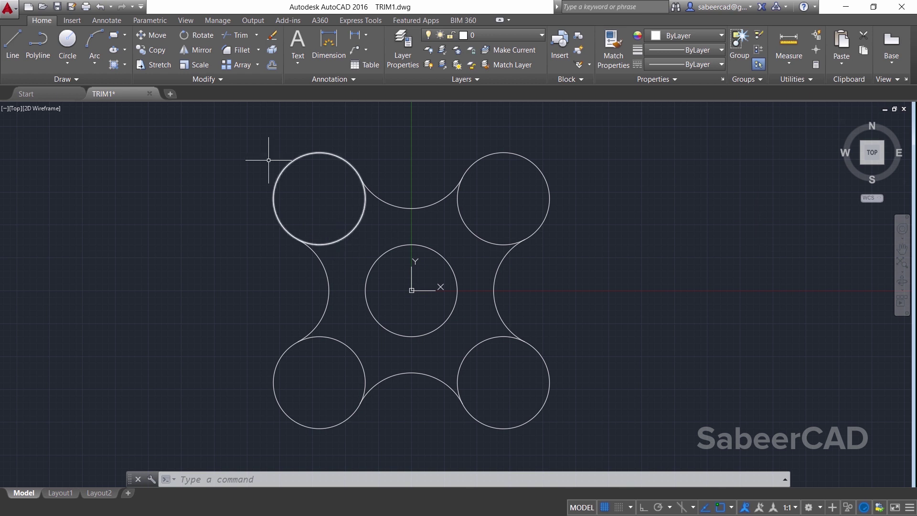
# Start the Trim command and set the four arcs connecting the corner circles as cutting edges
pyautogui.click(236, 35)
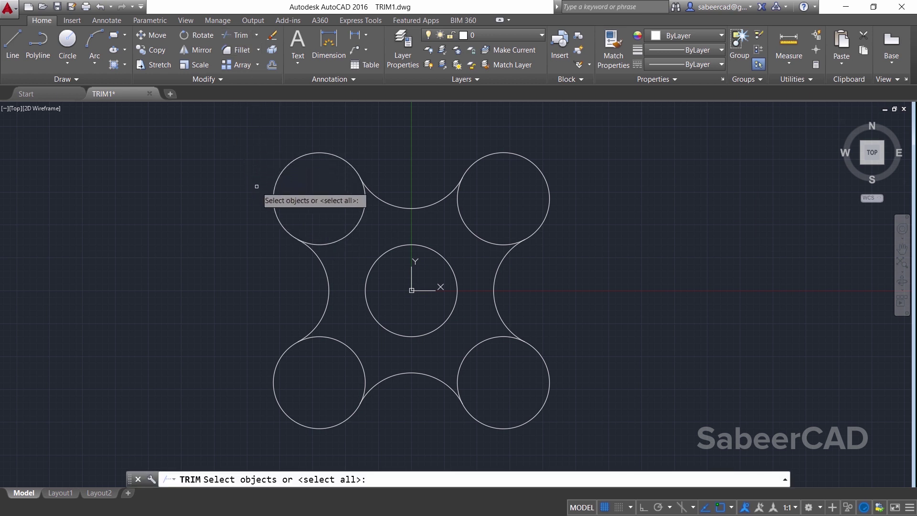
pyautogui.click(411, 209)
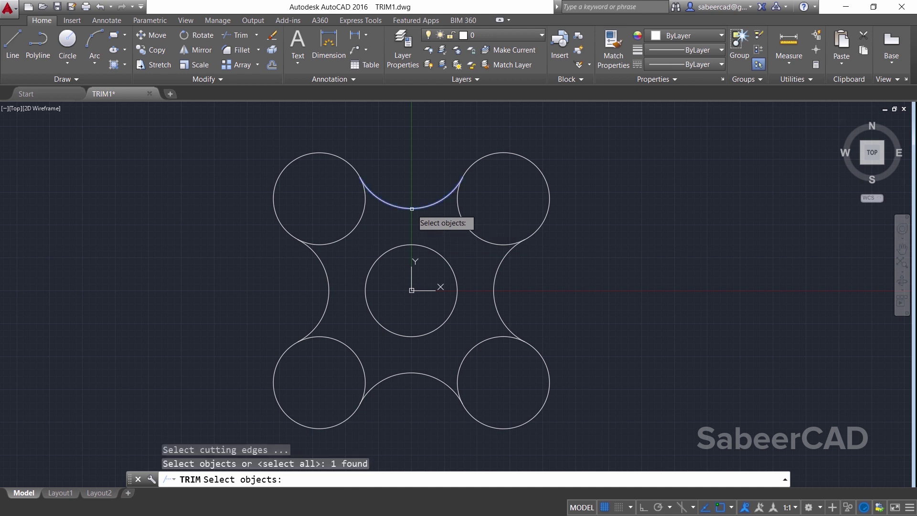
pyautogui.click(329, 288)
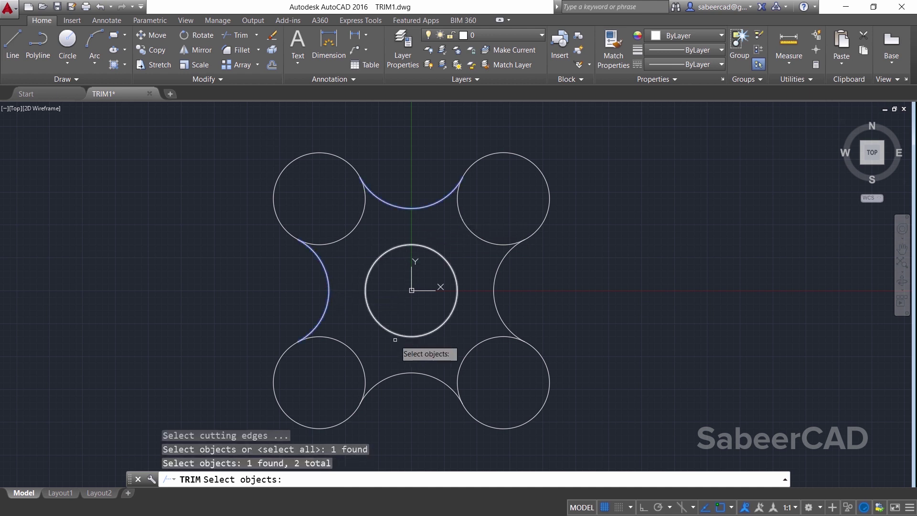
pyautogui.click(396, 375)
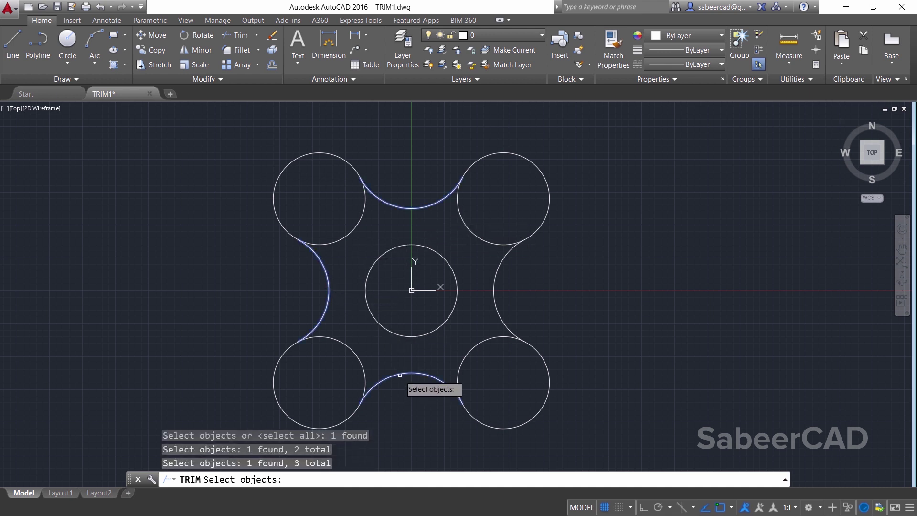
pyautogui.click(497, 304)
pyautogui.press('Return')
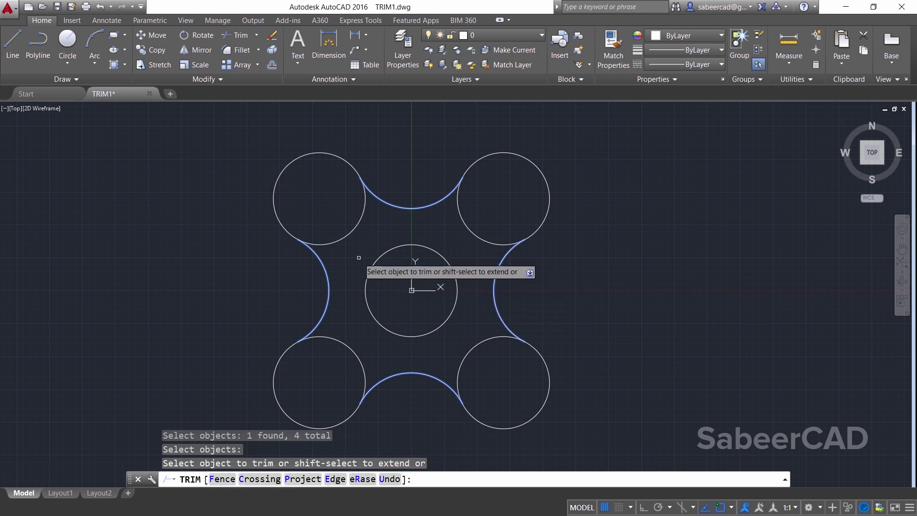
# Trim away the inner portions of the four corner circles between the connecting arcs
pyautogui.click(349, 232)
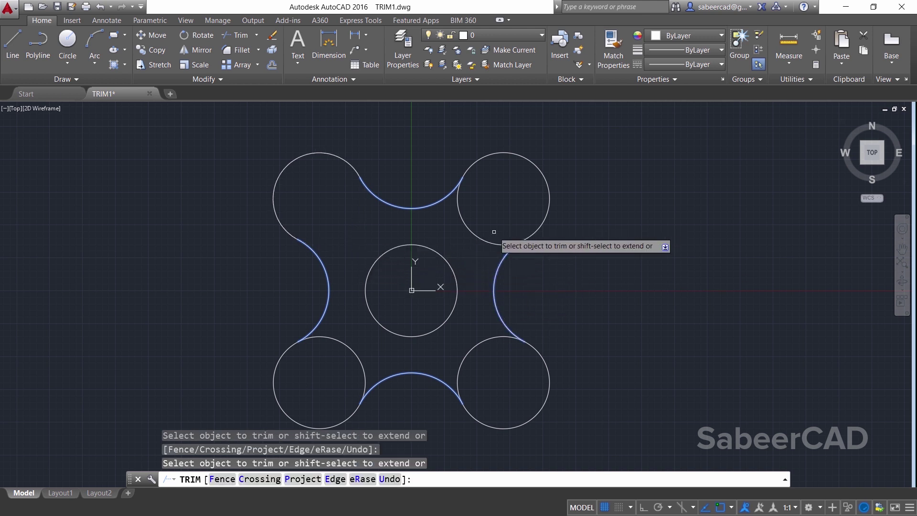
pyautogui.click(477, 232)
pyautogui.click(463, 367)
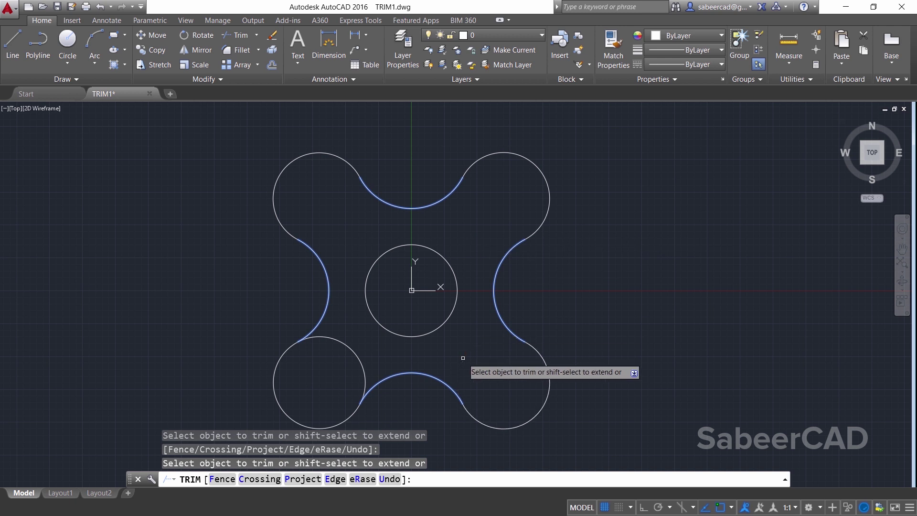
pyautogui.click(358, 358)
pyautogui.press('Return')
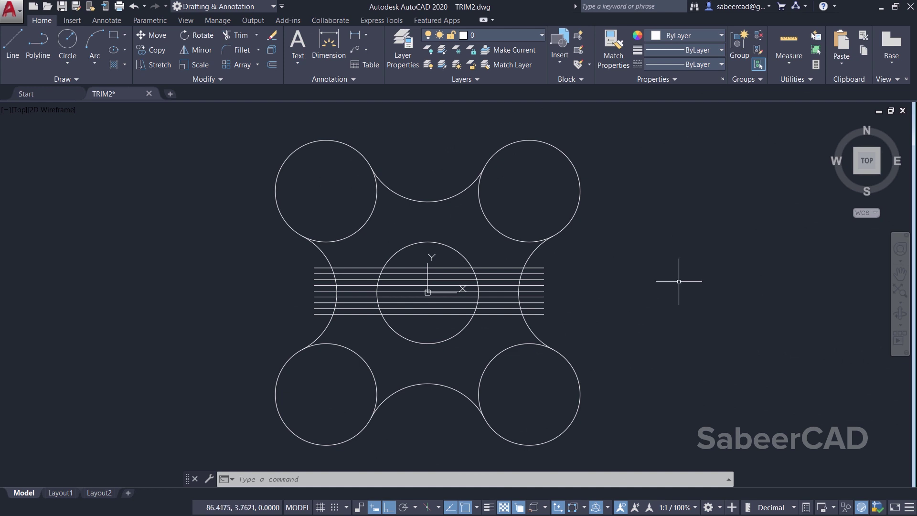
# In the TRIM2 drawing, trim the inner portions of all four corner circles one by one, using every object as a cutting edge
pyautogui.write('TR')
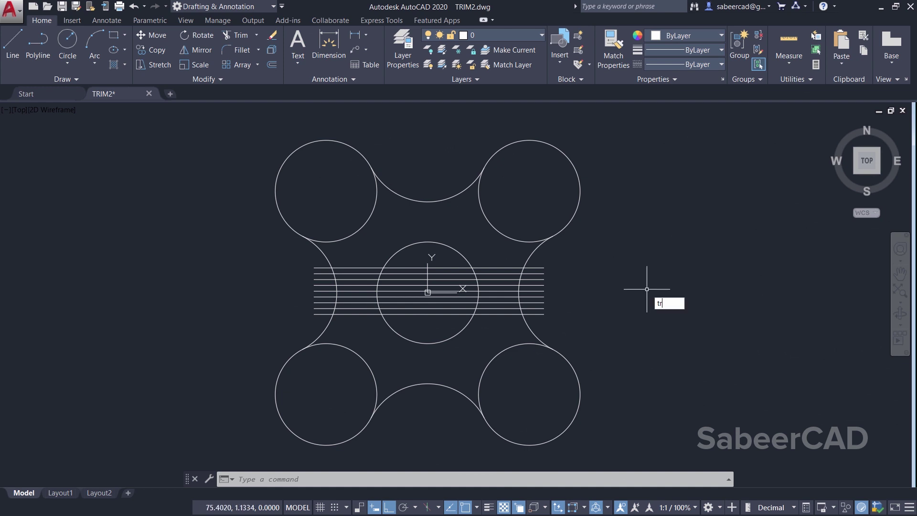
pyautogui.press('Return')
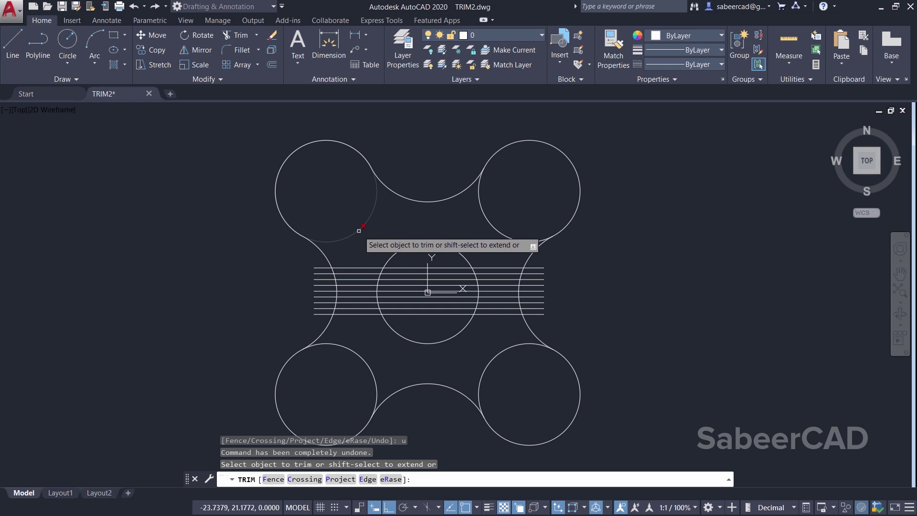
pyautogui.click(359, 231)
pyautogui.click(500, 231)
pyautogui.click(491, 359)
pyautogui.click(371, 365)
# Undo the four corner-circle trims one at a time within the Trim command
pyautogui.write('u')
pyautogui.press('Return')
pyautogui.write('u')
pyautogui.press('Return')
pyautogui.write('u')
pyautogui.press('Return')
pyautogui.write('u')
pyautogui.press('Return')
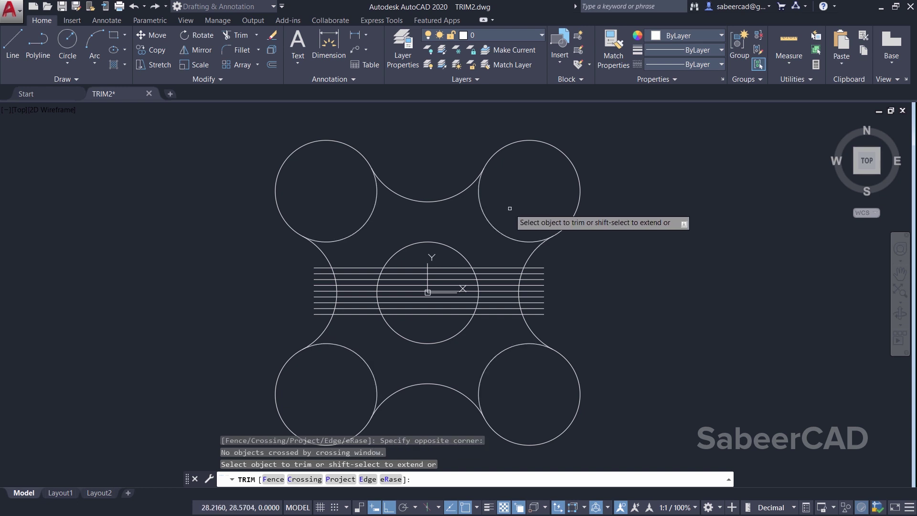
# Trim the corner circles' inner portions and the horizontal line segments beside the central circle together with one crossing window
pyautogui.click(510, 206)
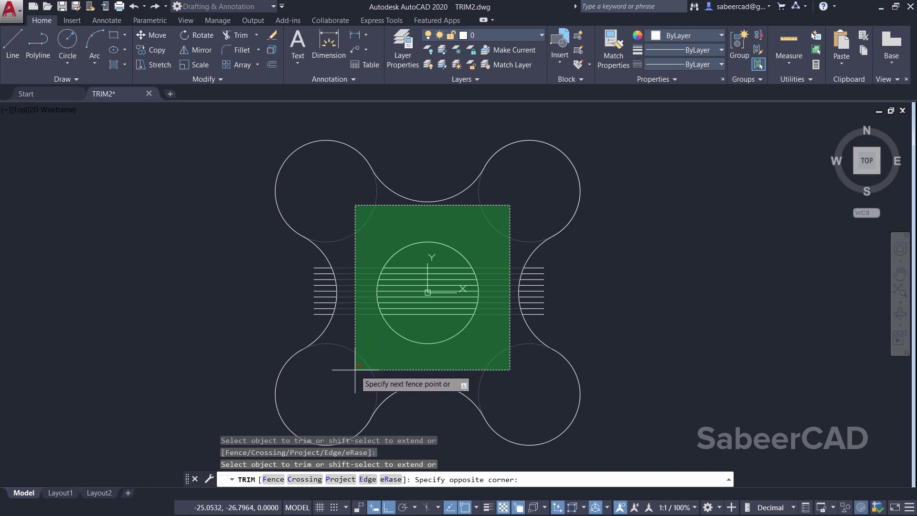
pyautogui.click(355, 369)
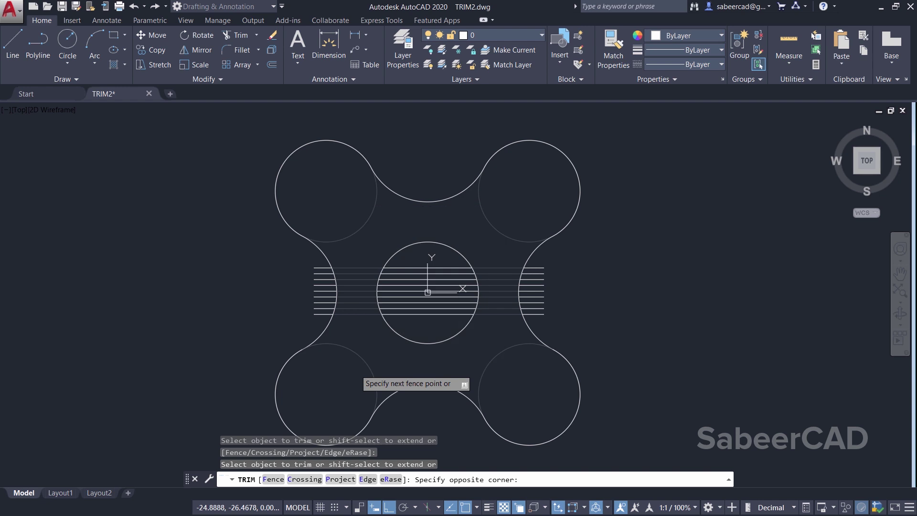
pyautogui.press('Return')
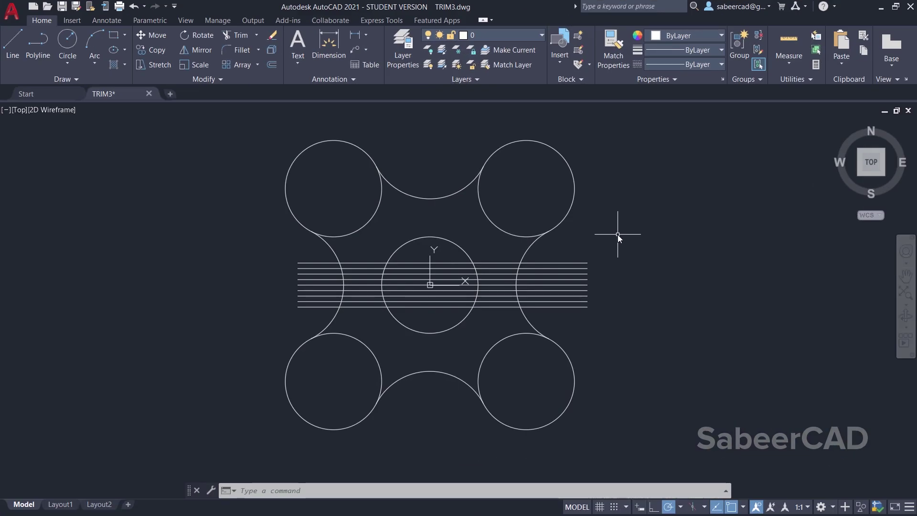
# In the TRIM3 drawing, trim the inner portions of the four corner circles individually in Quick mode
pyautogui.click(231, 36)
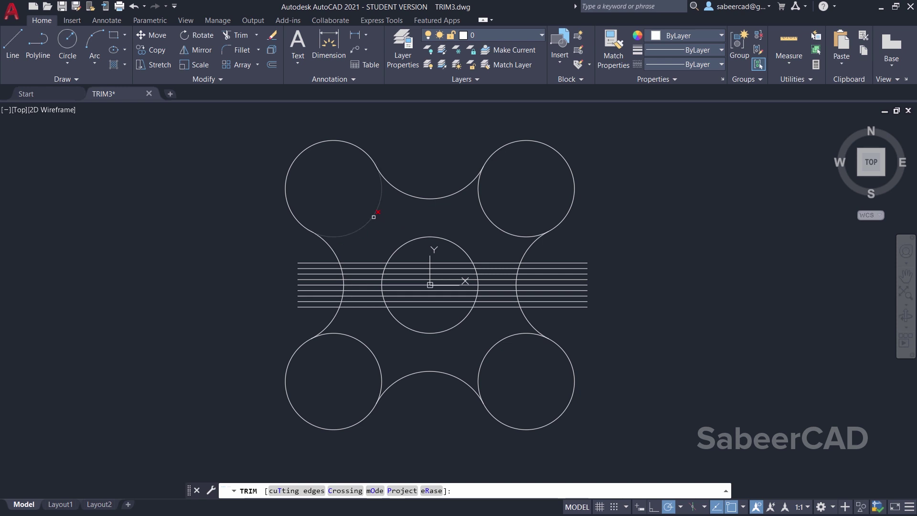
pyautogui.click(365, 221)
pyautogui.click(495, 224)
pyautogui.click(493, 340)
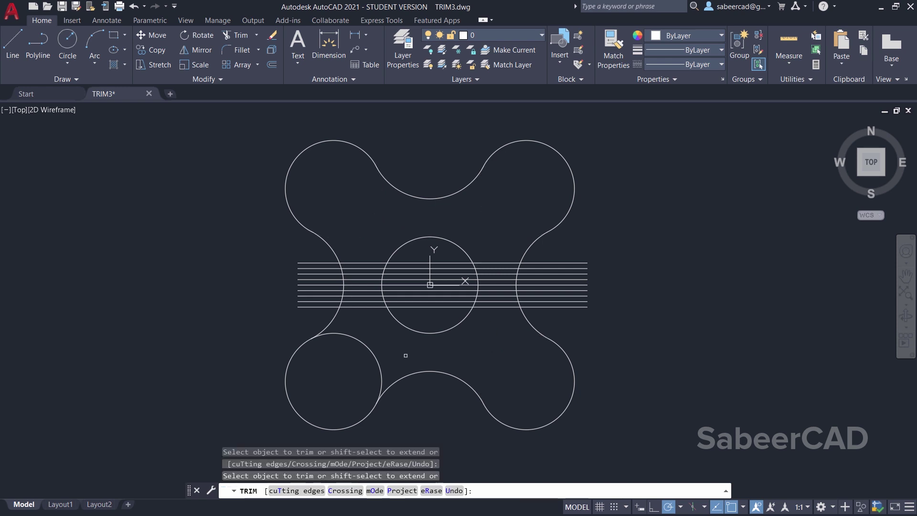
pyautogui.click(374, 354)
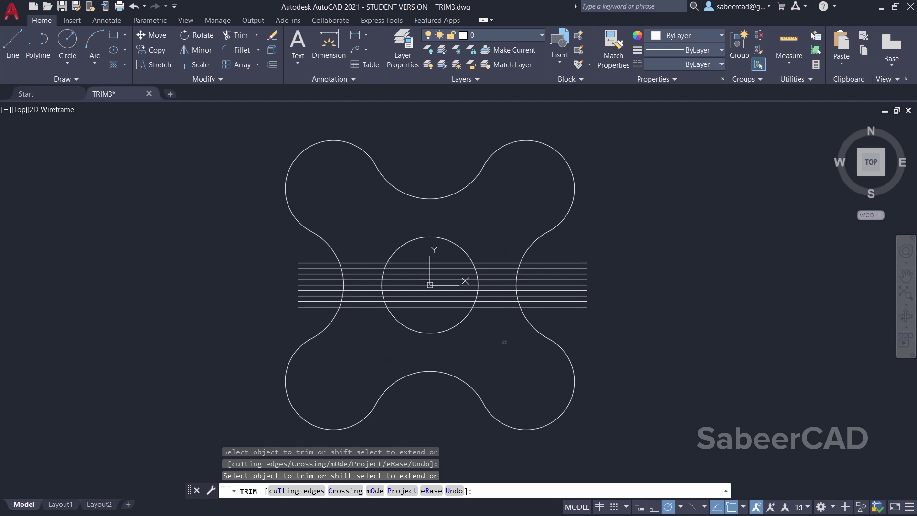
# Trim the horizontal lines on both sides of the central circle with freehand fences, and undo the whole trim operation
pyautogui.moveTo(504, 342); pyautogui.dragTo(497, 211)
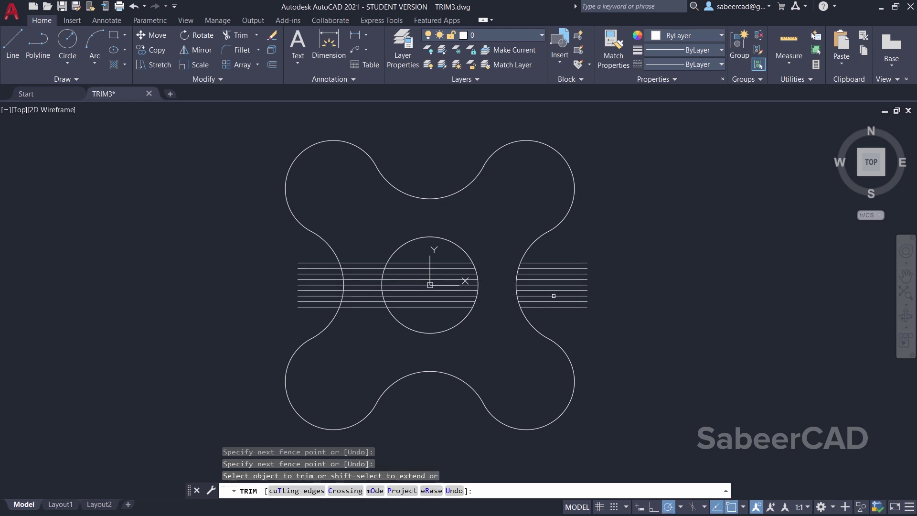
pyautogui.moveTo(357, 346); pyautogui.dragTo(372, 203)
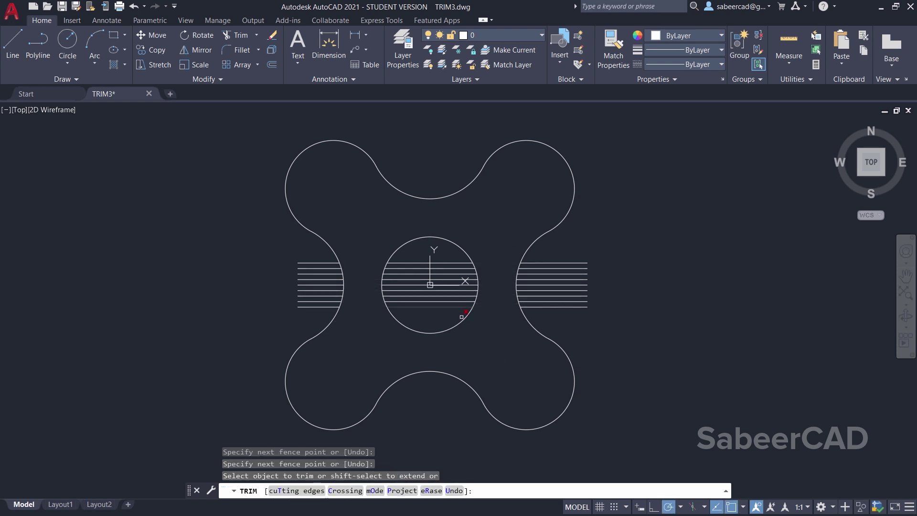
pyautogui.press('Escape')
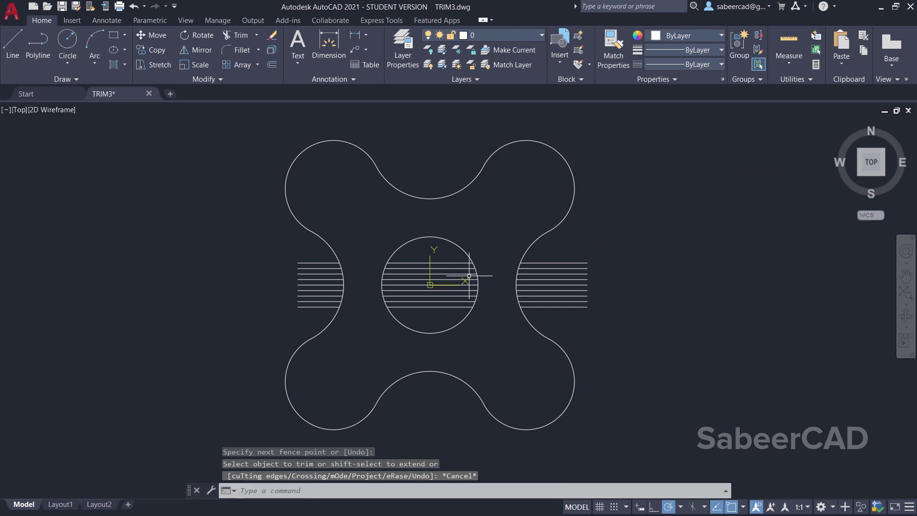
pyautogui.hotkey('ctrl', 'z')
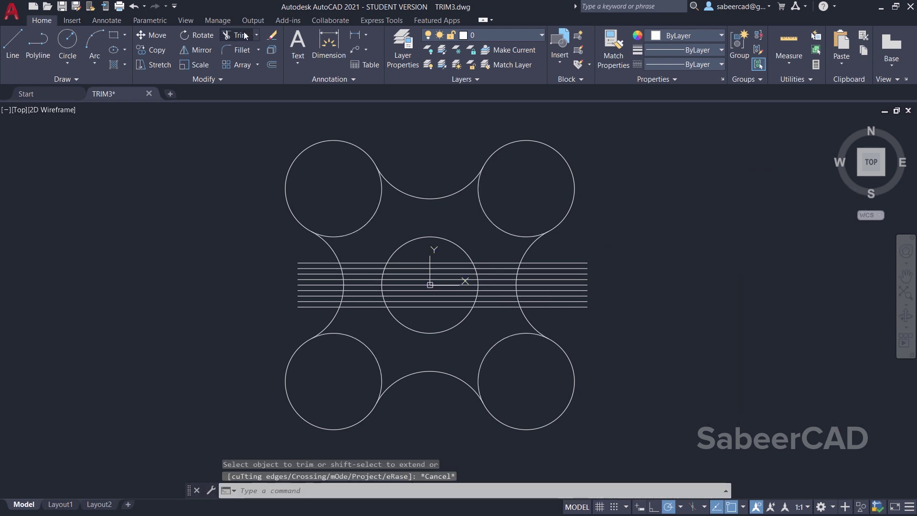
# Trim the area around the central circle using the Crossing option with a window reaching all four corner circles, and undo the trim
pyautogui.click(239, 35)
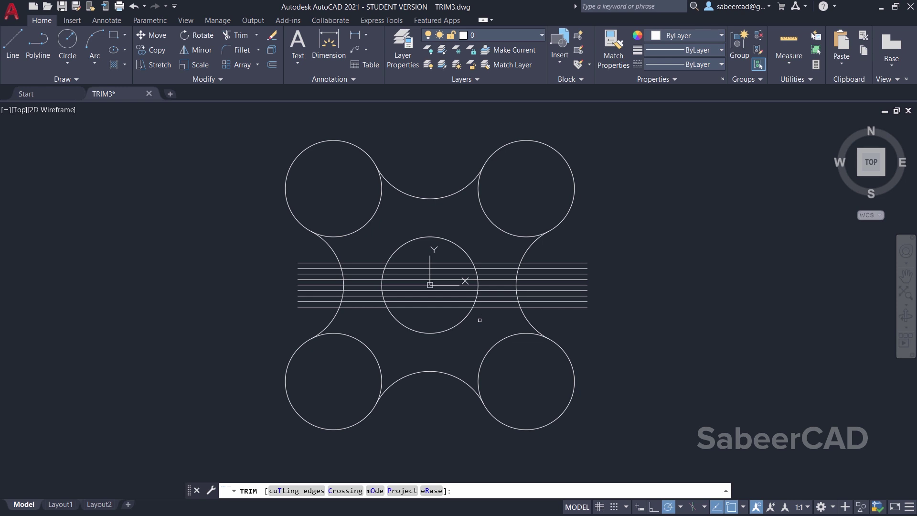
pyautogui.click(345, 491)
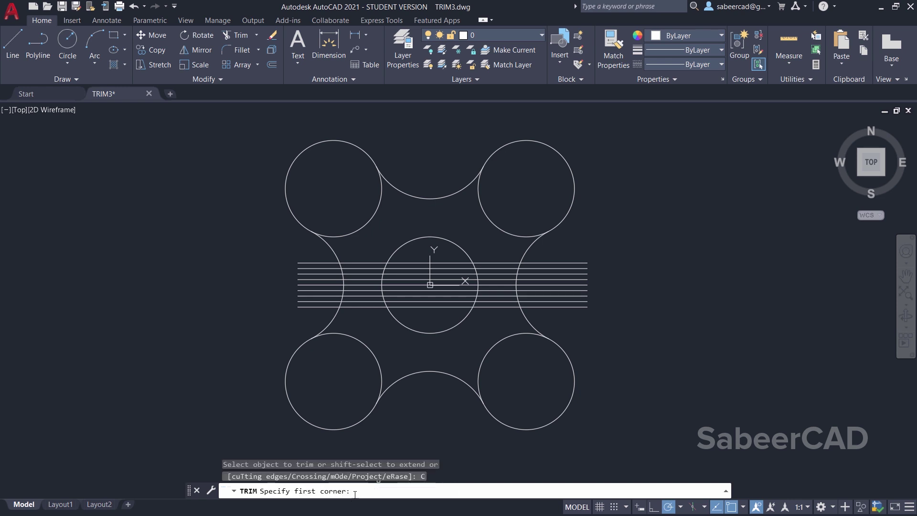
pyautogui.click(502, 199)
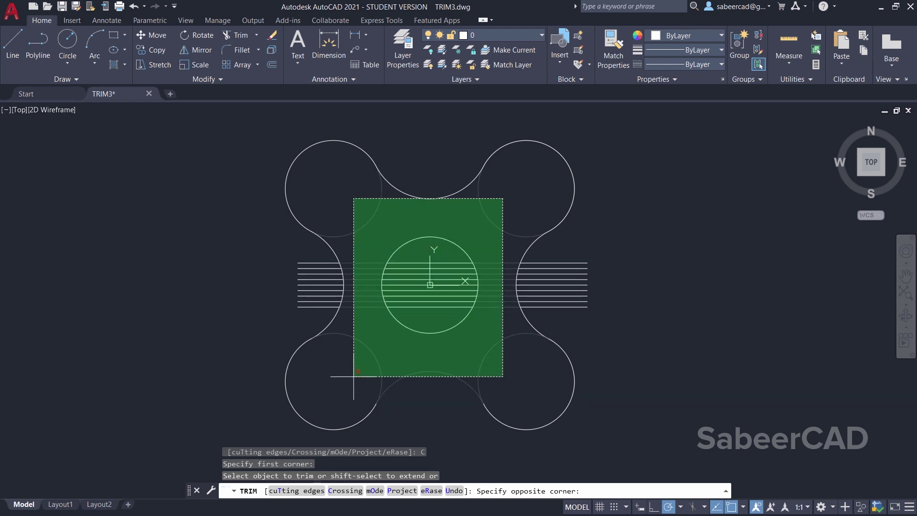
pyautogui.press('Escape')
pyautogui.write('u')
pyautogui.press('Return')
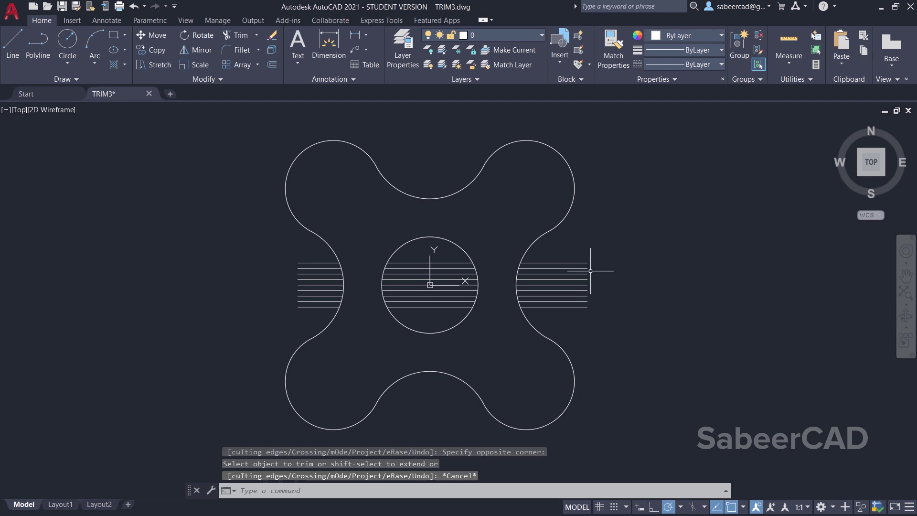
# Set the trim mode to Standard
pyautogui.click(238, 35)
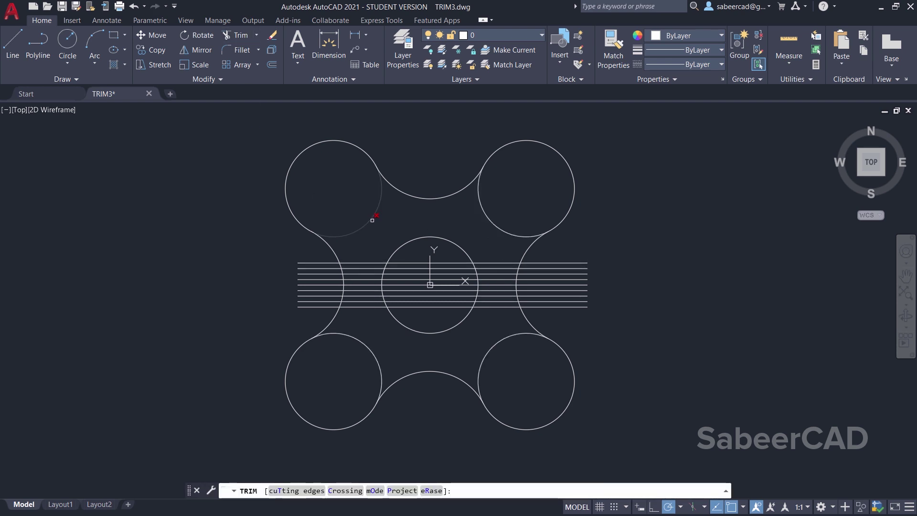
pyautogui.click(375, 490)
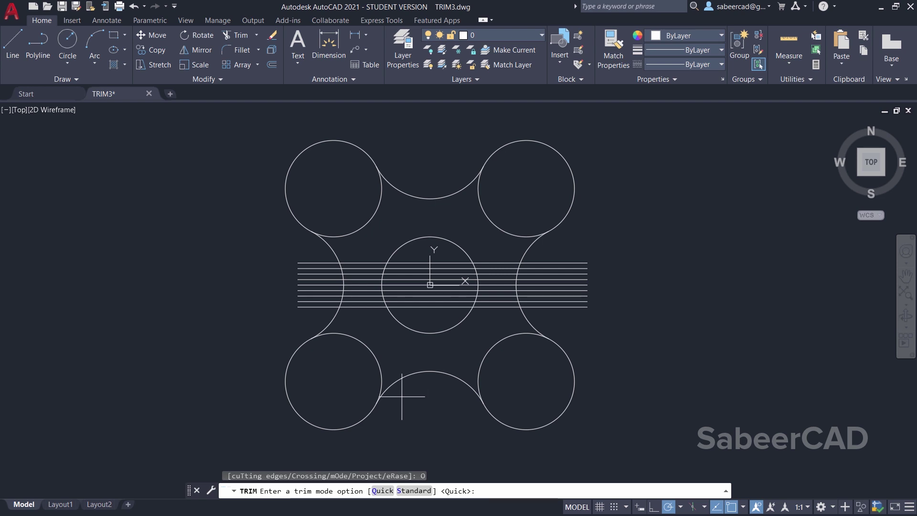
pyautogui.click(412, 491)
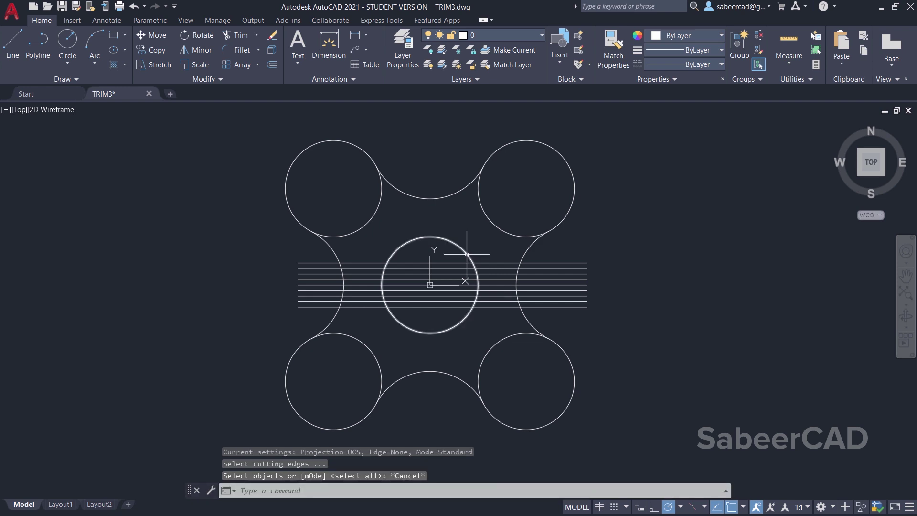
# Restart Trim and set the four arcs connecting the corner circles as cutting edges
pyautogui.press('space')
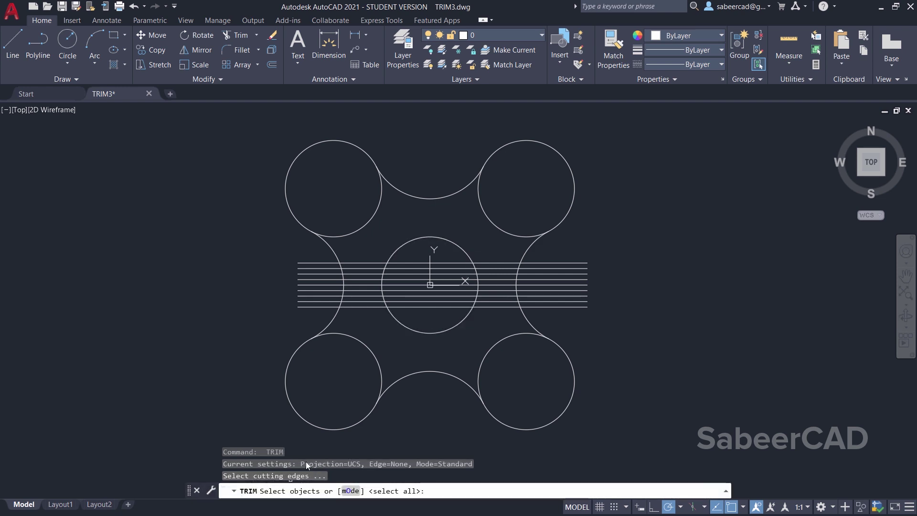
pyautogui.click(430, 197)
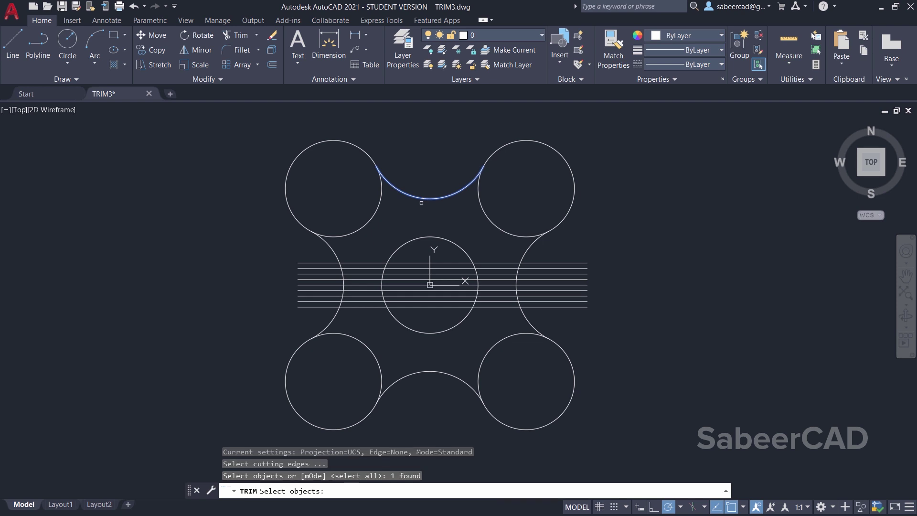
pyautogui.click(334, 258)
pyautogui.click(389, 387)
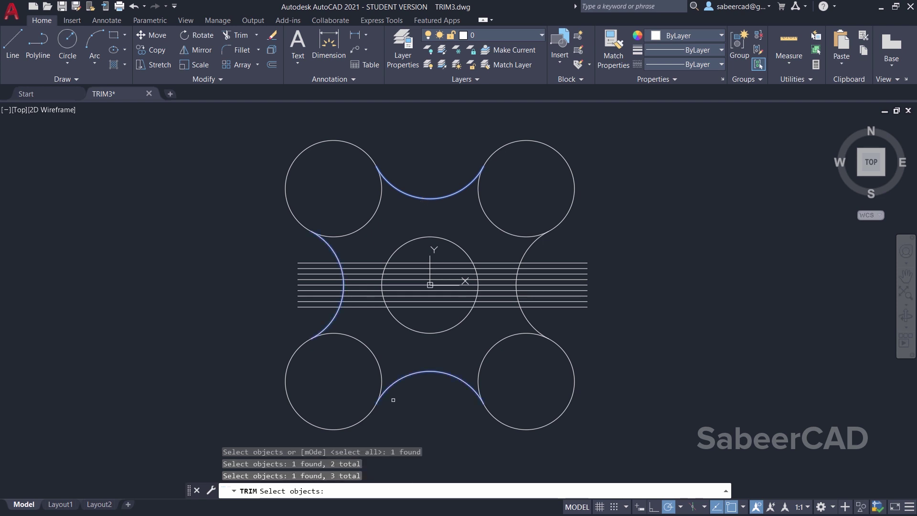
pyautogui.click(525, 260)
pyautogui.press('Return')
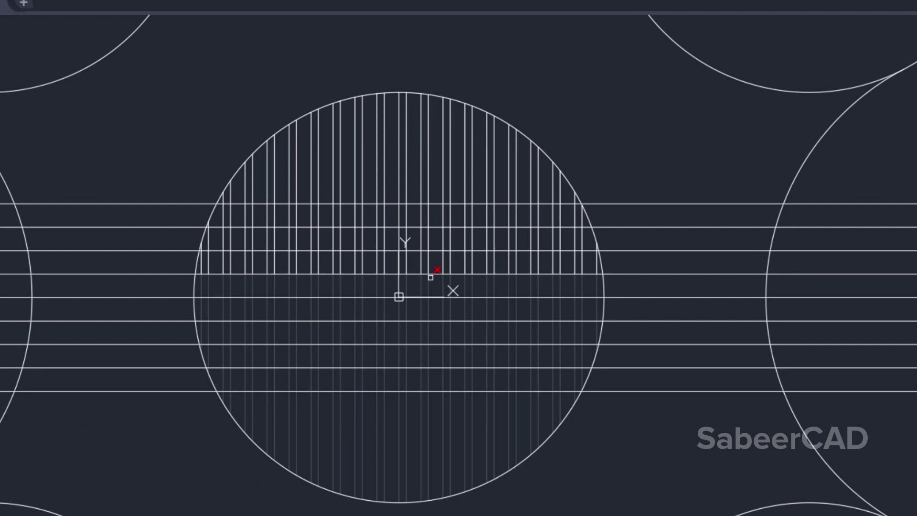
# Trim the upper six horizontal lines inside the central circle, one after another from the uppermost downward
pyautogui.scroll(4, 434, 268)
pyautogui.click(425, 173)
pyautogui.click(424, 212)
pyautogui.click(424, 251)
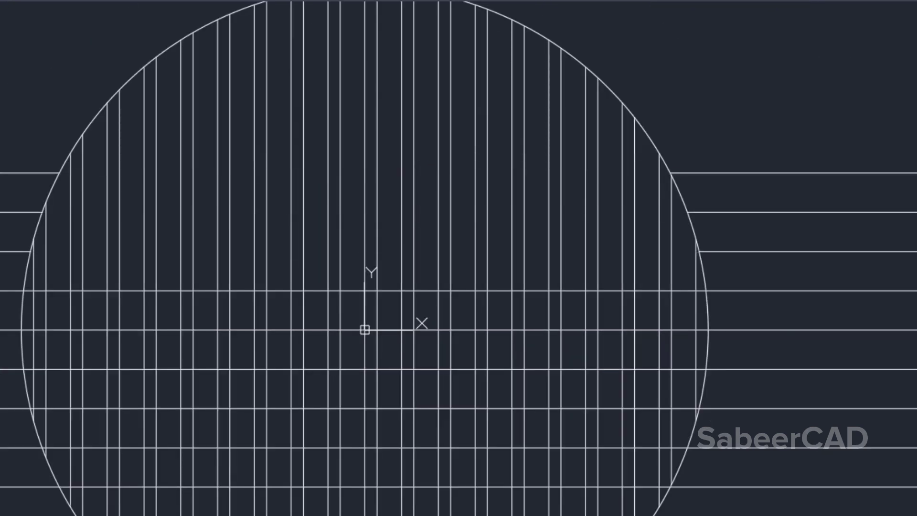
pyautogui.click(420, 289)
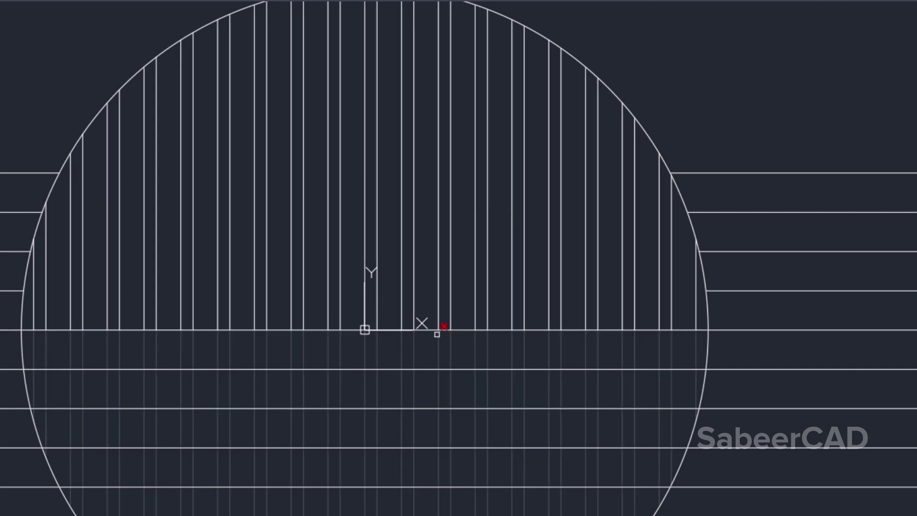
pyautogui.click(430, 330)
pyautogui.click(427, 369)
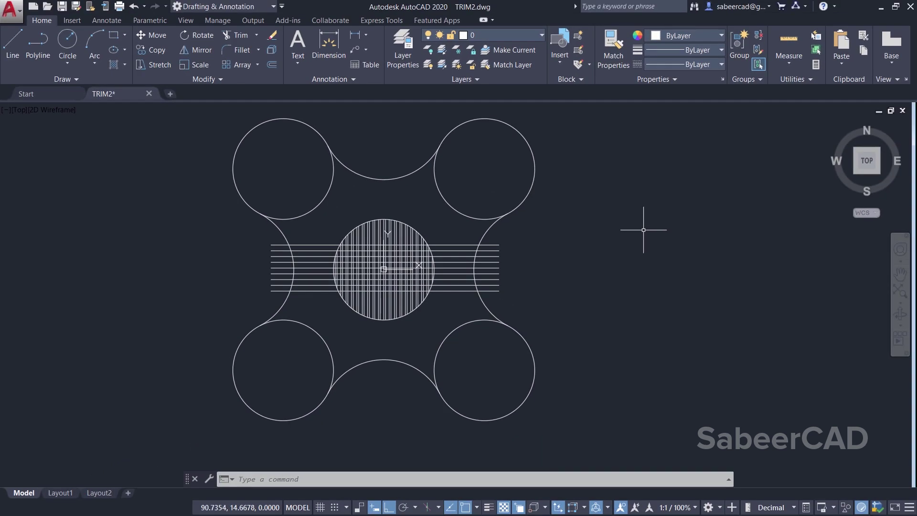
# Trim, with all objects as cutting edges, several segments of the uppermost horizontal line between the vertical lines inside the central circle
pyautogui.click(237, 35)
pyautogui.scroll(2, 423, 241)
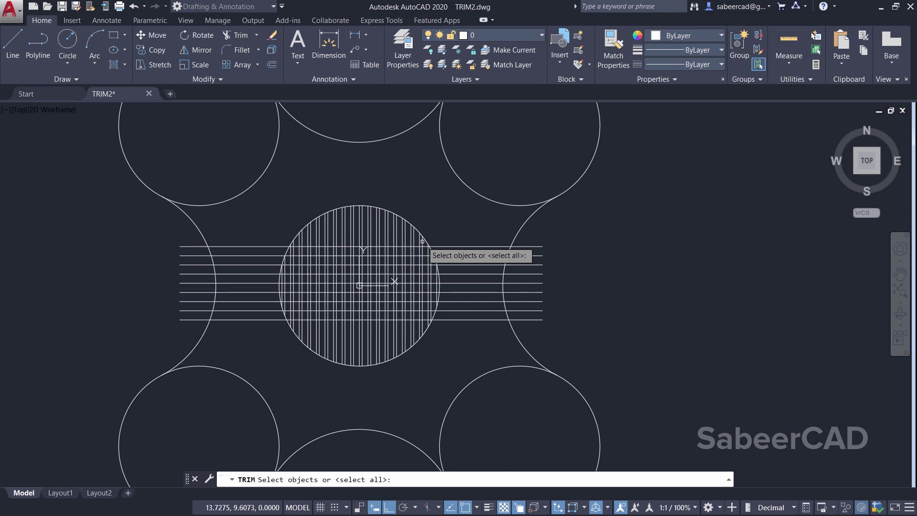
pyautogui.press('Return')
pyautogui.scroll(4, 382, 258)
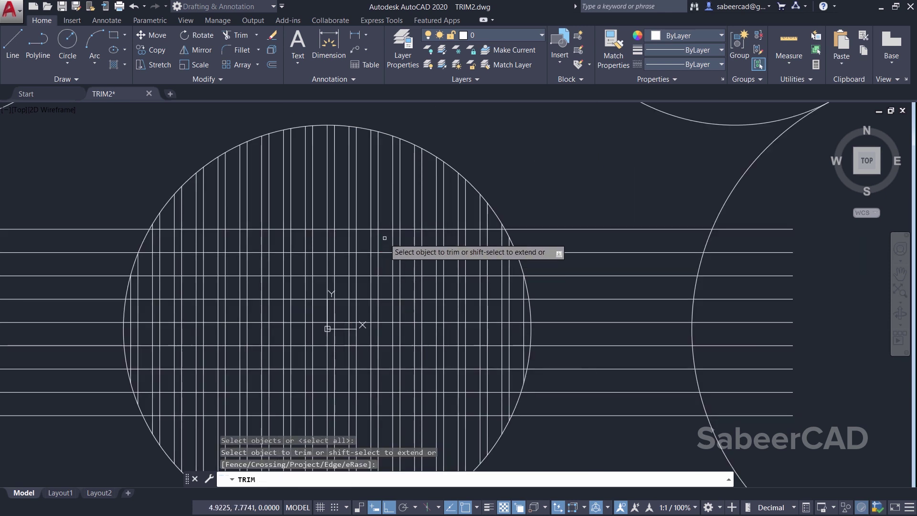
pyautogui.click(386, 229)
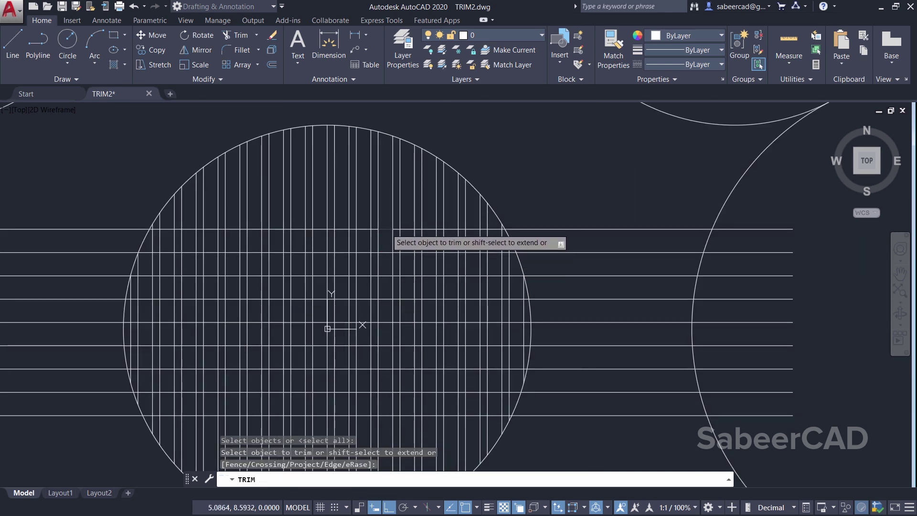
pyautogui.click(409, 229)
pyautogui.scroll(2, 436, 238)
pyautogui.click(420, 222)
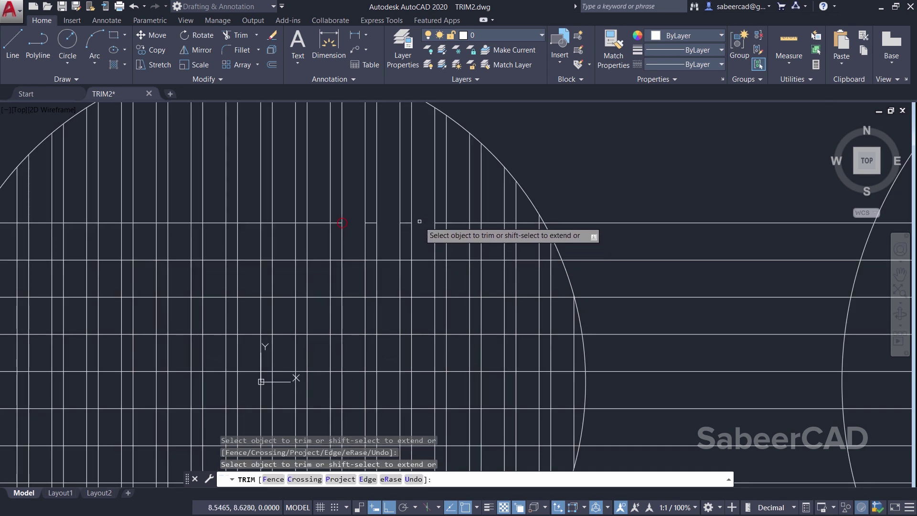
pyautogui.press('Return')
pyautogui.scroll(-5, 423, 249)
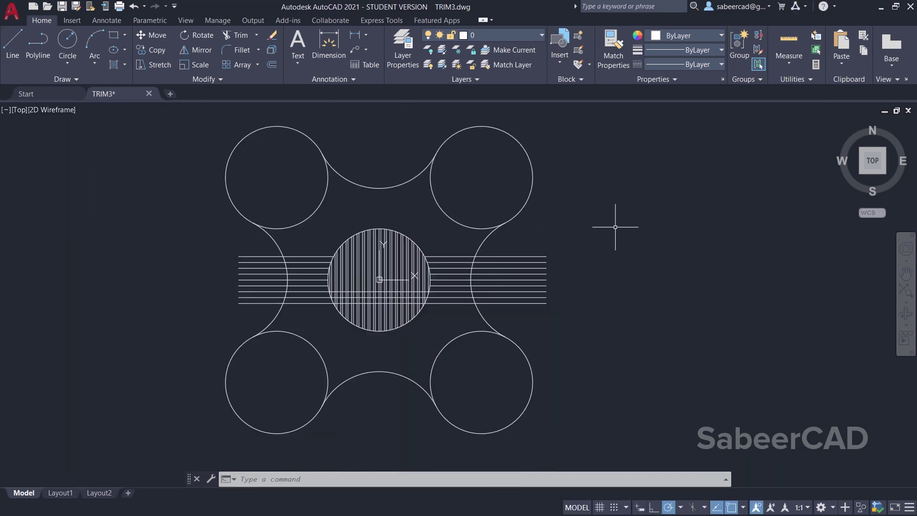
# Switch to the TRIM3 drawing in AutoCAD 2021 and undo the trims of the horizontal lines inside the central circle
pyautogui.write('u')
pyautogui.press('Return')
pyautogui.write('u')
pyautogui.press('Return')
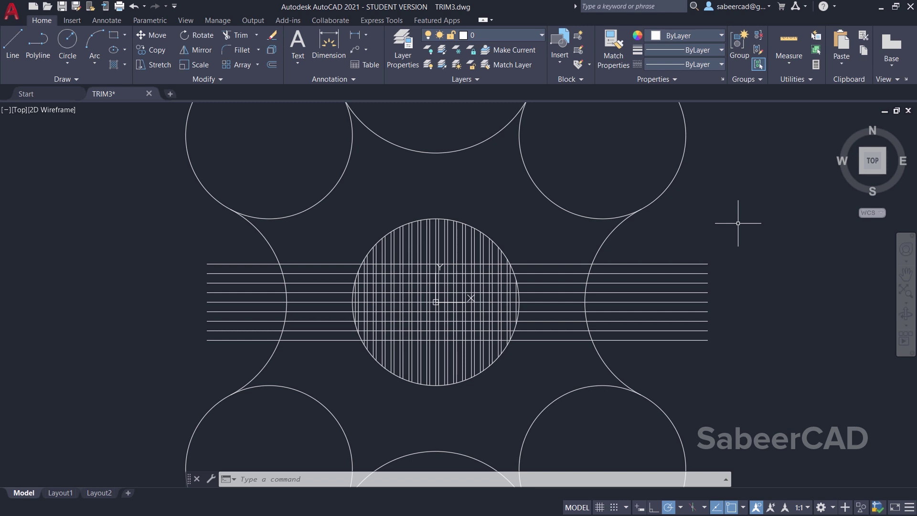
# Set the TRIMEDGES system variable to 0
pyautogui.write('trimedges')
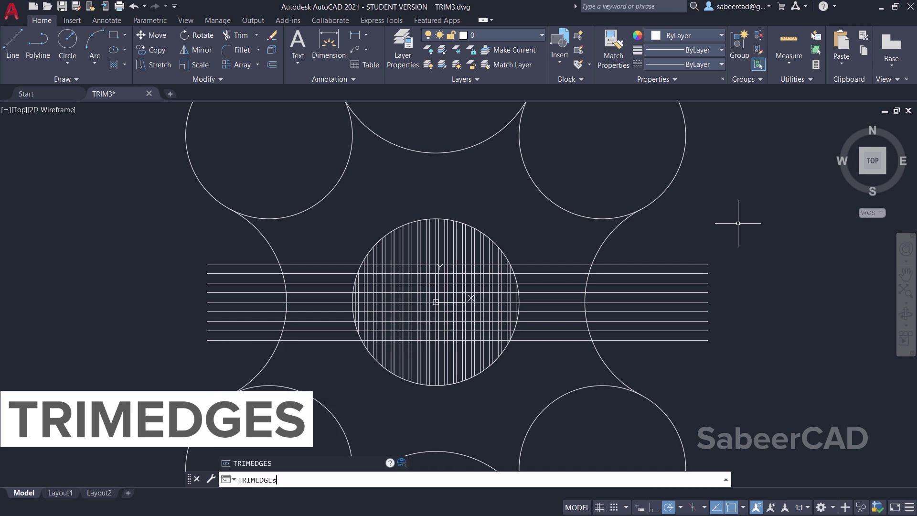
pyautogui.press('Return')
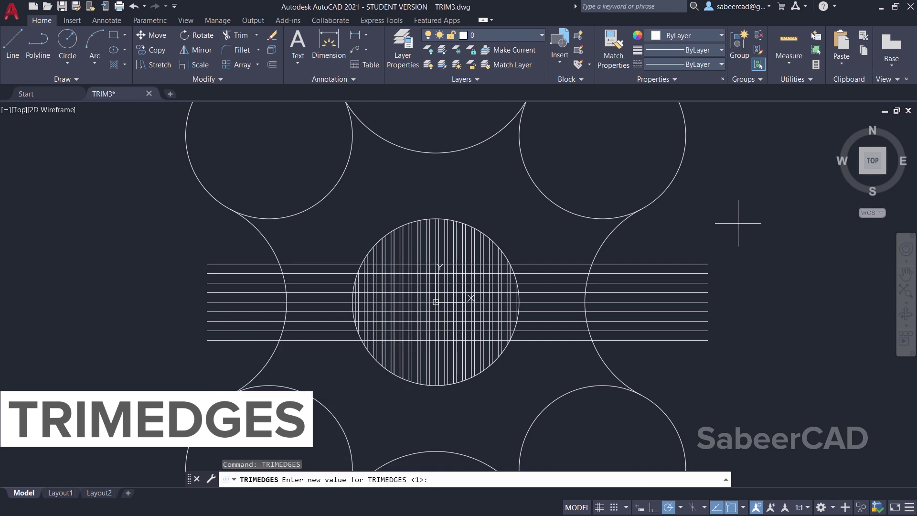
pyautogui.write('0')
pyautogui.press('Return')
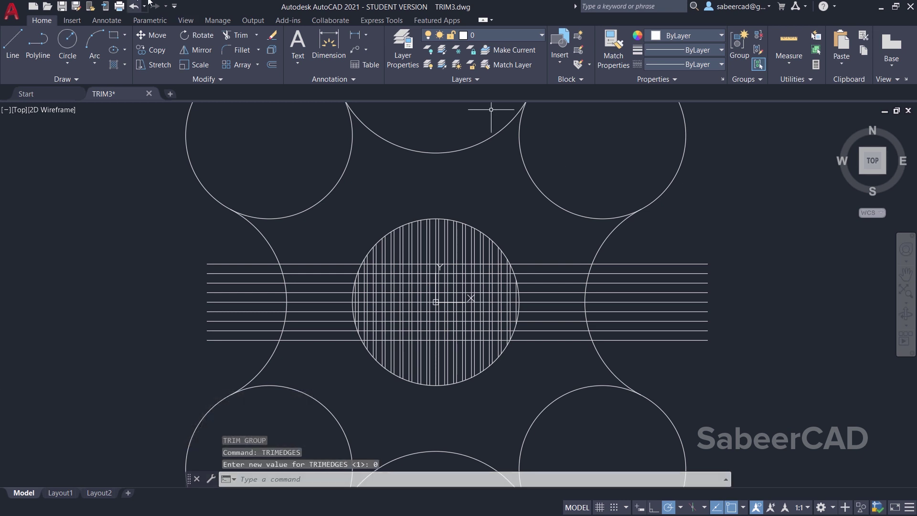
# Trim several segments of the uppermost horizontal line between the vertical lines inside the central circle in Quick mode, and end the command
pyautogui.click(239, 37)
pyautogui.scroll(4, 426, 264)
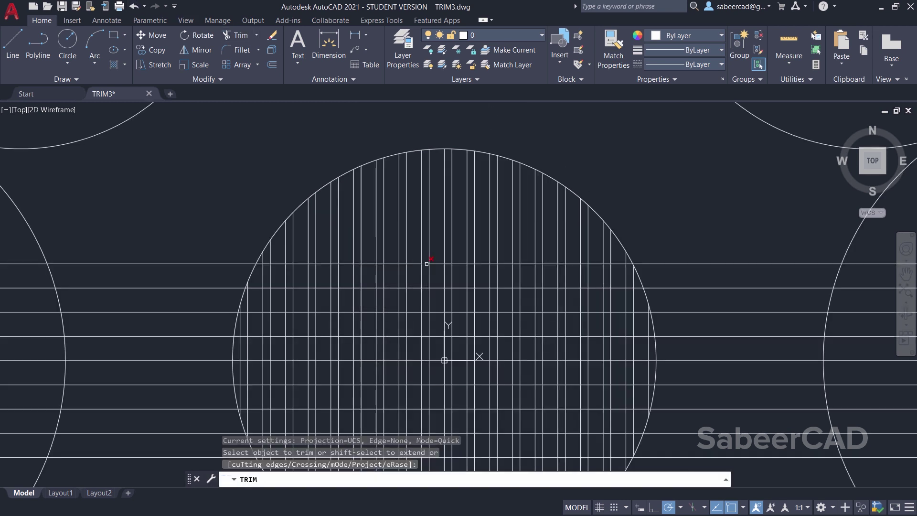
pyautogui.scroll(4, 480, 263)
pyautogui.click(477, 259)
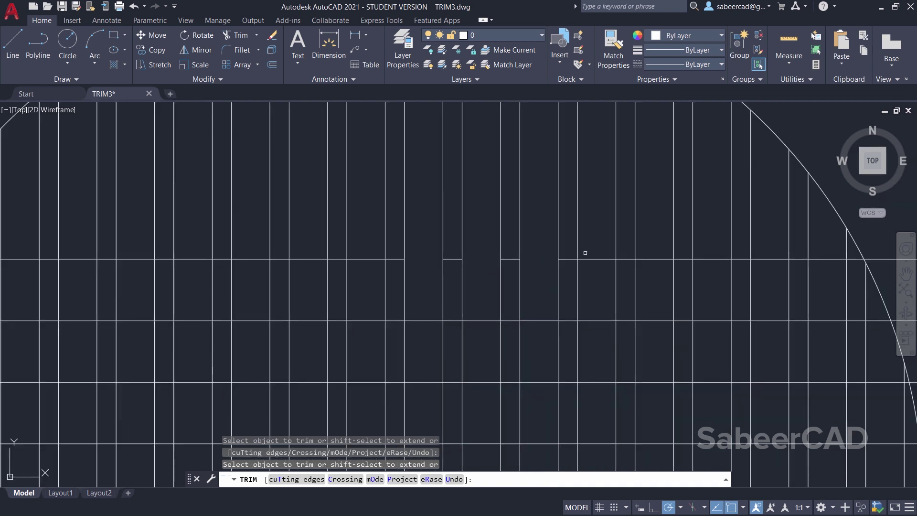
pyautogui.click(599, 258)
pyautogui.scroll(-8, 599, 258)
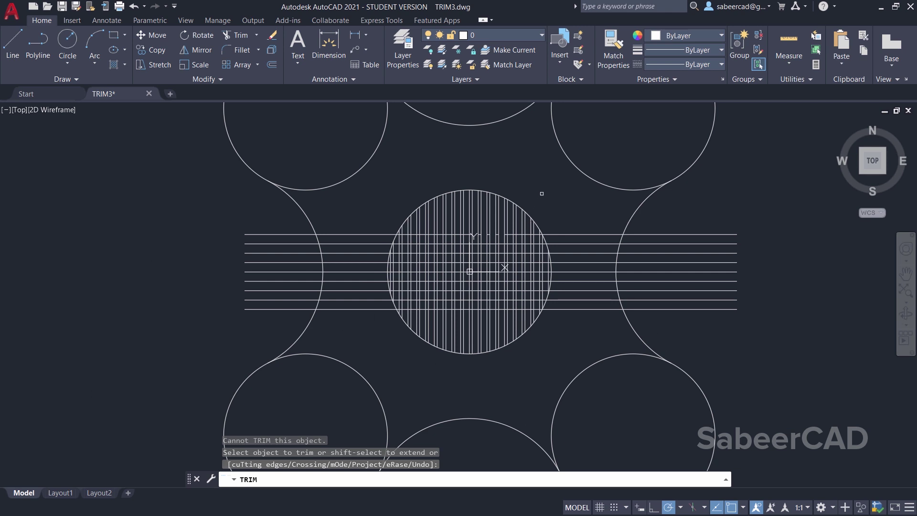
pyautogui.press('Escape')
pyautogui.scroll(-5, 497, 363)
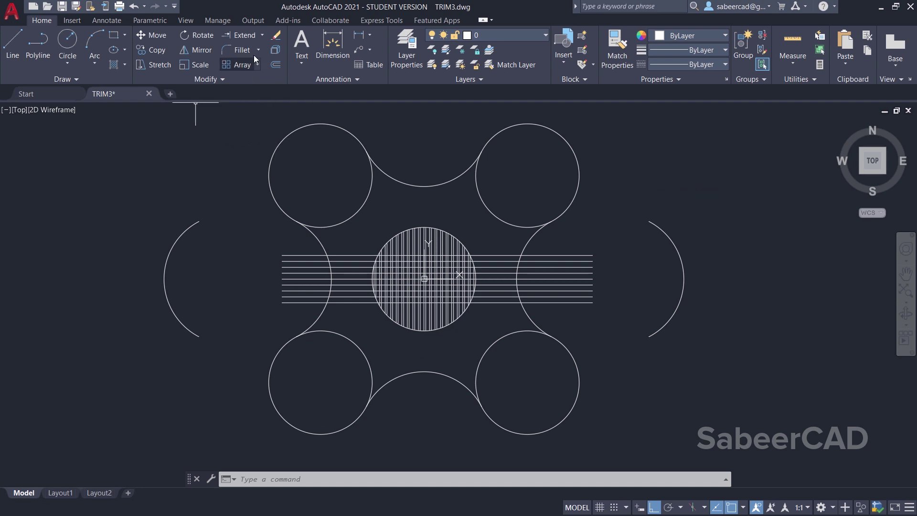
# Extend the right ends of the horizontal lines to the outer right arc, using a fence across them
pyautogui.click(262, 39)
pyautogui.click(236, 59)
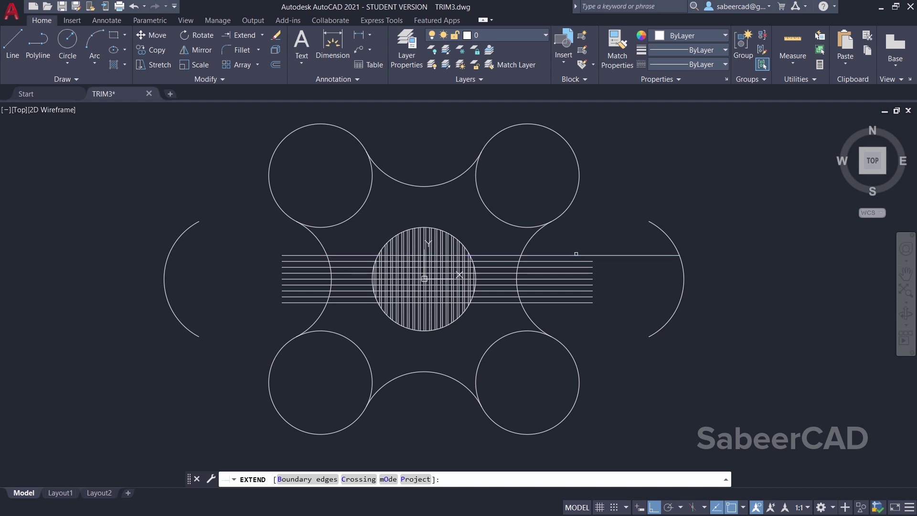
pyautogui.click(576, 255)
pyautogui.click(582, 323)
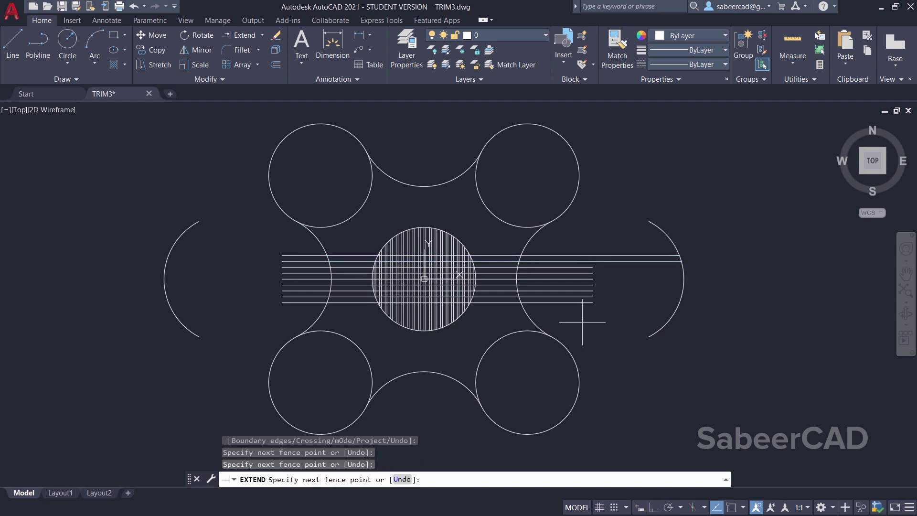
pyautogui.press('Return')
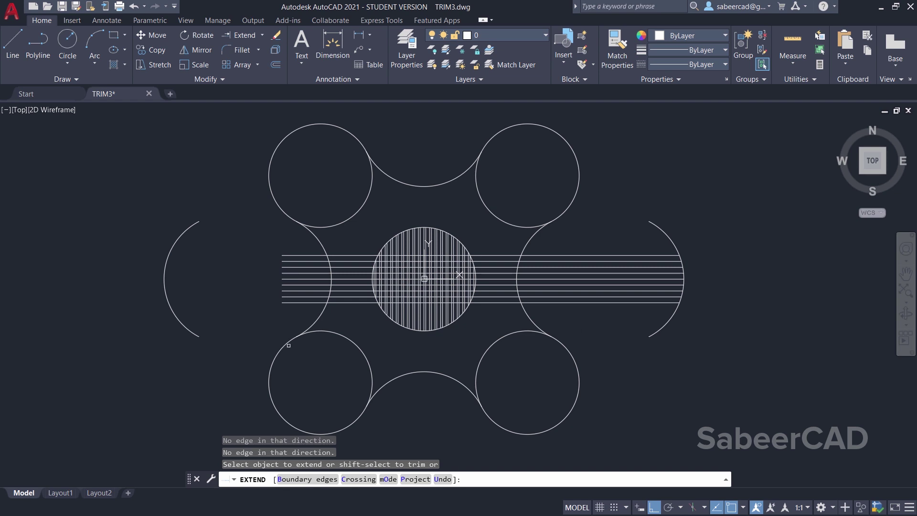
# Extend the left ends of the horizontal lines toward the outer left arc with a fence through them
pyautogui.click(289, 345)
pyautogui.click(296, 318)
pyautogui.click(295, 248)
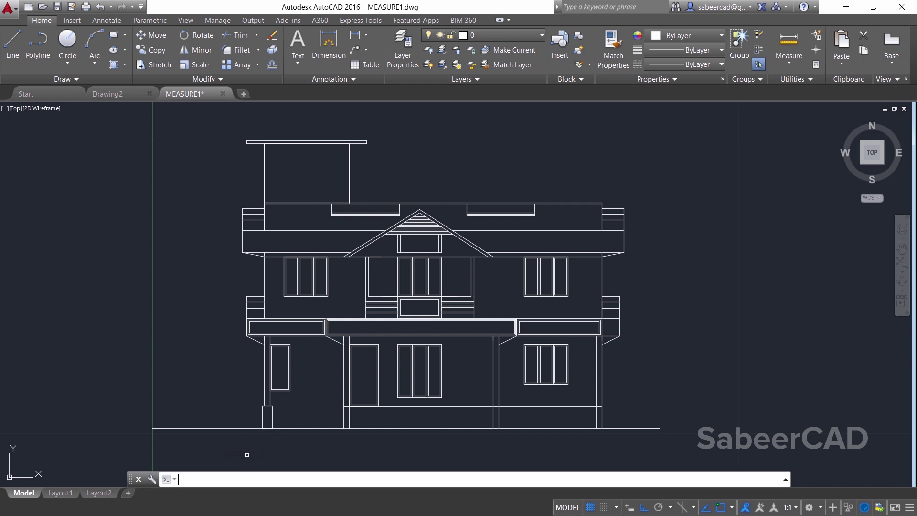
# In the MEASURE1 drawing in AutoCAD 2016, query the coordinates of the front gable's outer apex with the ID command
pyautogui.write('ID')
pyautogui.press('Return')
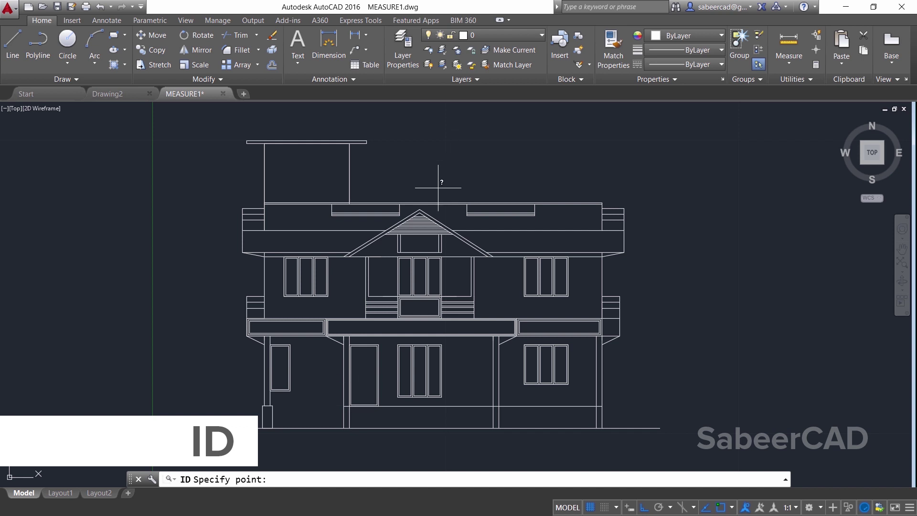
pyautogui.scroll(4, 429, 195)
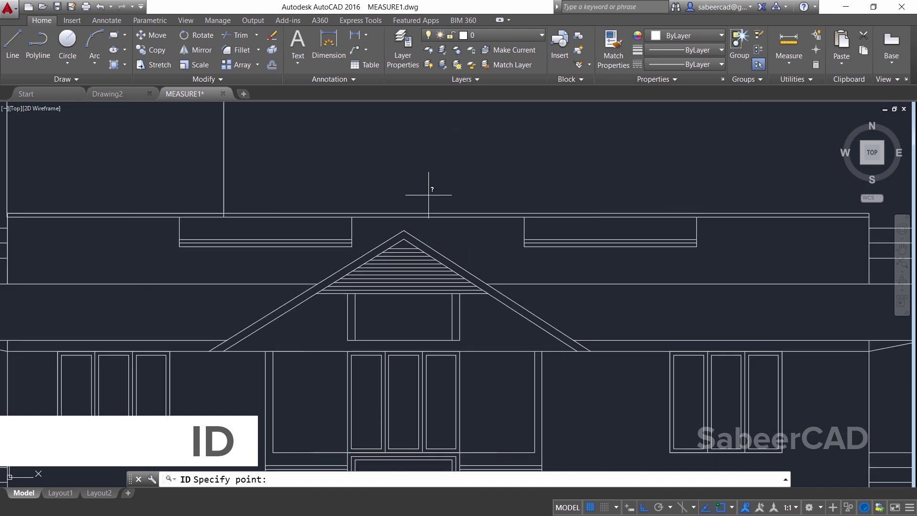
pyautogui.click(403, 230)
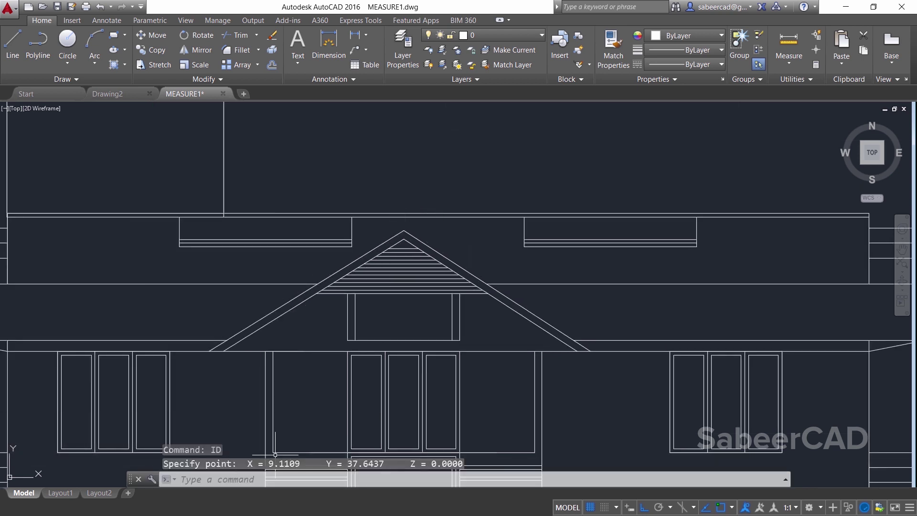
pyautogui.scroll(-4, 404, 277)
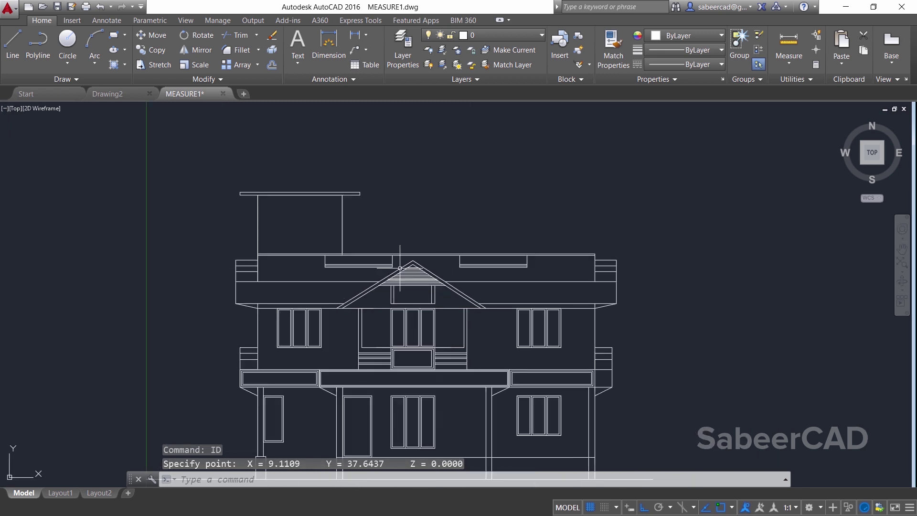
# Measure the distance between the left and right ends of the parapet's top line with the DIST command
pyautogui.scroll(2, 291, 197)
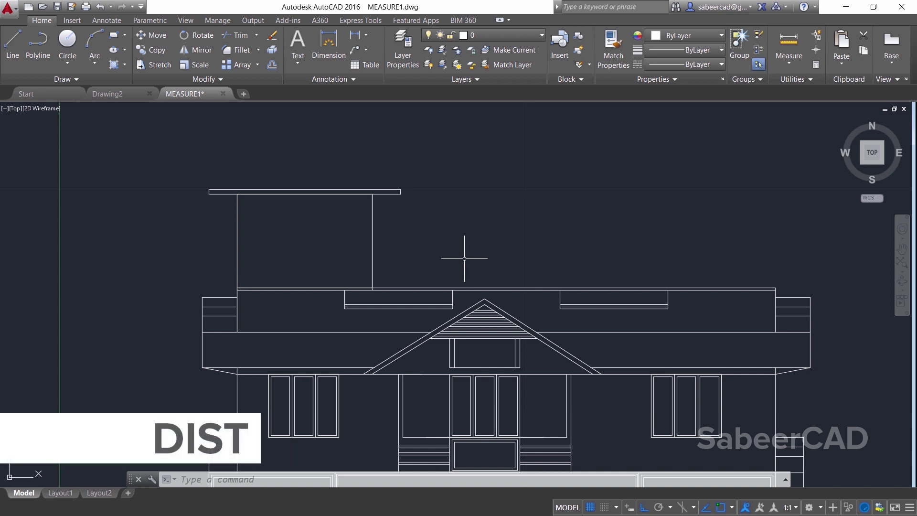
pyautogui.write('dist')
pyautogui.press('Return')
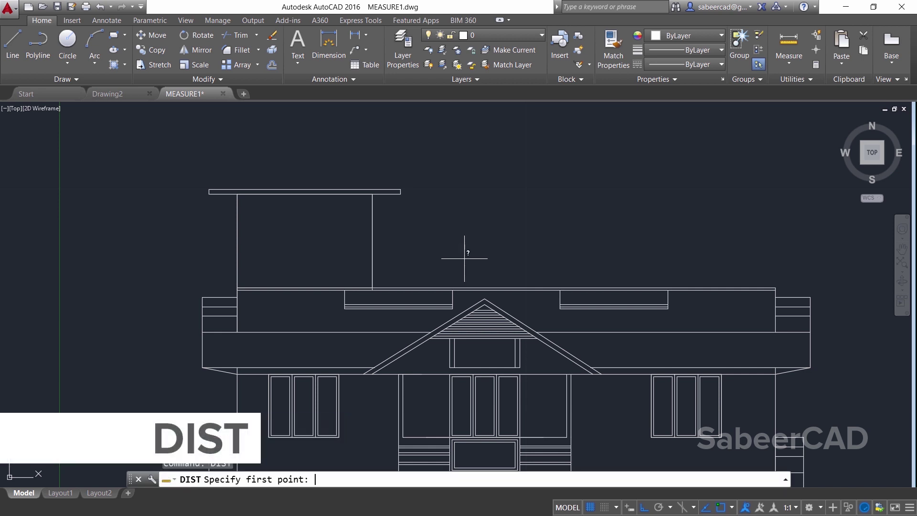
pyautogui.click(238, 288)
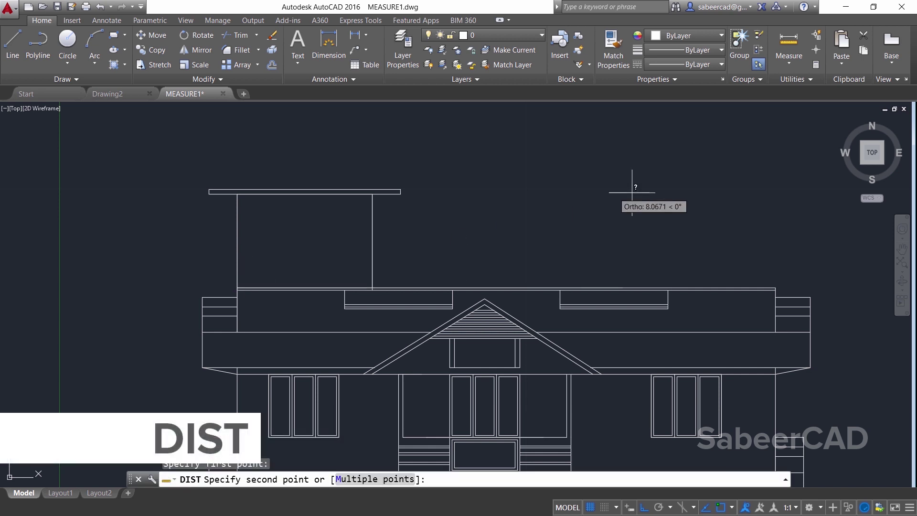
pyautogui.click(774, 282)
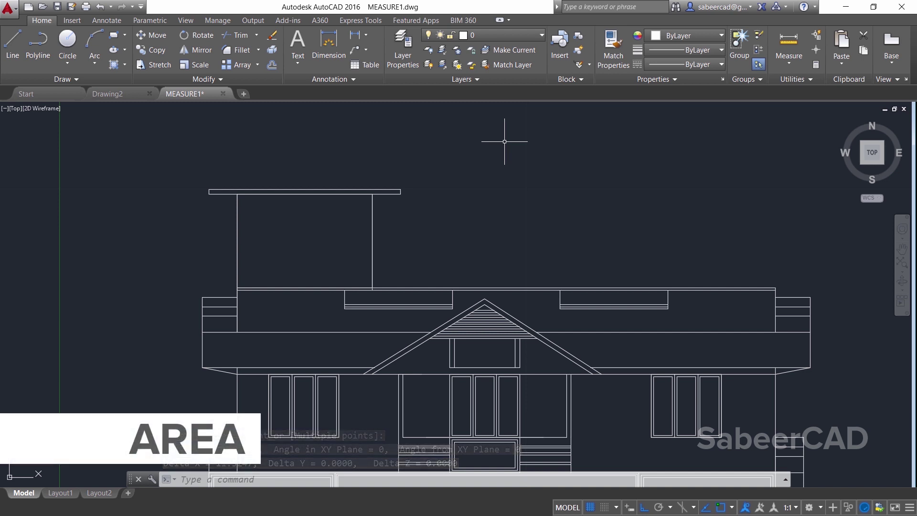
# Measure the area of the rooftop room's rectangle with the AREA command's Object option
pyautogui.write('ar')
pyautogui.press('Return')
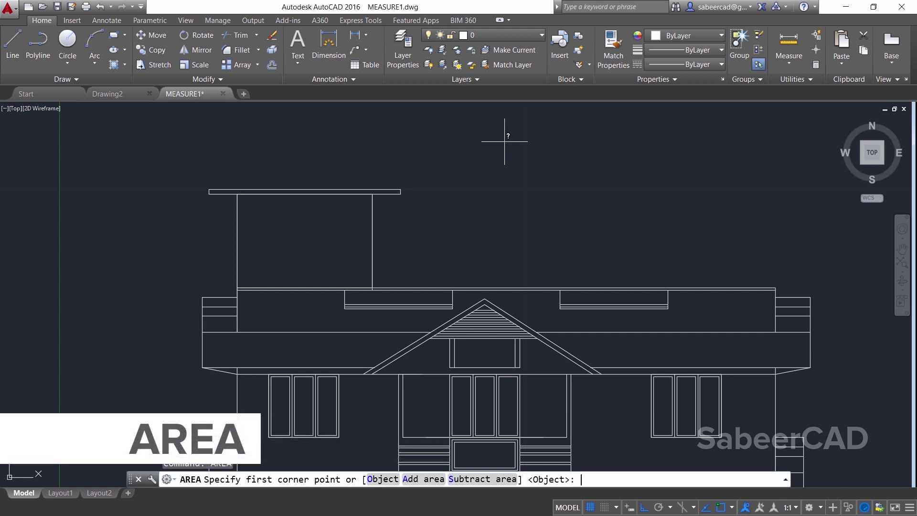
pyautogui.press('Return')
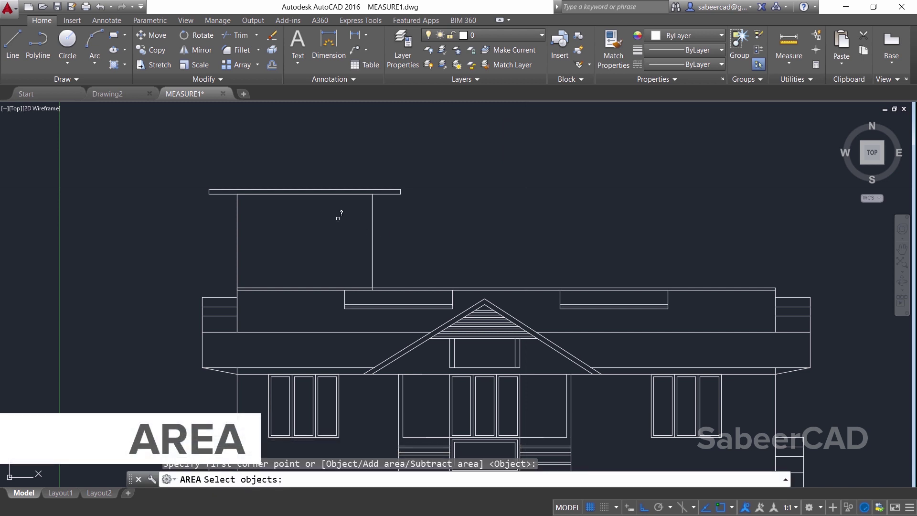
pyautogui.click(373, 229)
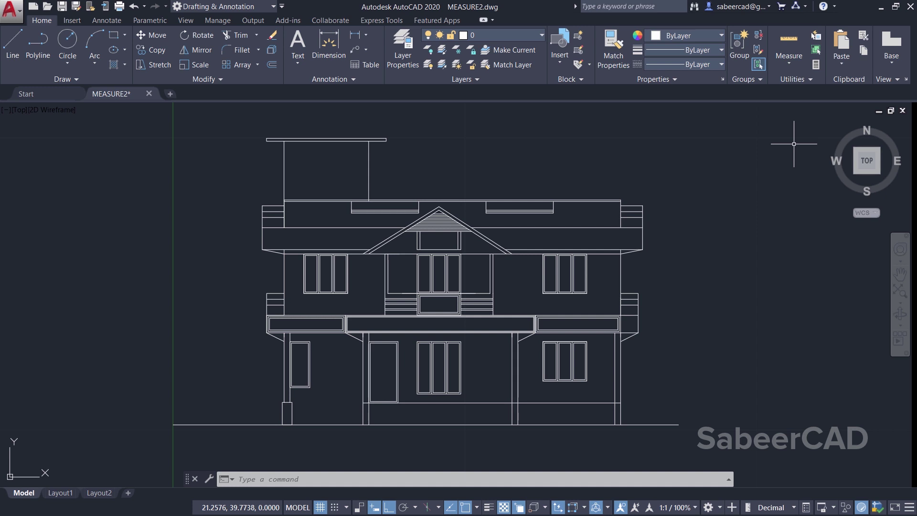
# In the MEASURE2 drawing in AutoCAD 2020, start Quick measuring to inspect the dimensions of the house elevation
pyautogui.click(789, 62)
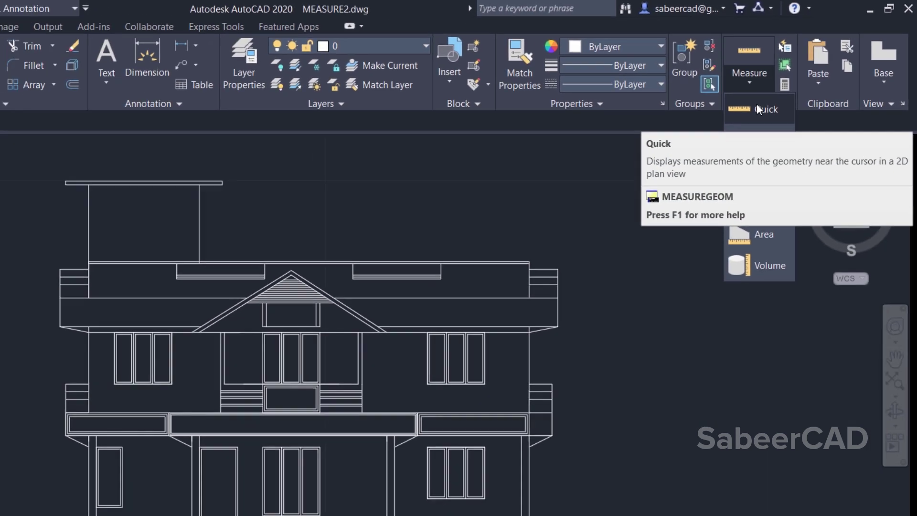
pyautogui.click(710, 138)
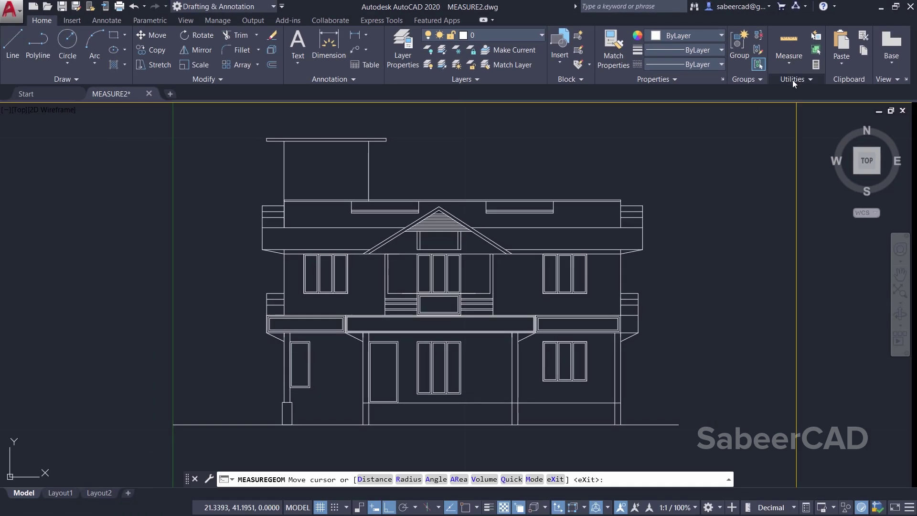
pyautogui.scroll(4, 553, 230)
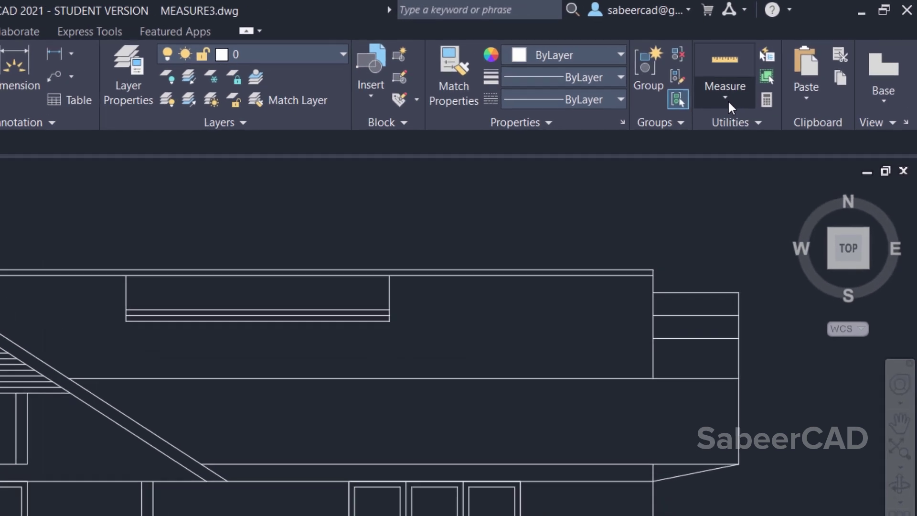
# In the MEASURE3 drawing in AutoCAD 2021, use Quick measuring to get the area and perimeter of the upper wall beside the right window
pyautogui.click(727, 99)
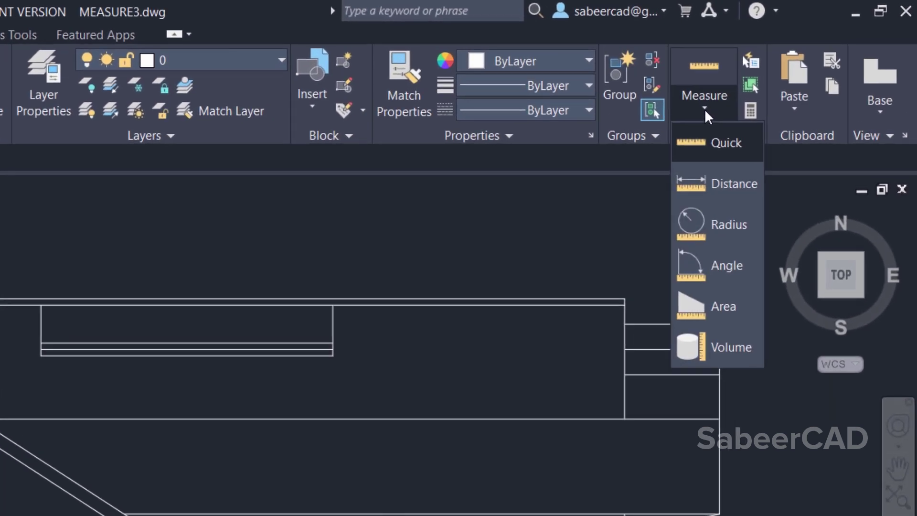
pyautogui.click(723, 141)
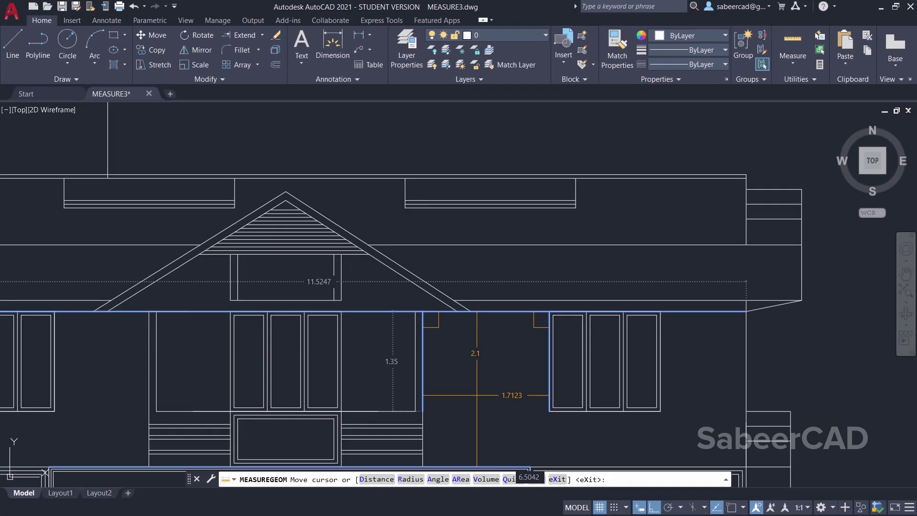
pyautogui.moveTo(477, 395); pyautogui.dragTo(489, 320, button='middle')
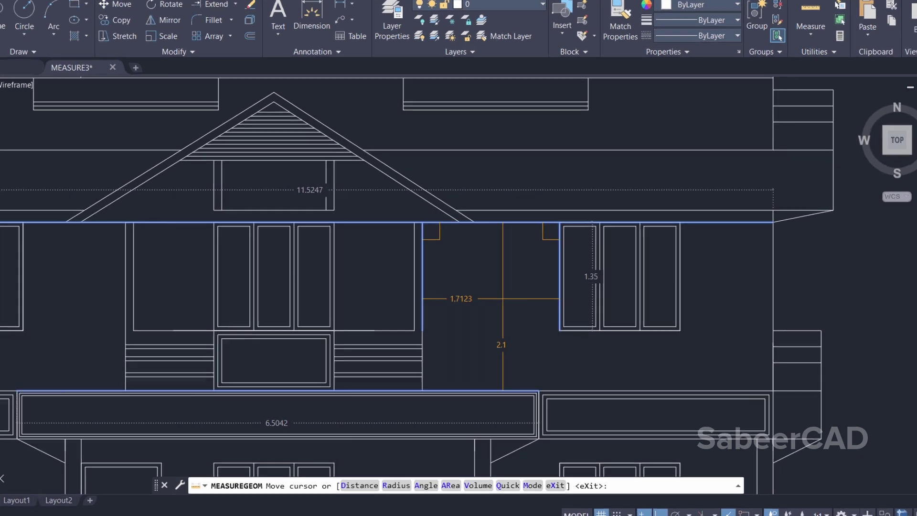
pyautogui.click(509, 307)
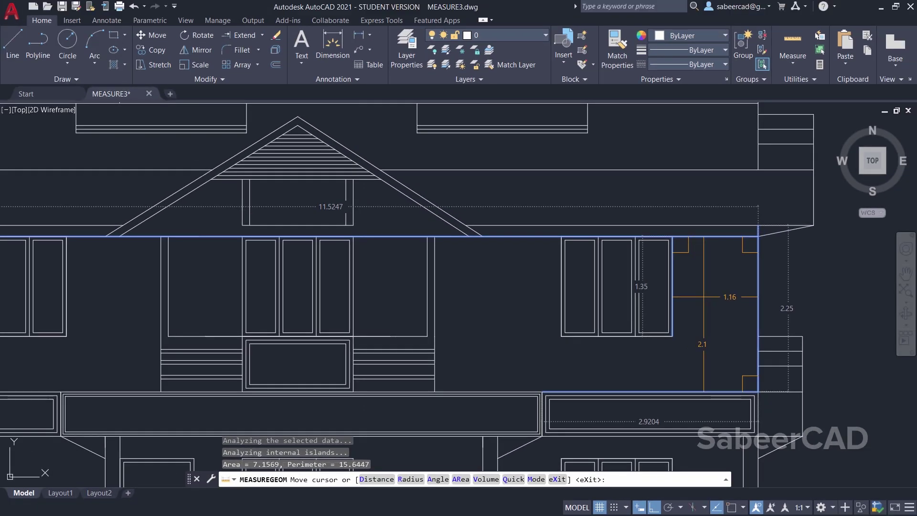
# Add the panels beside the middle window and its three panes to the wall's Quick measuring area and perimeter total
pyautogui.click(702, 299)
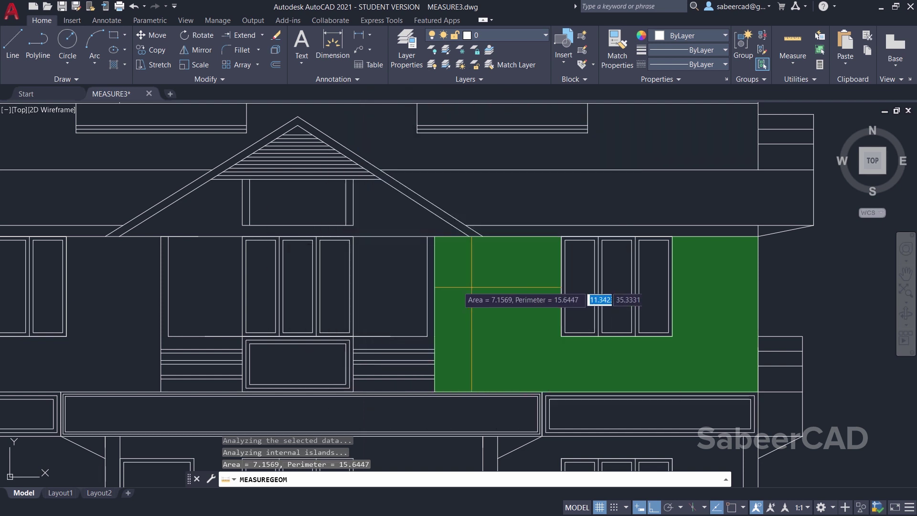
pyautogui.keyDown('shift'); pyautogui.click(389, 301); pyautogui.keyUp('shift')
pyautogui.keyDown('shift'); pyautogui.click(334, 301); pyautogui.keyUp('shift')
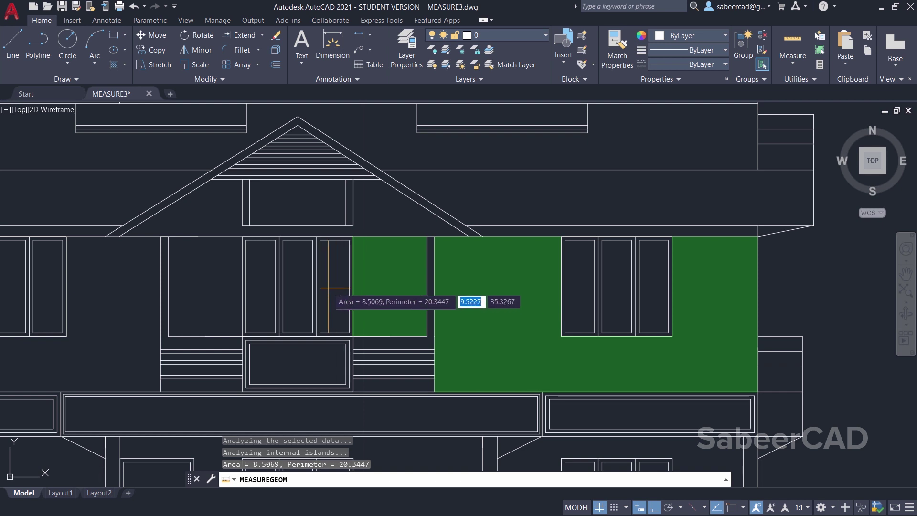
pyautogui.click(298, 292)
pyautogui.click(261, 291)
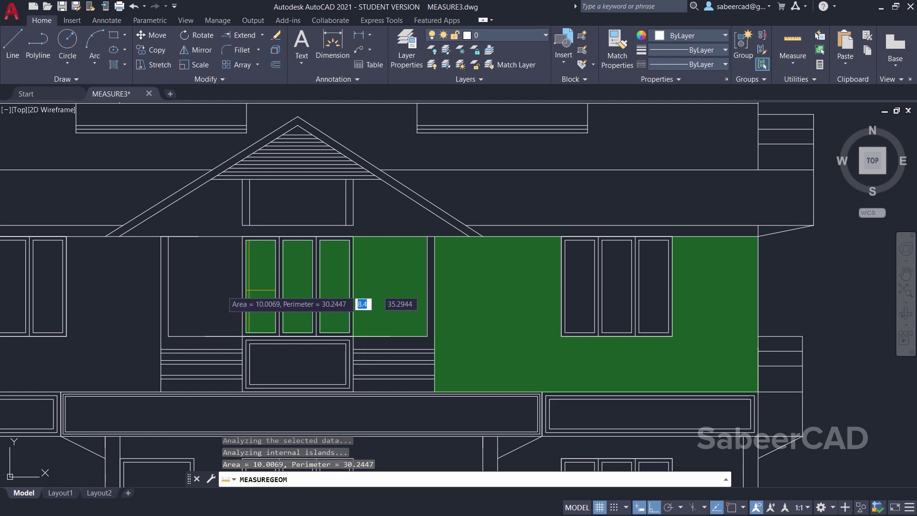
pyautogui.click(213, 287)
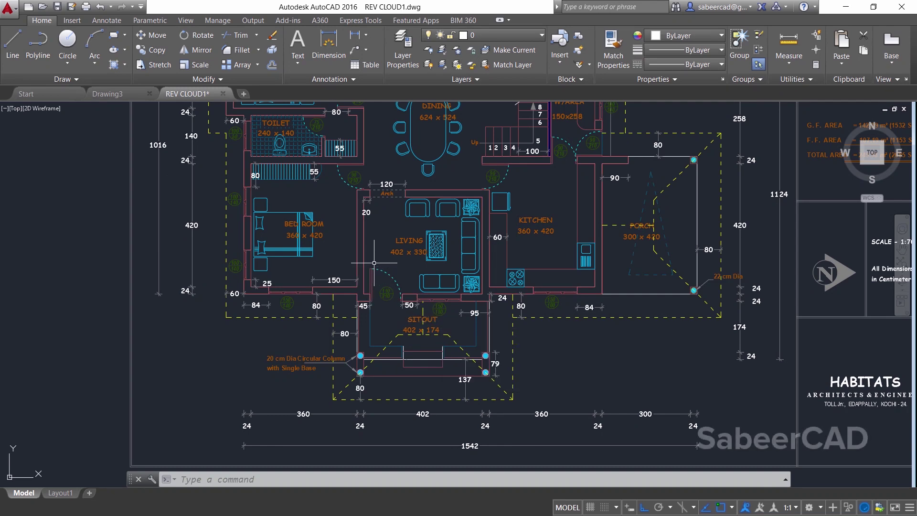
# In the REV CLOUD1 drawing in AutoCAD 2016, draw a rectangular revision cloud around the bedroom beside the living room on the ground floor plan
pyautogui.scroll(-6, 421, 239)
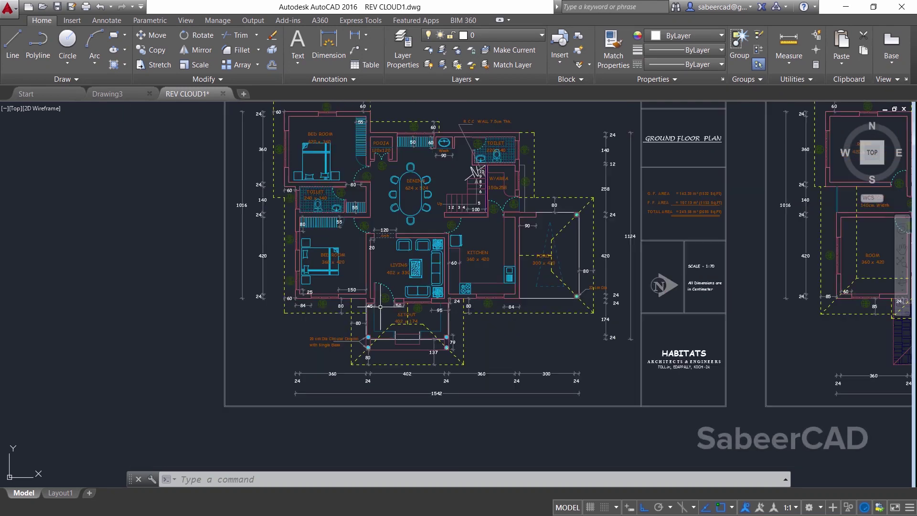
pyautogui.moveTo(448, 234); pyautogui.dragTo(397, 251, button='middle')
pyautogui.scroll(4, 327, 330)
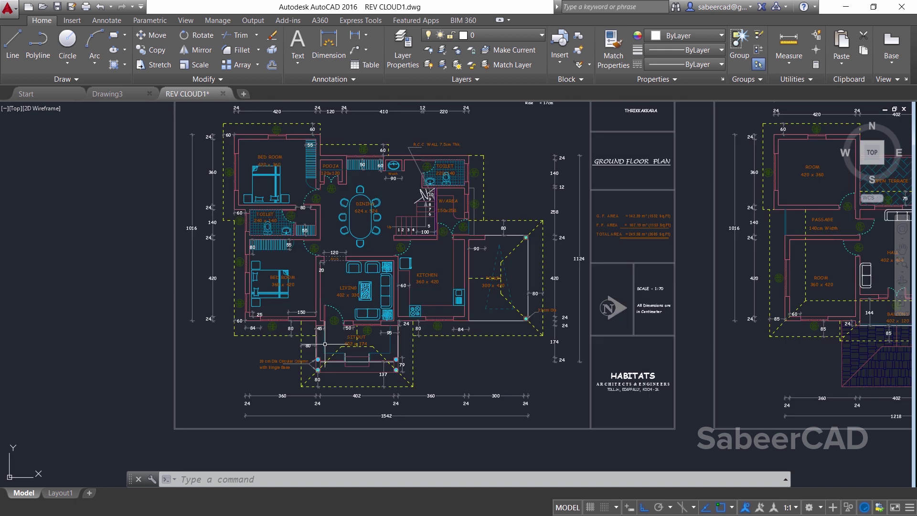
pyautogui.scroll(2, 315, 311)
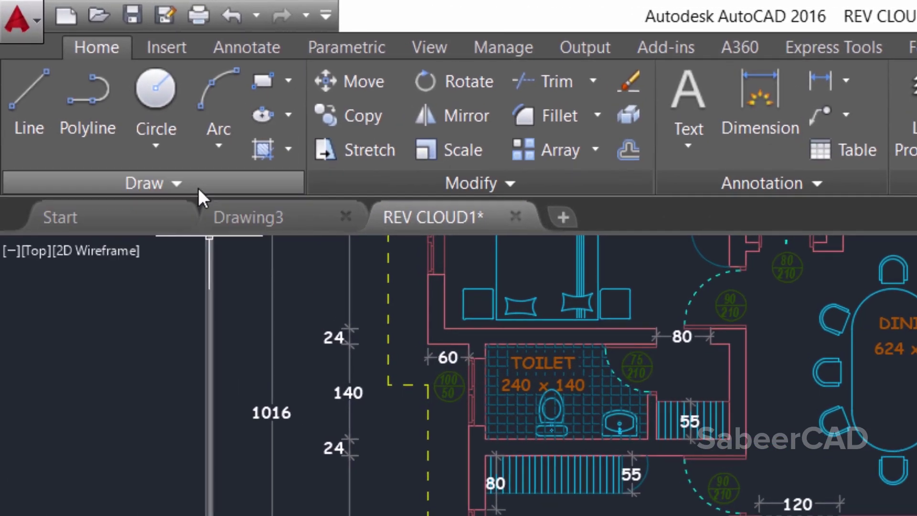
pyautogui.click(83, 80)
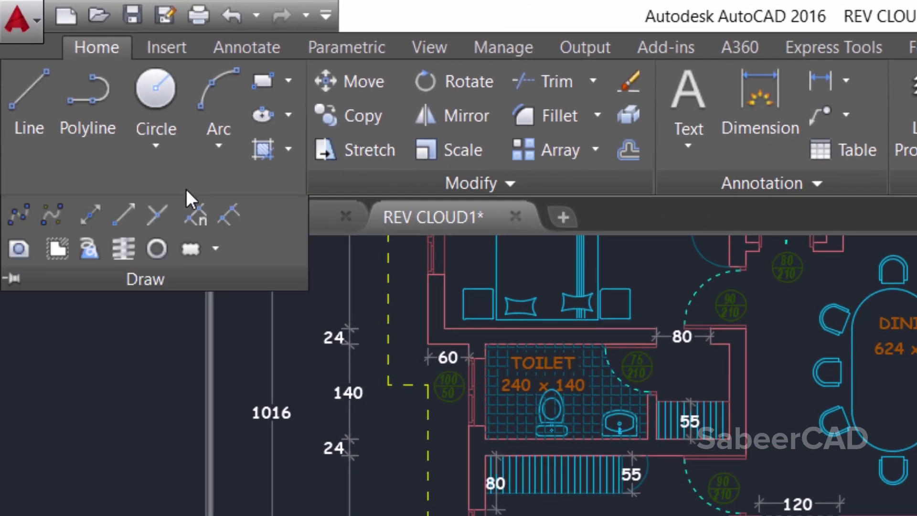
pyautogui.click(216, 249)
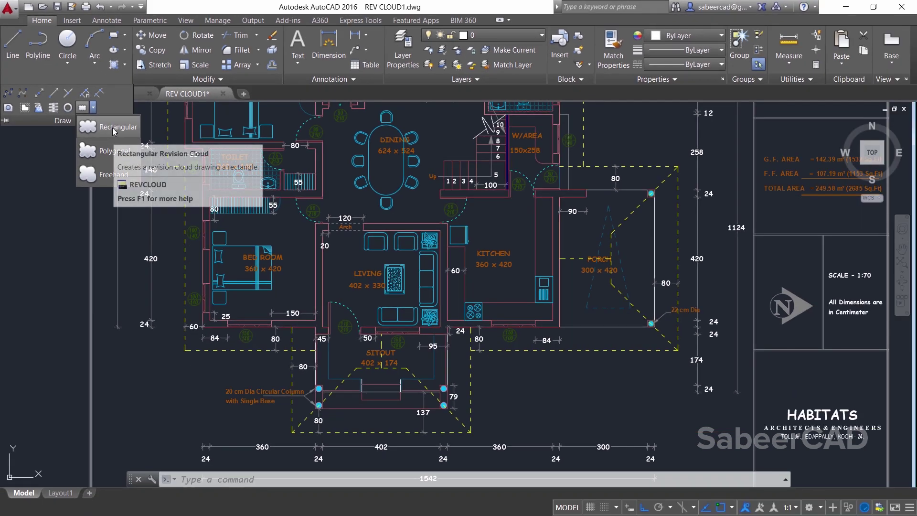
pyautogui.click(114, 127)
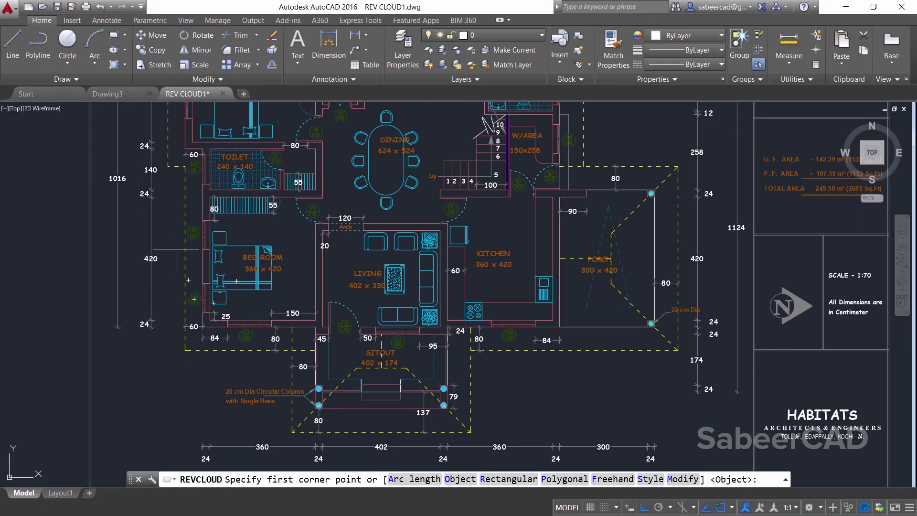
pyautogui.click(168, 173)
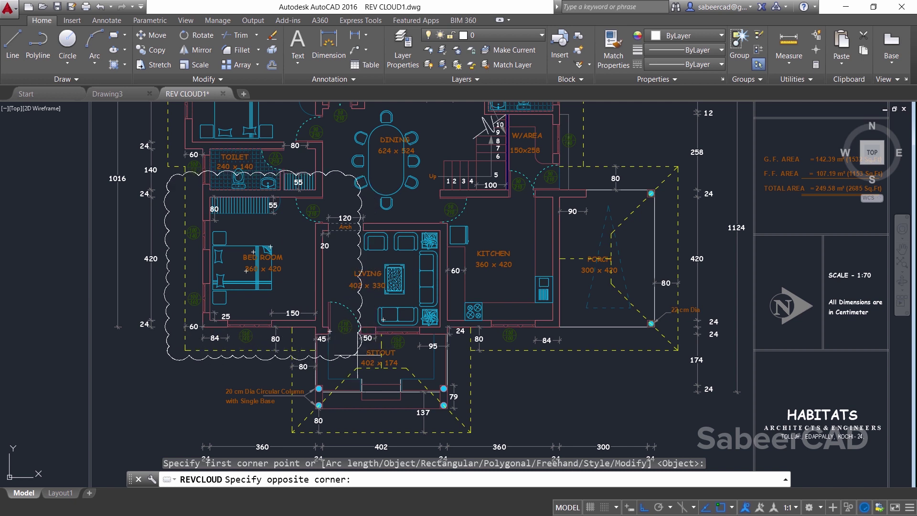
pyautogui.click(357, 355)
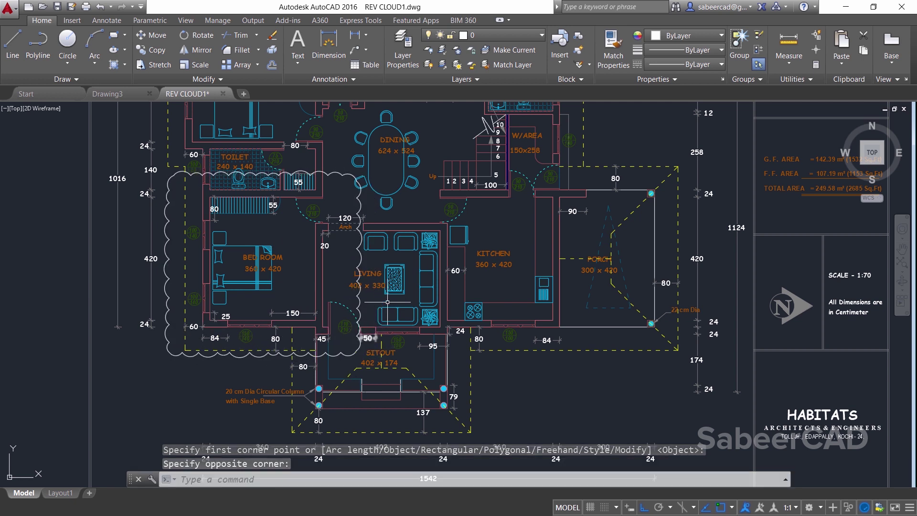
pyautogui.moveTo(380, 259); pyautogui.dragTo(410, 266, button='middle')
pyautogui.press('Escape')
# Draw a circle centred in the kitchen that reaches into the living room and the porch
pyautogui.moveTo(440, 360); pyautogui.dragTo(414, 341, button='middle')
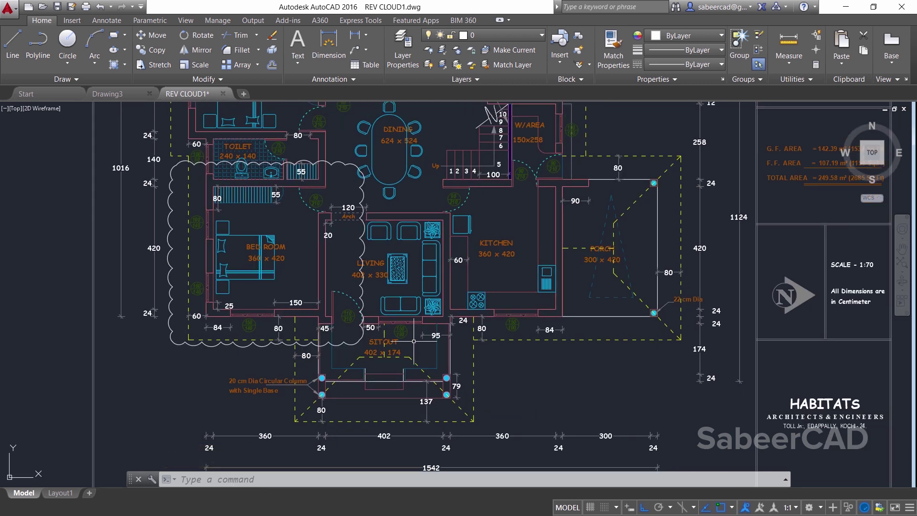
pyautogui.write('c')
pyautogui.press('Return')
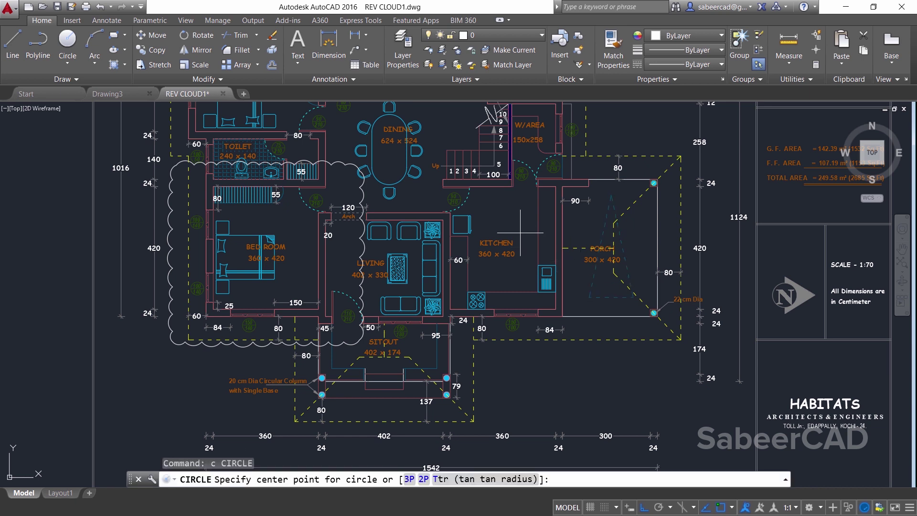
pyautogui.click(510, 225)
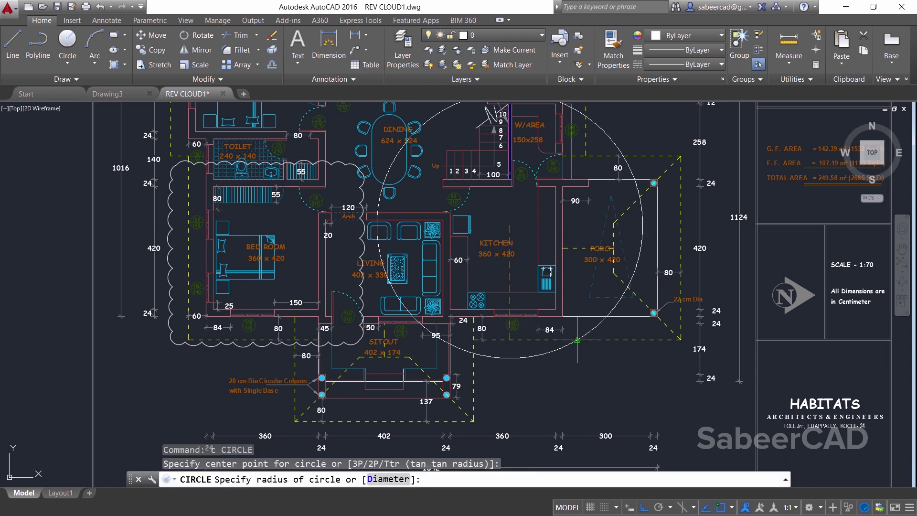
pyautogui.click(578, 310)
# Convert the circle around the kitchen into a revision cloud with REVCLOUD's Object option and reverse its arc direction
pyautogui.moveTo(553, 295); pyautogui.dragTo(509, 344, button='middle')
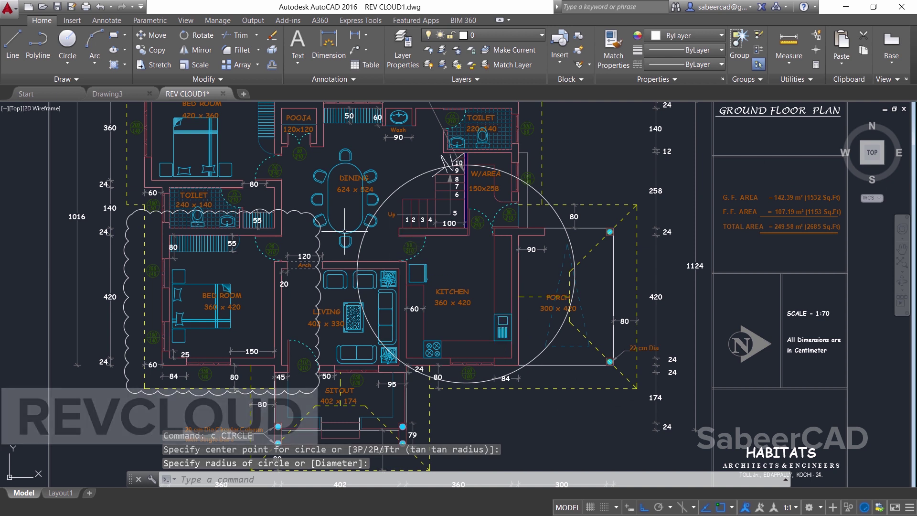
pyautogui.write('revc')
pyautogui.press('Return')
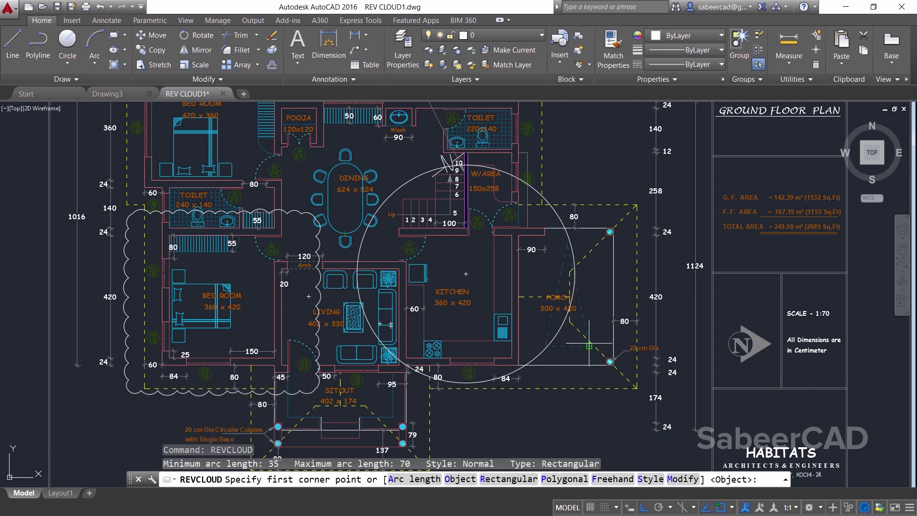
pyautogui.press('Return')
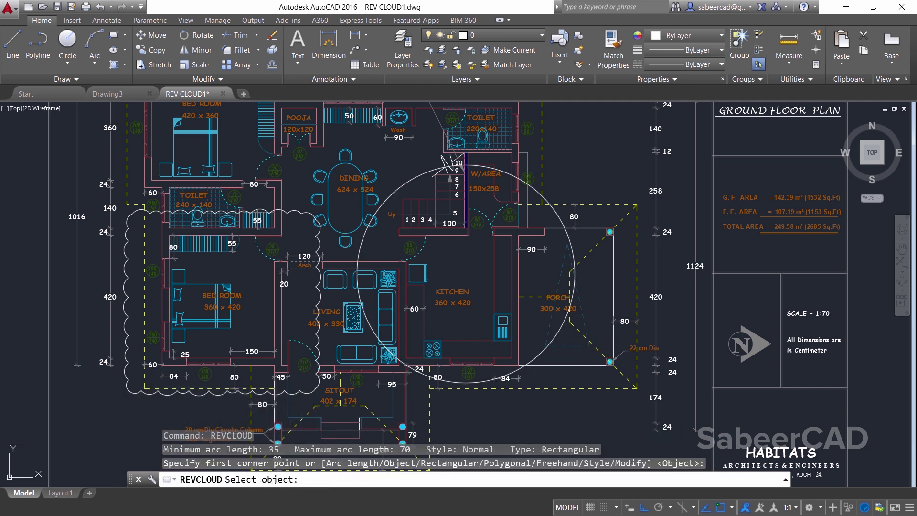
pyautogui.click(568, 242)
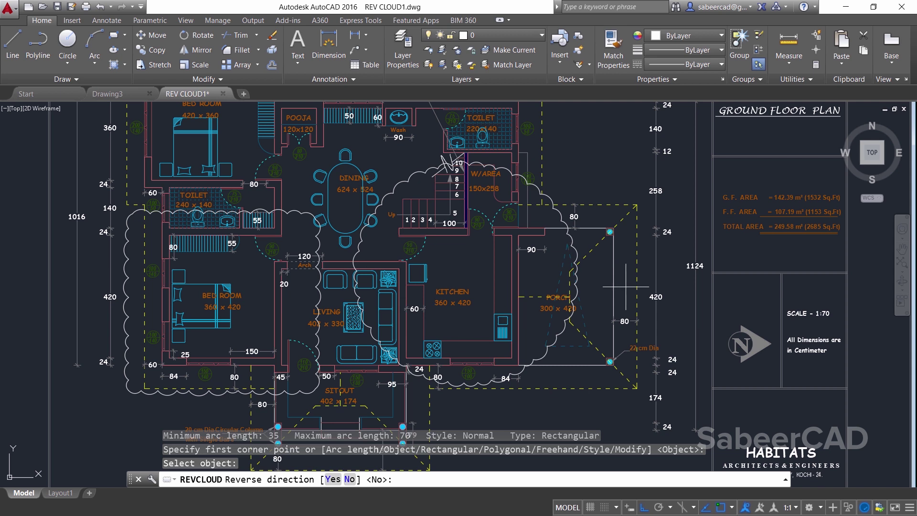
pyautogui.click(333, 479)
pyautogui.press('Return')
pyautogui.press('Escape')
pyautogui.moveTo(510, 287); pyautogui.dragTo(560, 287, button='middle')
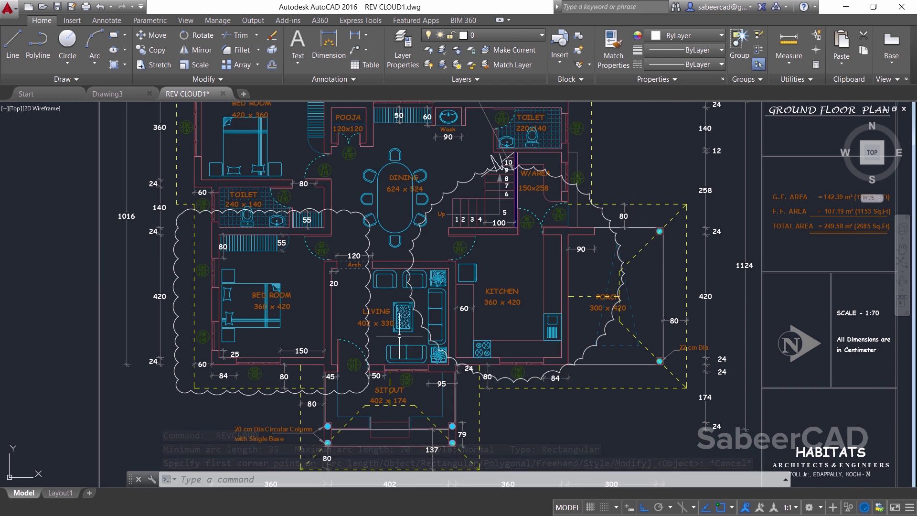
# Open the properties of the rectangular revision cloud around the bedroom
pyautogui.click(368, 300)
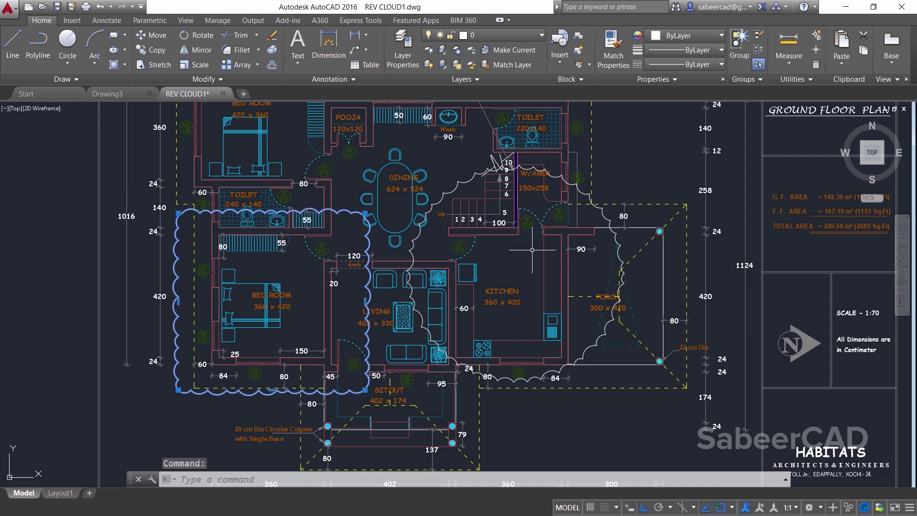
pyautogui.hotkey('ctrl', '1')
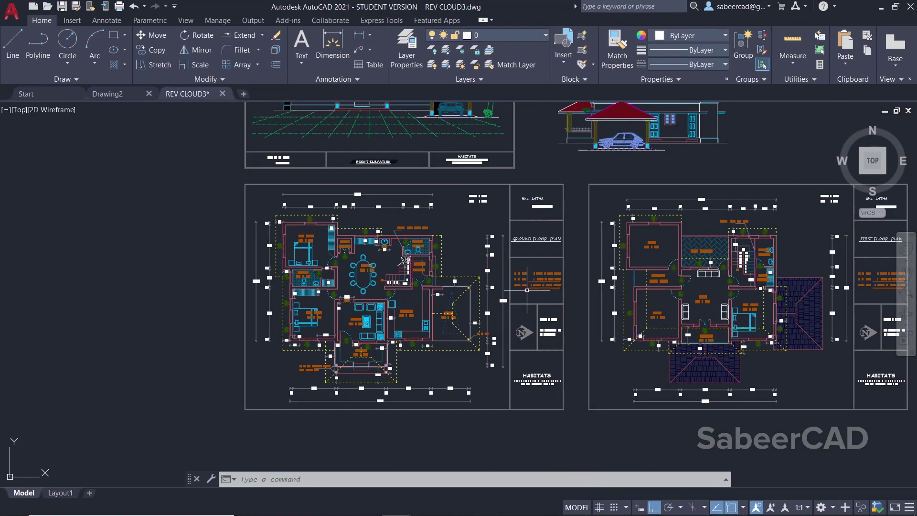
# In the REV CLOUD3 drawing in AutoCAD 2021, draw a rectangular revision cloud around the bedroom beside the living room
pyautogui.click(75, 79)
pyautogui.click(94, 107)
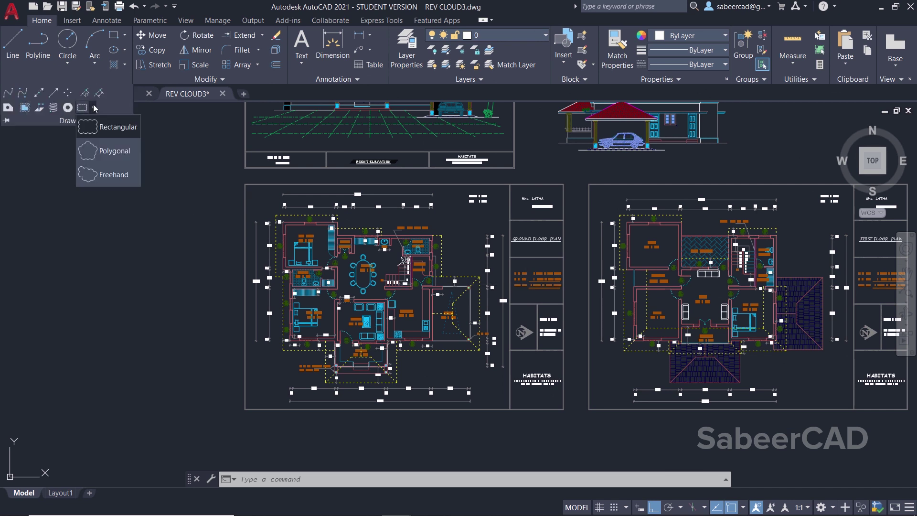
pyautogui.click(105, 127)
pyautogui.scroll(5, 278, 329)
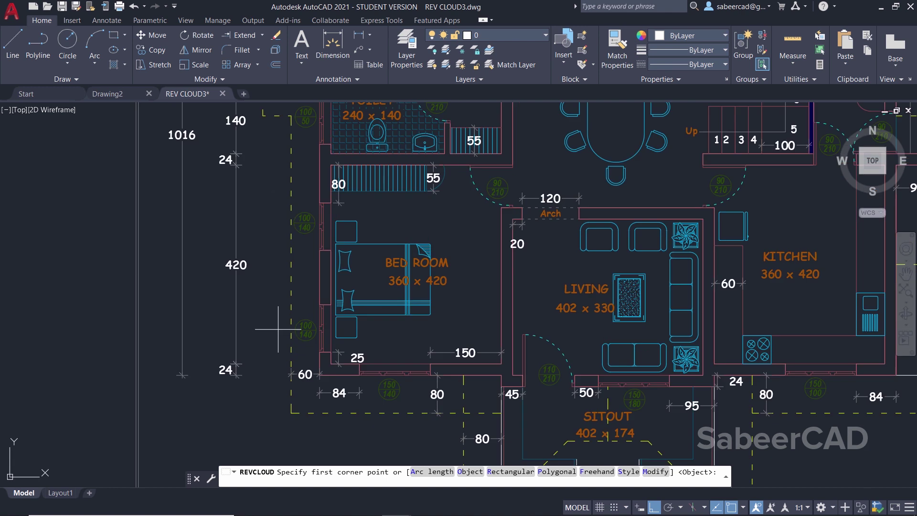
pyautogui.click(249, 162)
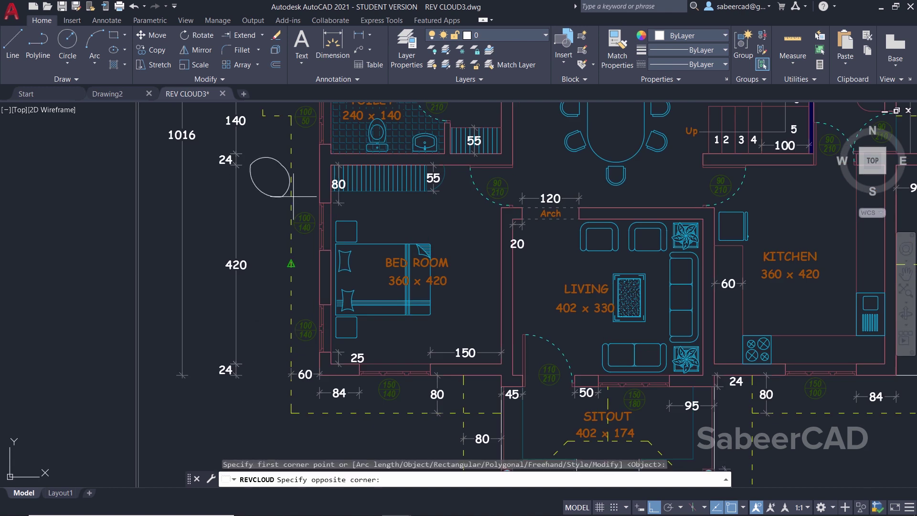
pyautogui.click(553, 405)
pyautogui.scroll(-3, 574, 293)
pyautogui.scroll(2, 534, 298)
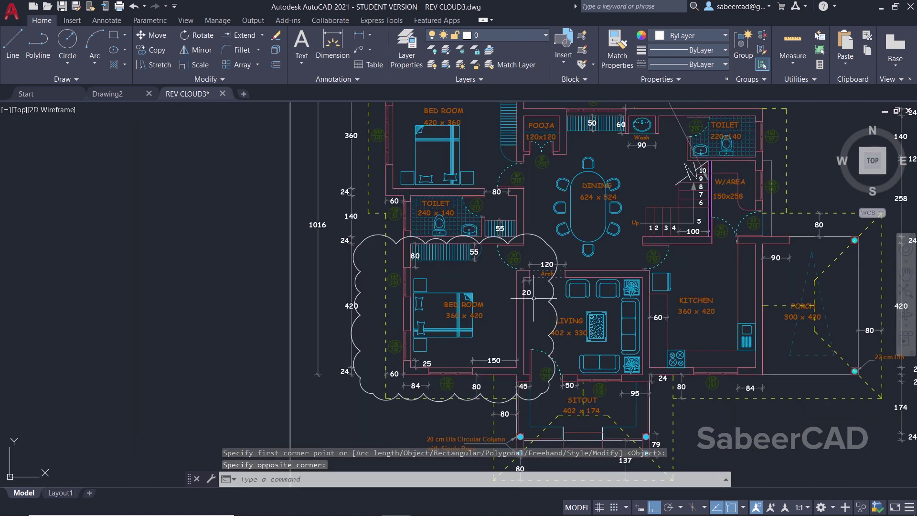
# Set the arc length of the bedroom's revision cloud to 50 in its properties
pyautogui.click(534, 298)
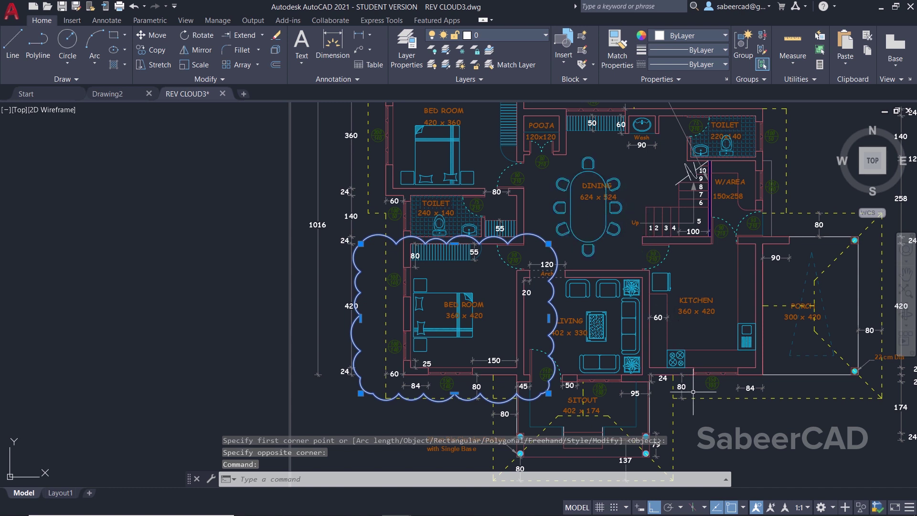
pyautogui.hotkey('ctrl', '1')
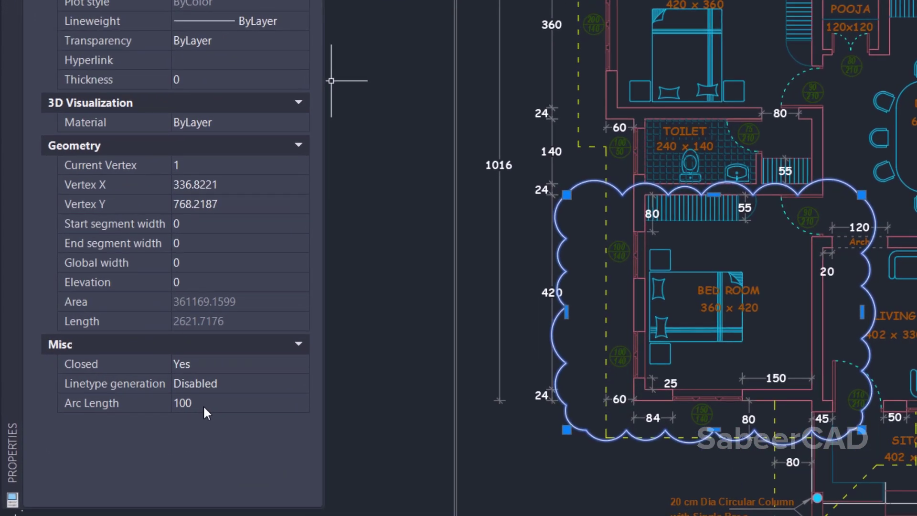
pyautogui.click(201, 403)
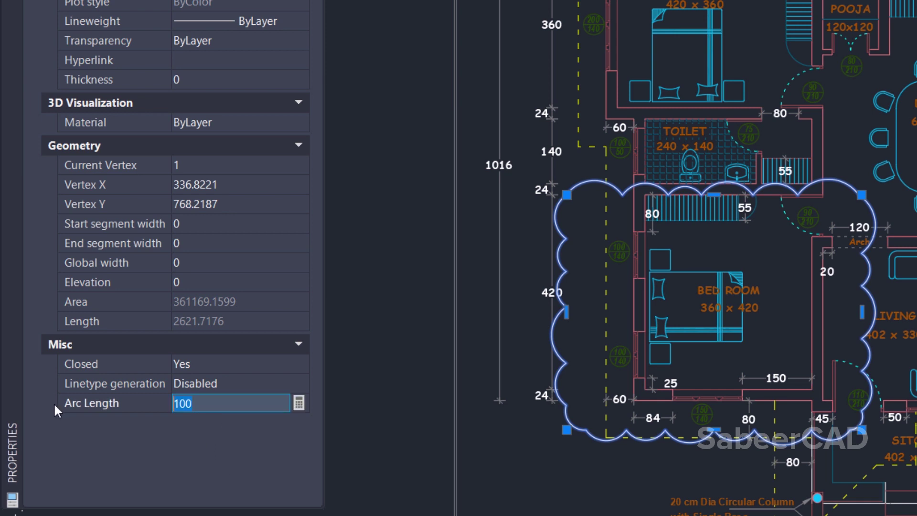
pyautogui.write('50')
pyautogui.press('Return')
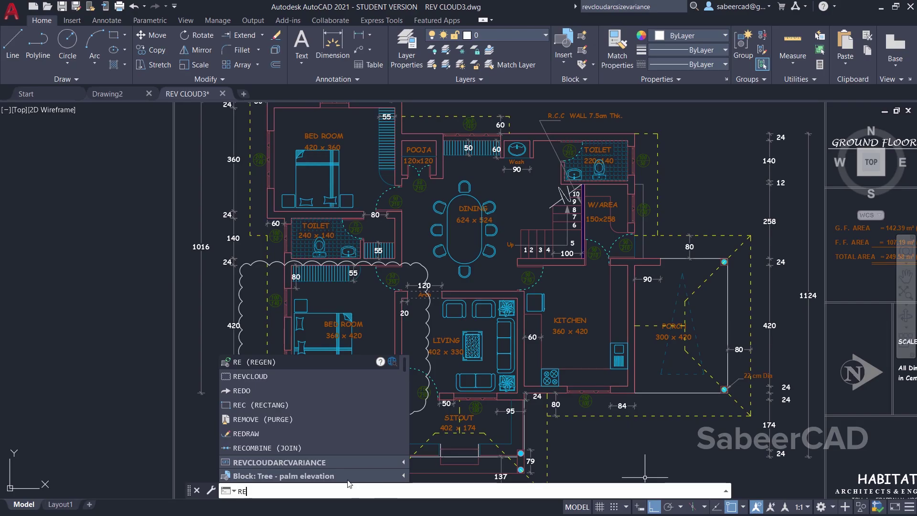
# Set the REVCLOUDARCVARIANCE system variable to 1
pyautogui.click(309, 464)
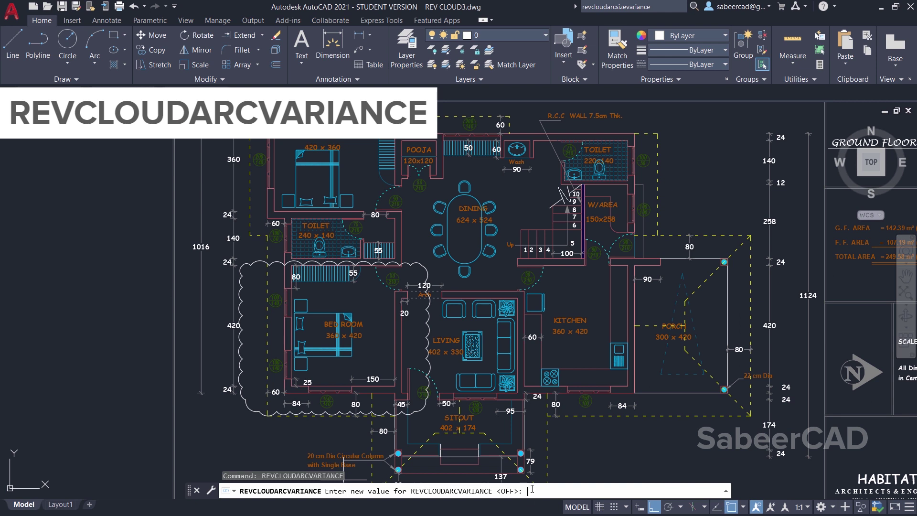
pyautogui.press('Return')
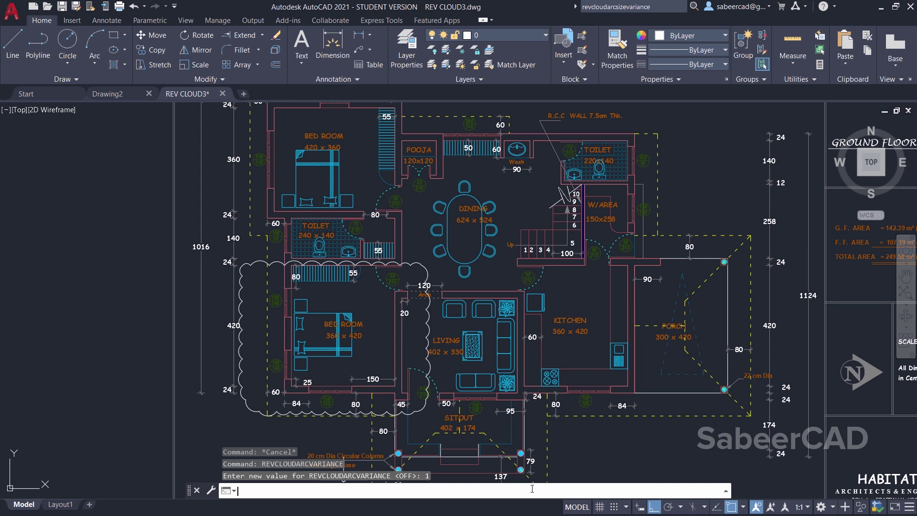
pyautogui.press('Escape')
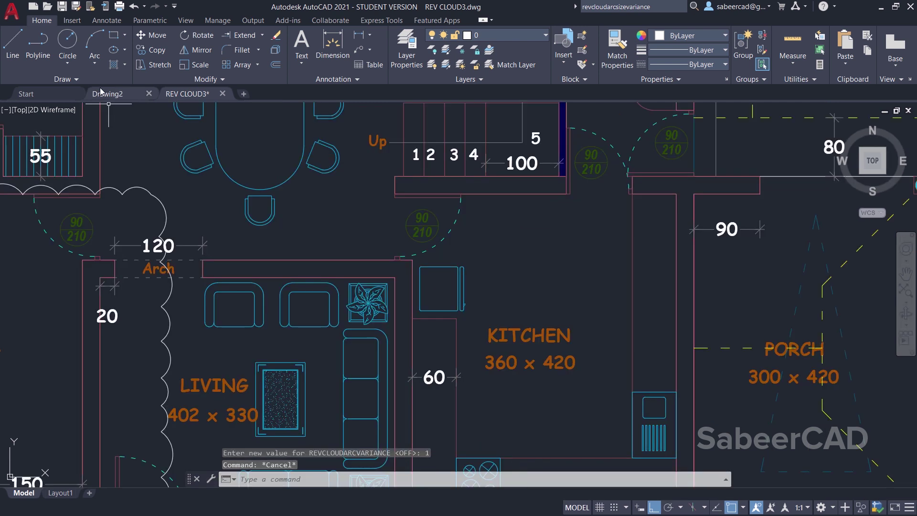
# Draw a freehand revision cloud around the kitchen, extending over the stairs and part of the porch
pyautogui.click(80, 79)
pyautogui.click(97, 108)
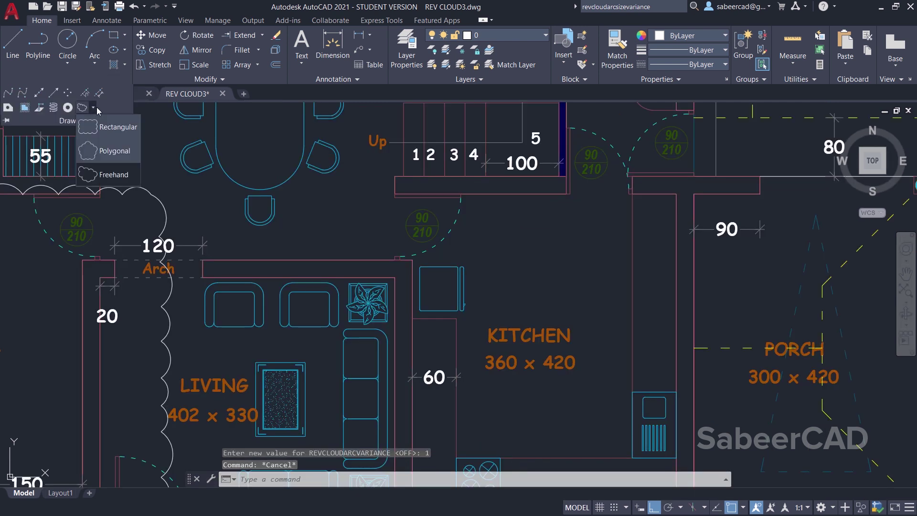
pyautogui.click(105, 175)
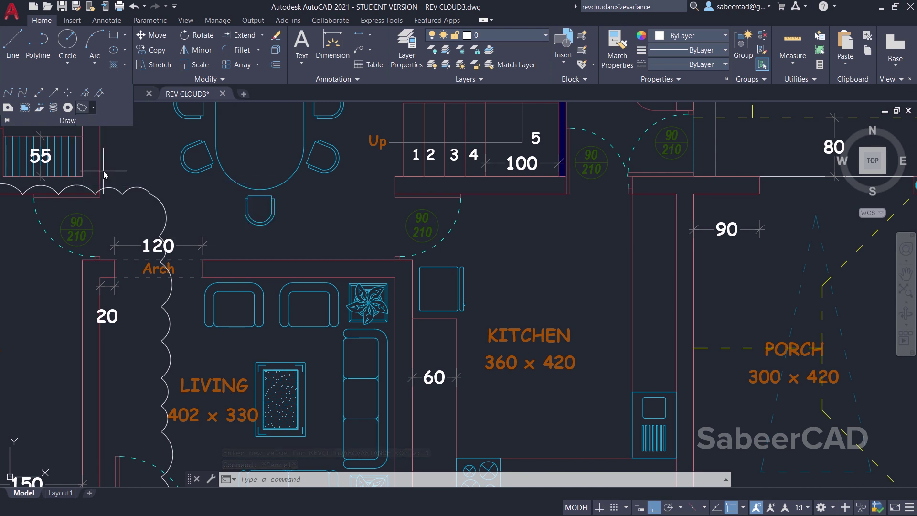
pyautogui.scroll(-5, 463, 294)
pyautogui.scroll(4, 352, 213)
pyautogui.click(351, 213)
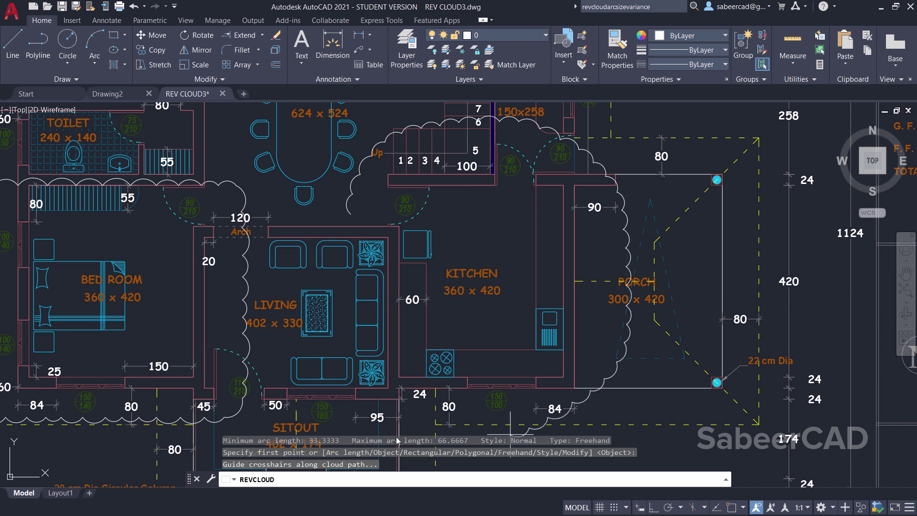
pyautogui.scroll(2, 366, 251)
pyautogui.moveTo(366, 251); pyautogui.dragTo(253, 355, button='middle')
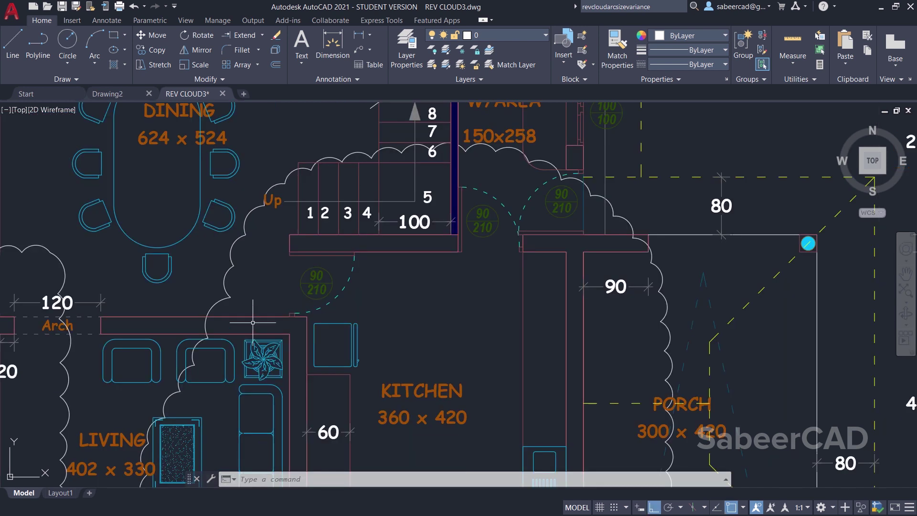
# Undo the last grip edit on the kitchen's freehand revision cloud
pyautogui.scroll(-3, 270, 231)
pyautogui.scroll(3, 316, 189)
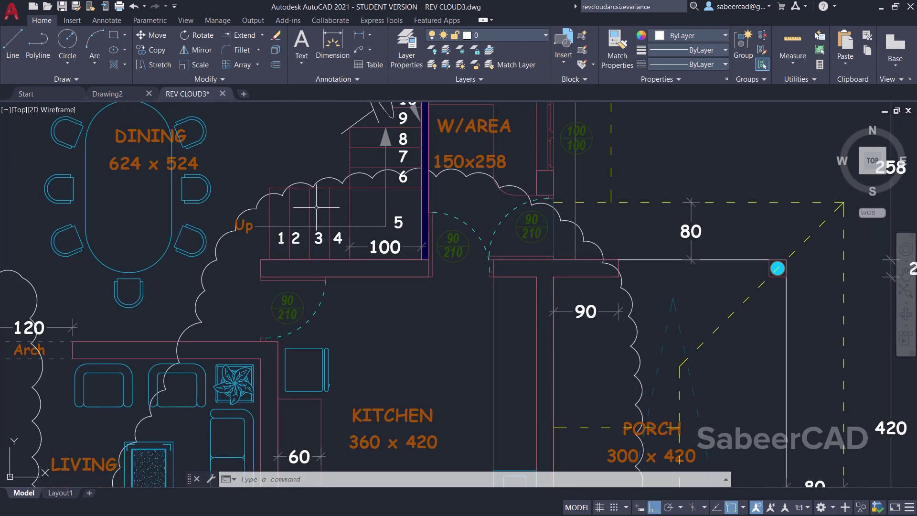
pyautogui.write('u')
pyautogui.press('Return')
# Stretch the kitchen's freehand revision cloud by moving its vertex near the porch wall corner toward the adjacent door
pyautogui.click(644, 329)
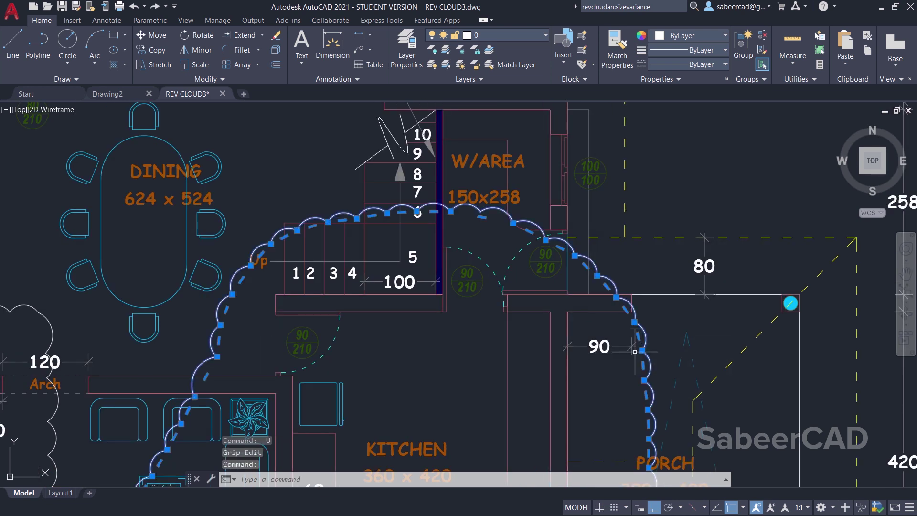
pyautogui.moveTo(616, 297)
pyautogui.scroll(4, 621, 298)
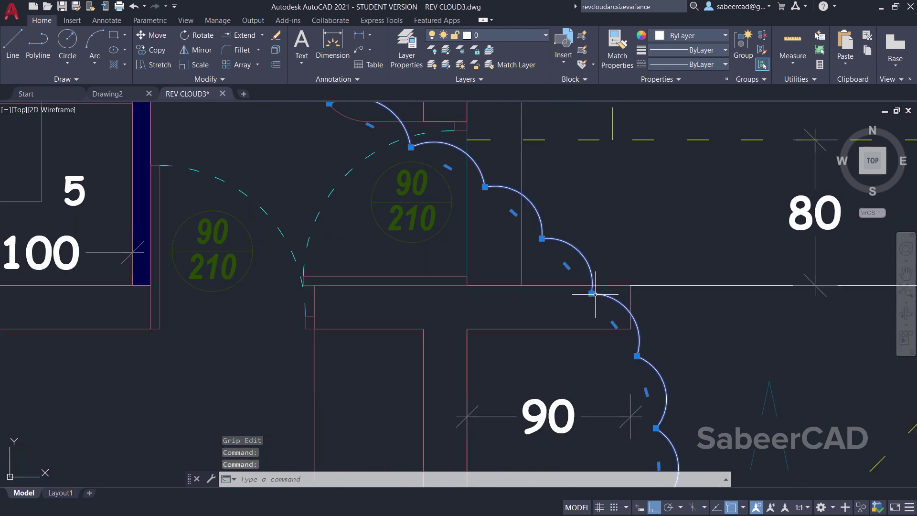
pyautogui.click(592, 292)
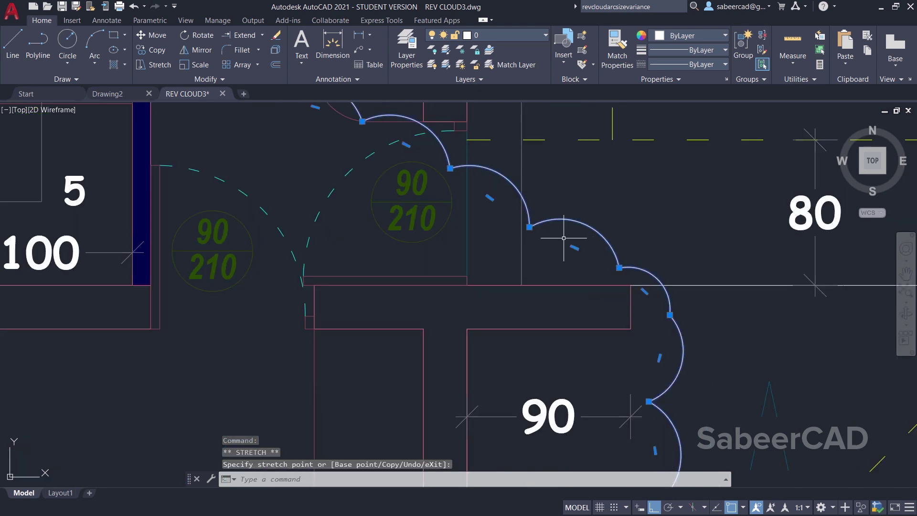
pyautogui.click(534, 229)
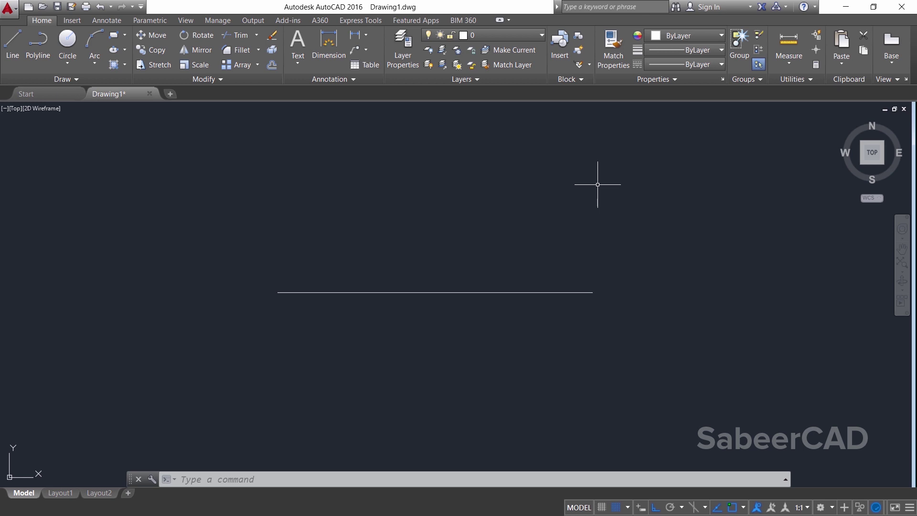
# In AutoCAD 2016, break a gap between two points of the horizontal line with snap off, and undo the break
pyautogui.click(220, 79)
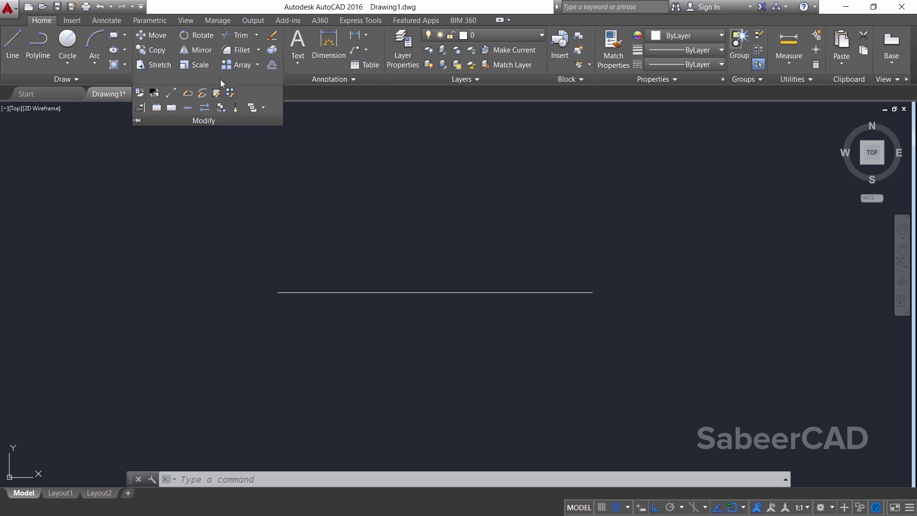
pyautogui.click(156, 108)
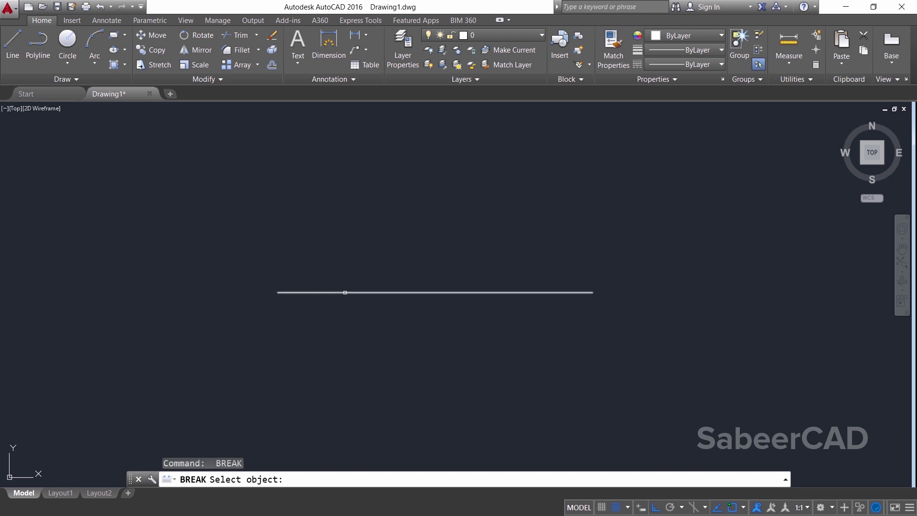
pyautogui.click(345, 292)
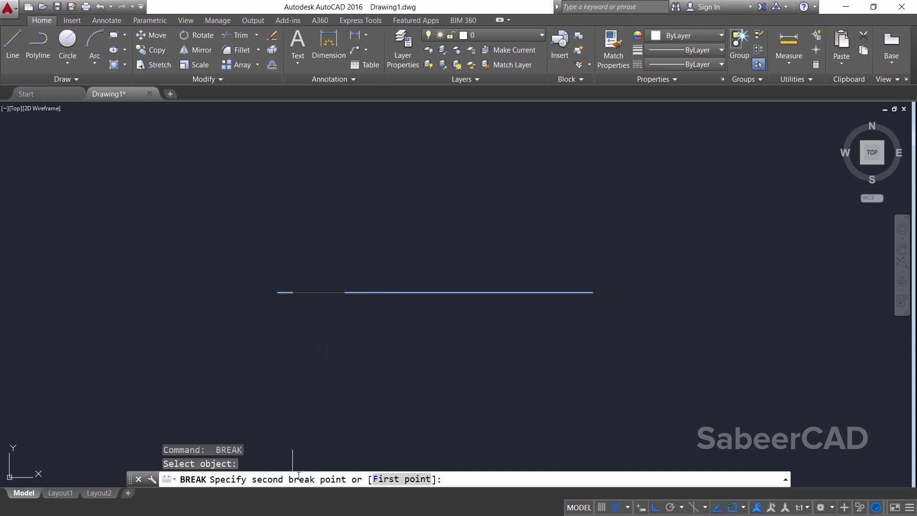
pyautogui.press('F9')
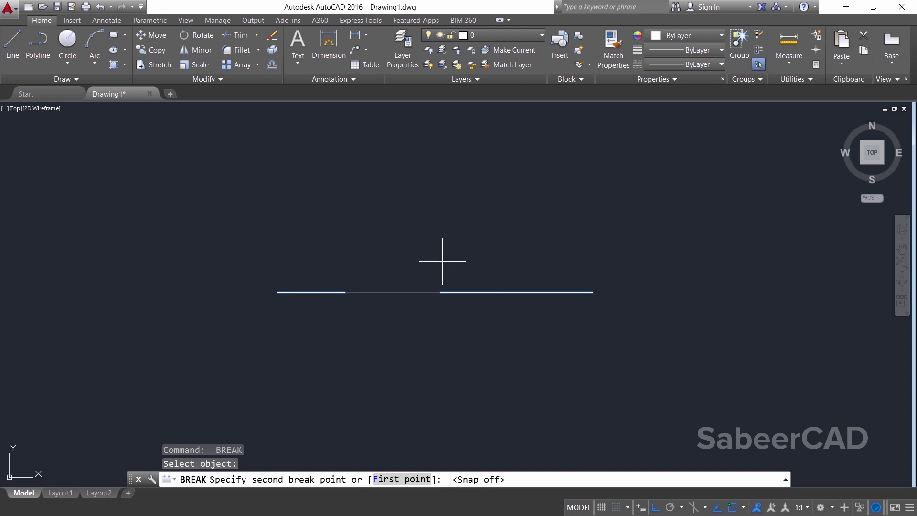
pyautogui.click(470, 290)
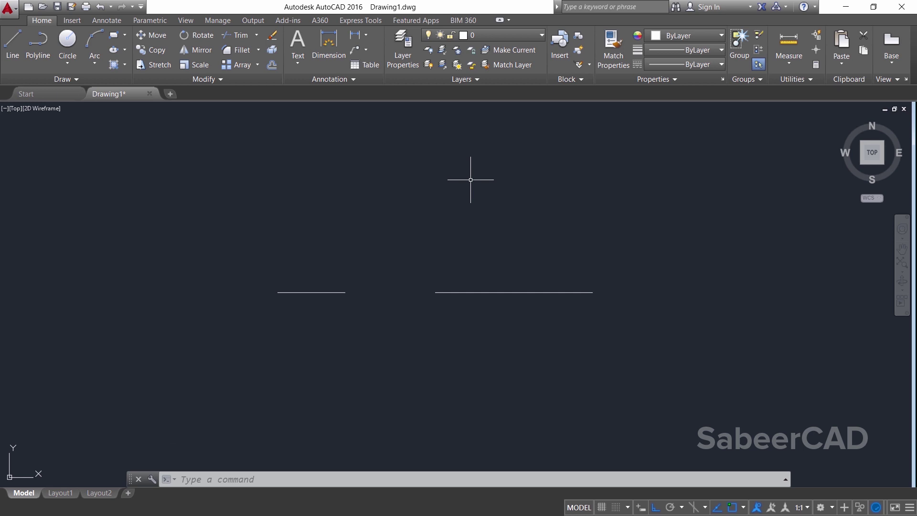
pyautogui.write('u')
pyautogui.press('Return')
# Break the horizontal line at its midpoint using BREAK with the First point option and @ as second point, and select the right half
pyautogui.rightClick(535, 177)
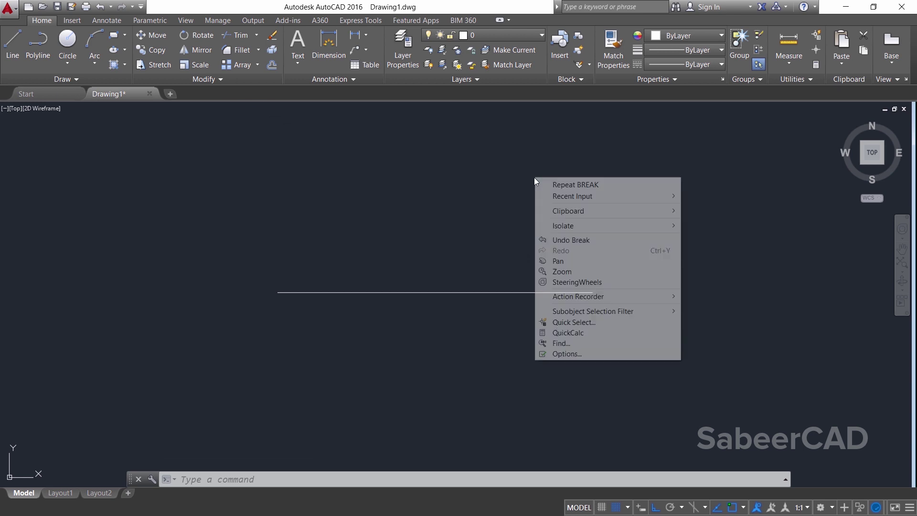
pyautogui.click(568, 187)
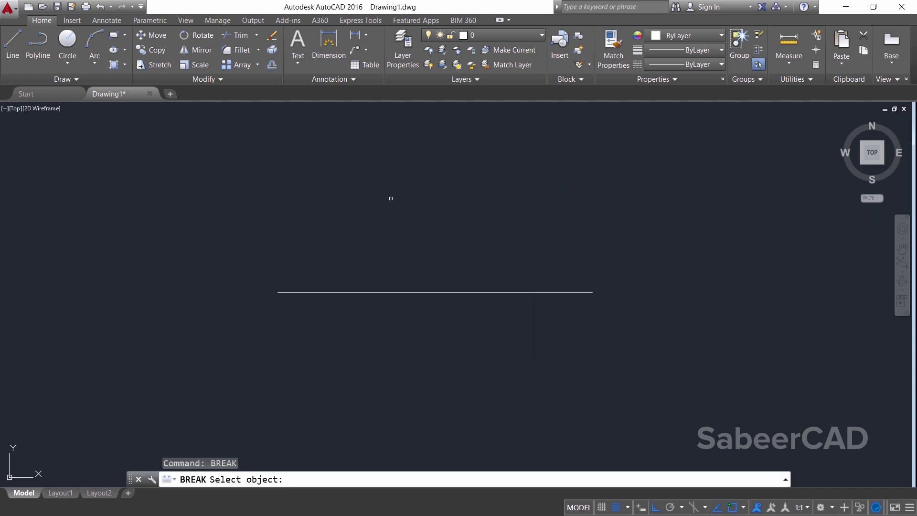
pyautogui.click(358, 293)
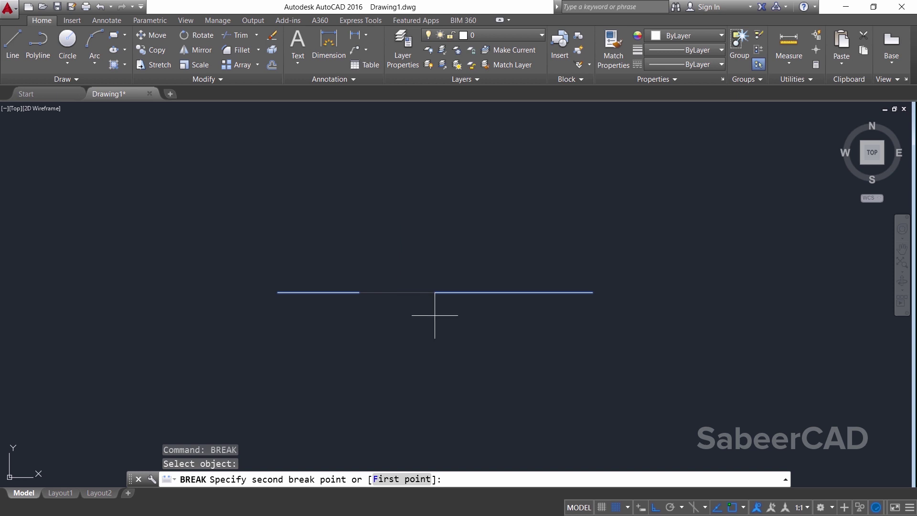
pyautogui.click(397, 480)
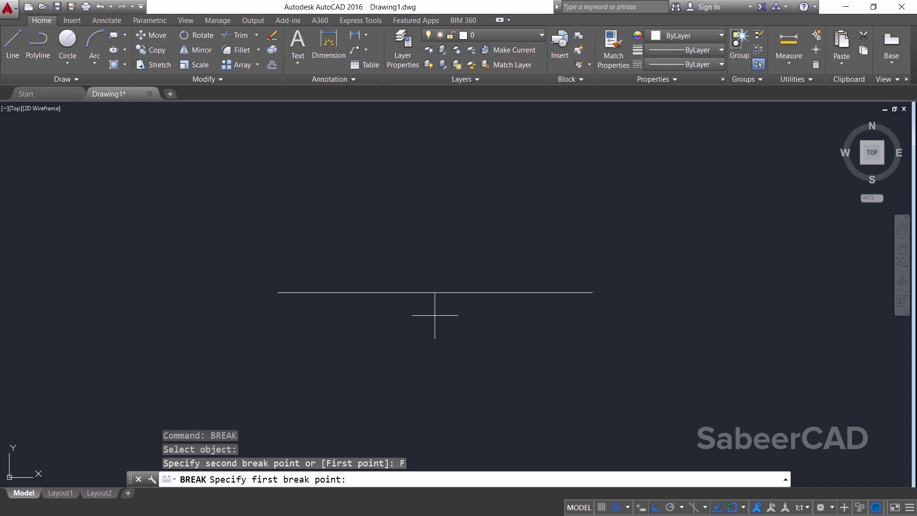
pyautogui.click(435, 292)
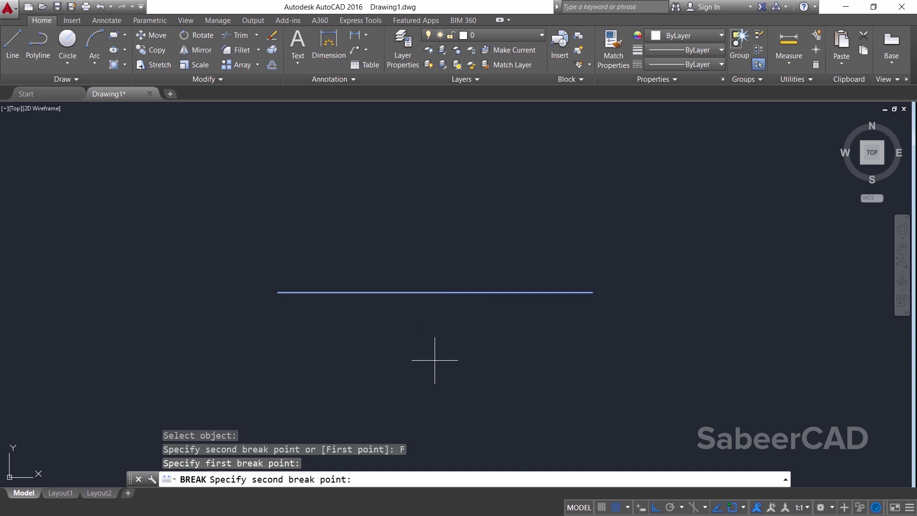
pyautogui.press('F8')
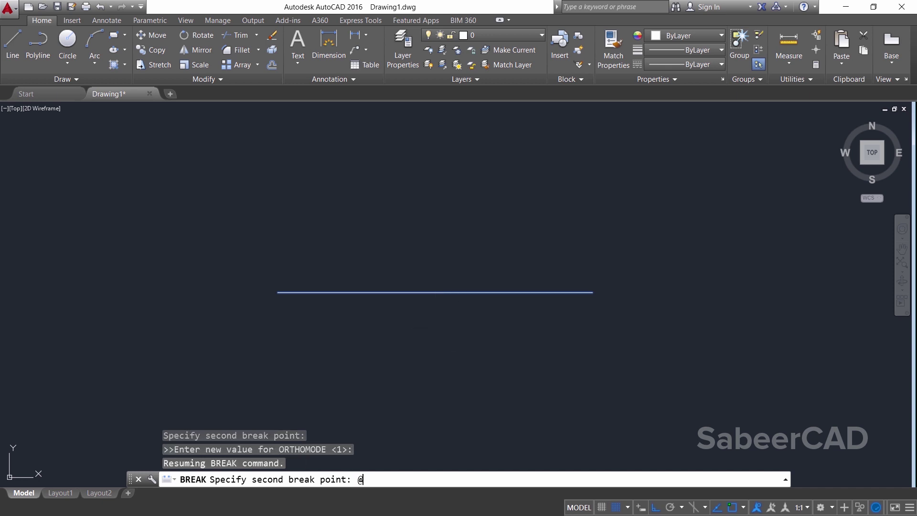
pyautogui.write('@')
pyautogui.press('Return')
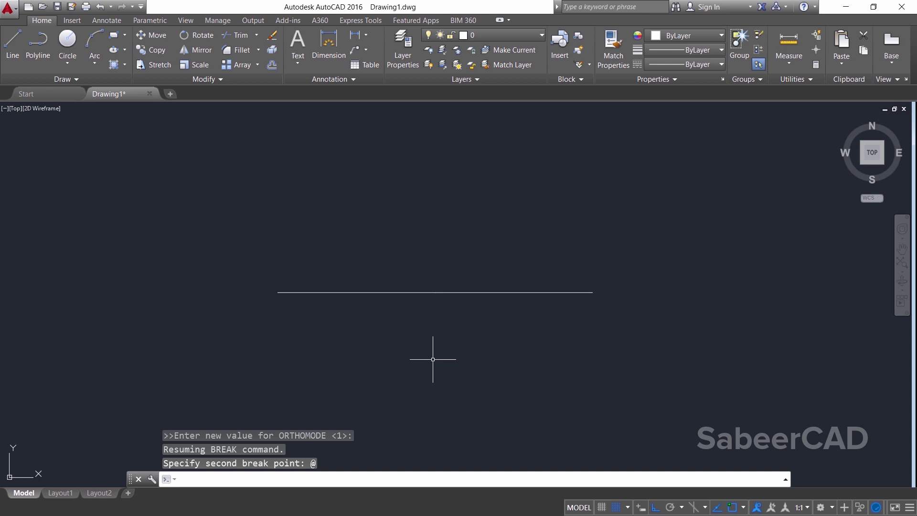
pyautogui.click(492, 292)
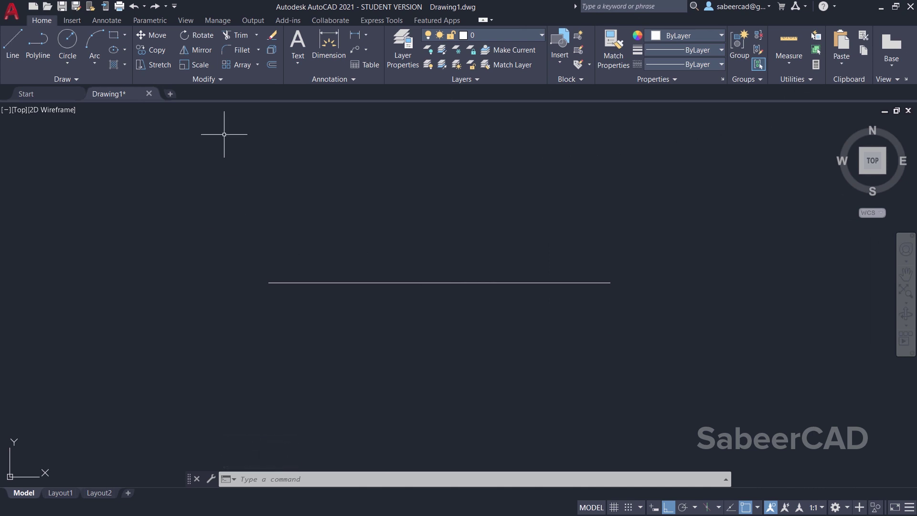
# In AutoCAD 2021, use Break at Point to split the horizontal line 10 units from its left end, and check the left segment
pyautogui.click(217, 78)
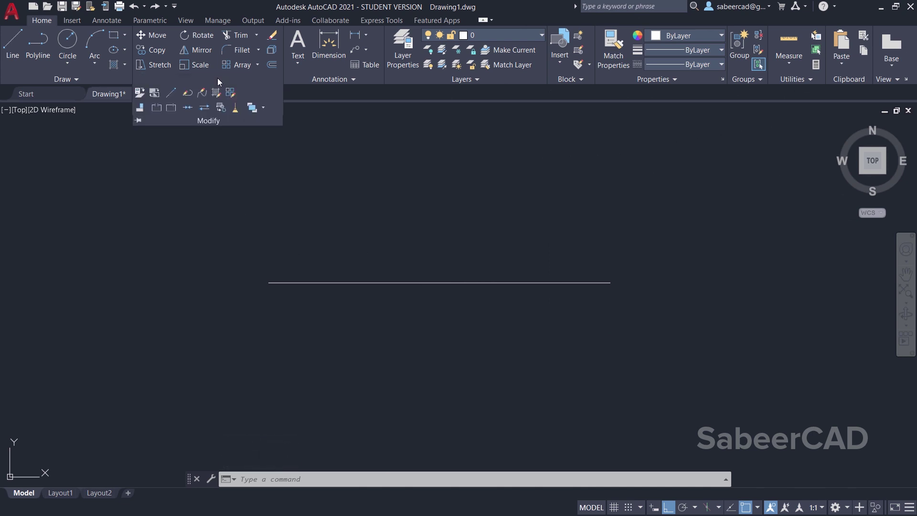
pyautogui.click(173, 109)
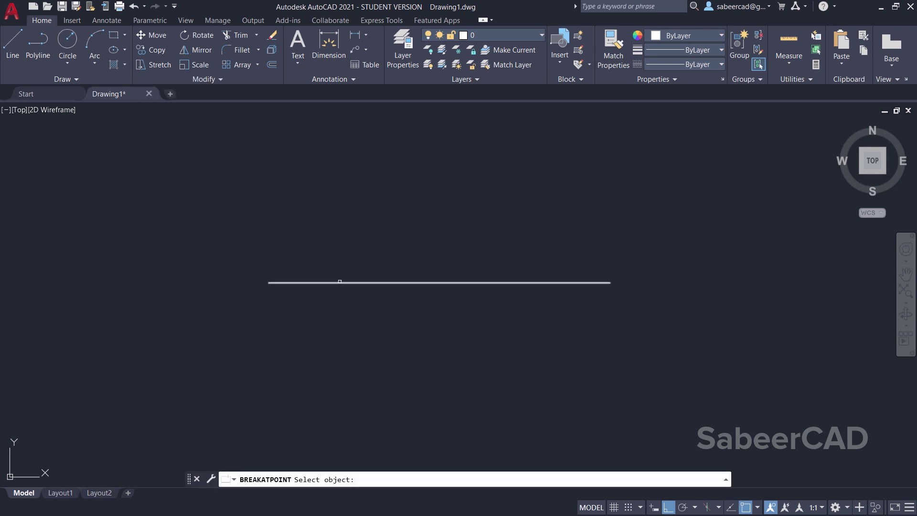
pyautogui.click(339, 282)
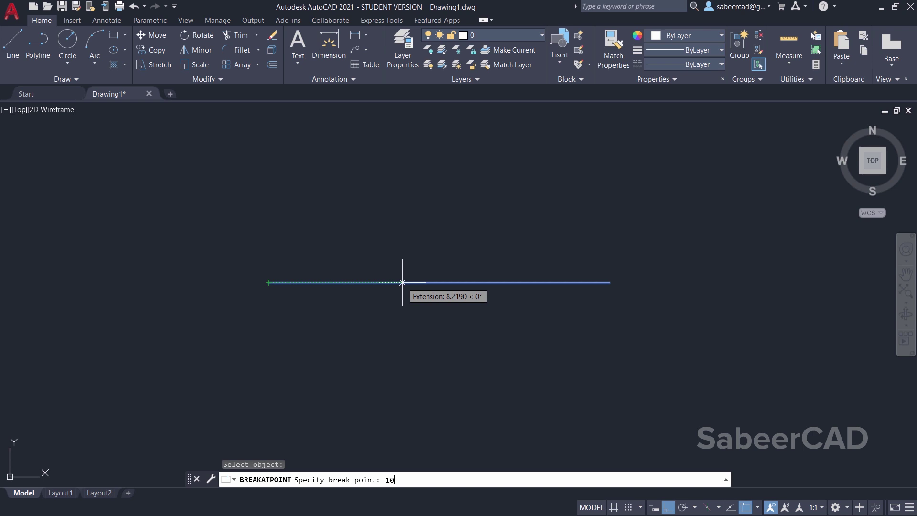
pyautogui.press('Escape')
pyautogui.click(366, 283)
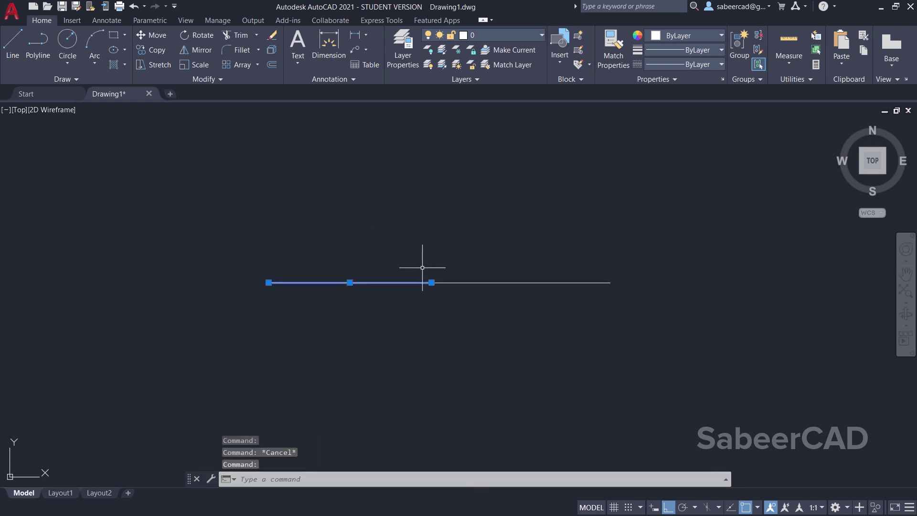
pyautogui.press('Escape')
# Measure the left segment's length with Quick Measure
pyautogui.click(789, 64)
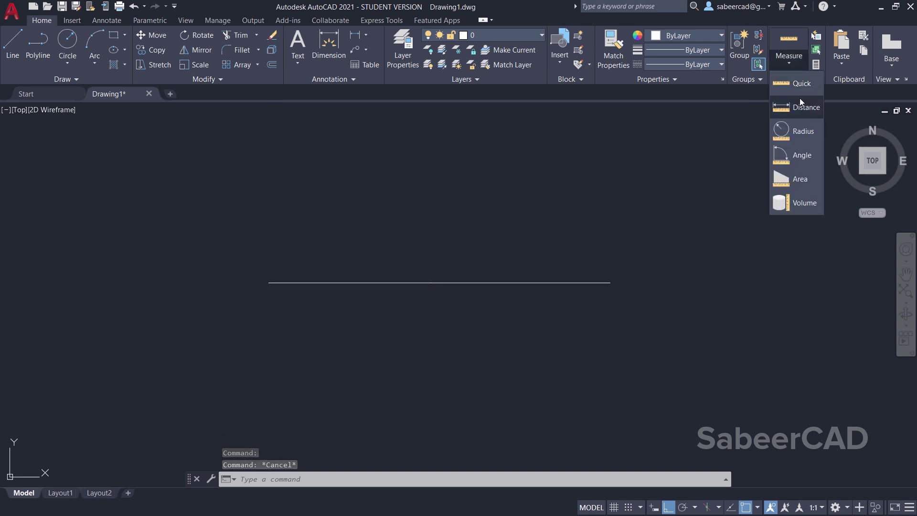
pyautogui.click(792, 83)
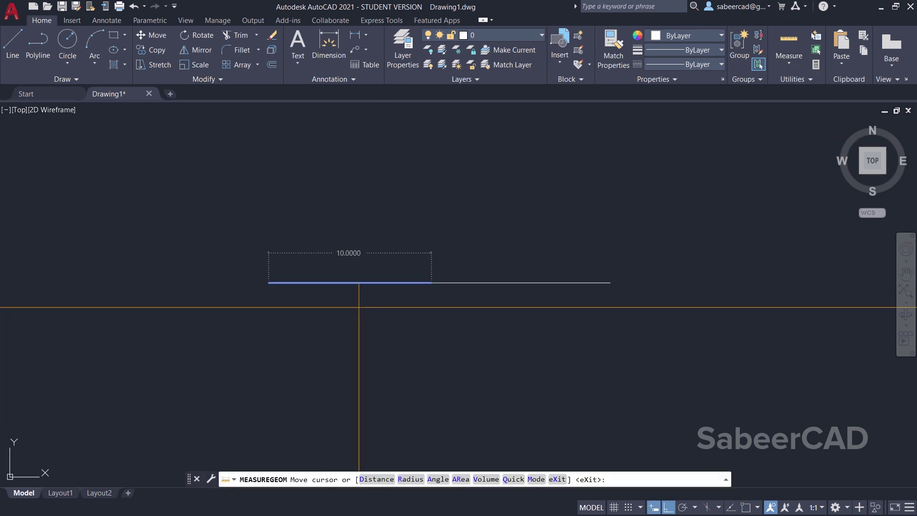
pyautogui.press('Escape')
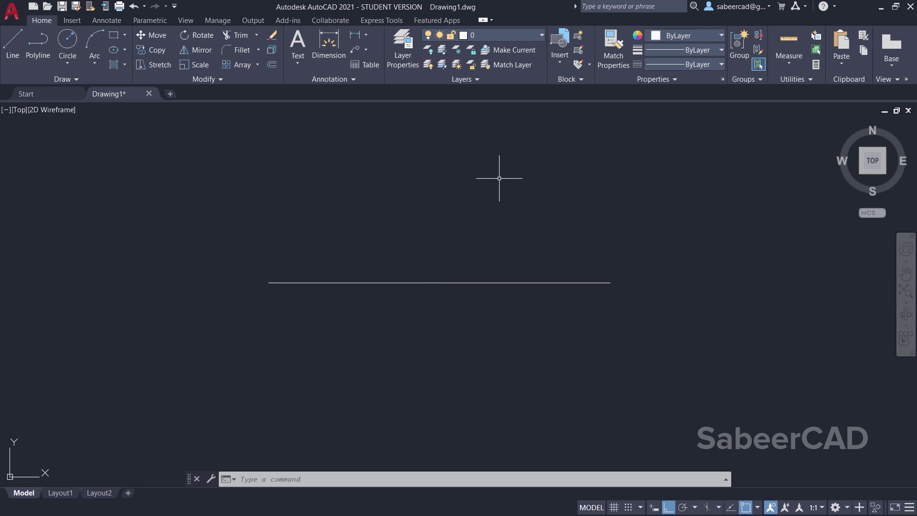
pyautogui.rightClick(496, 171)
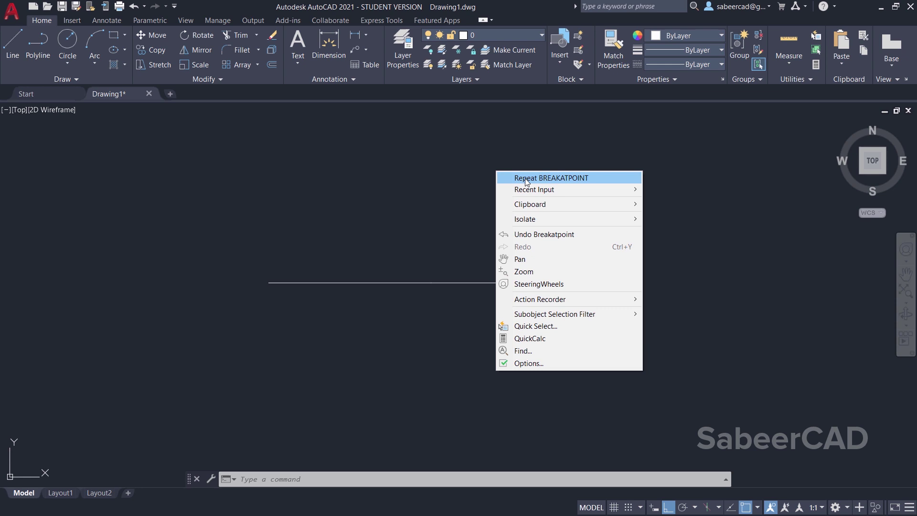
pyautogui.click(525, 179)
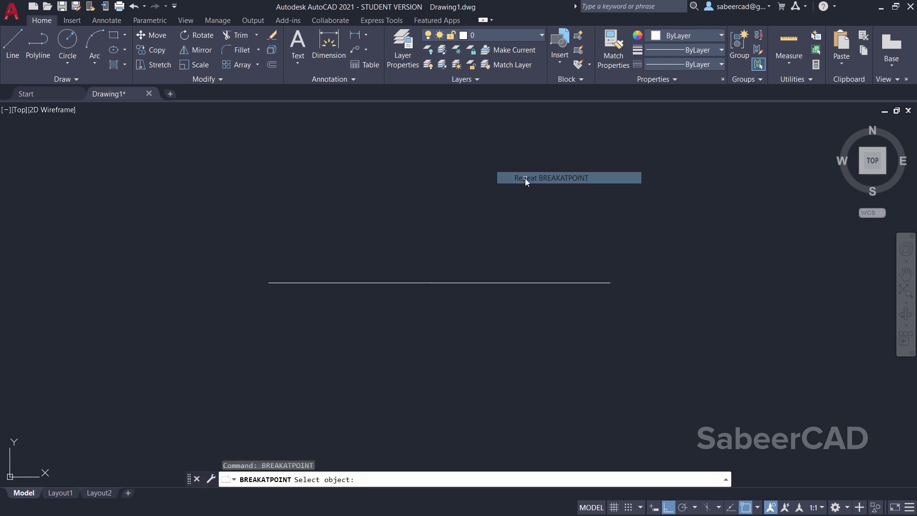
pyautogui.click(510, 283)
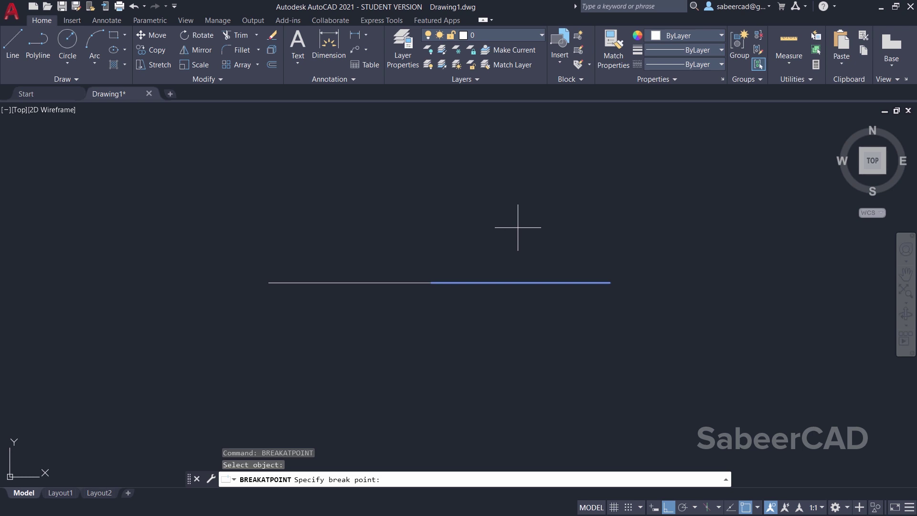
pyautogui.press('Escape')
pyautogui.press('Escape')
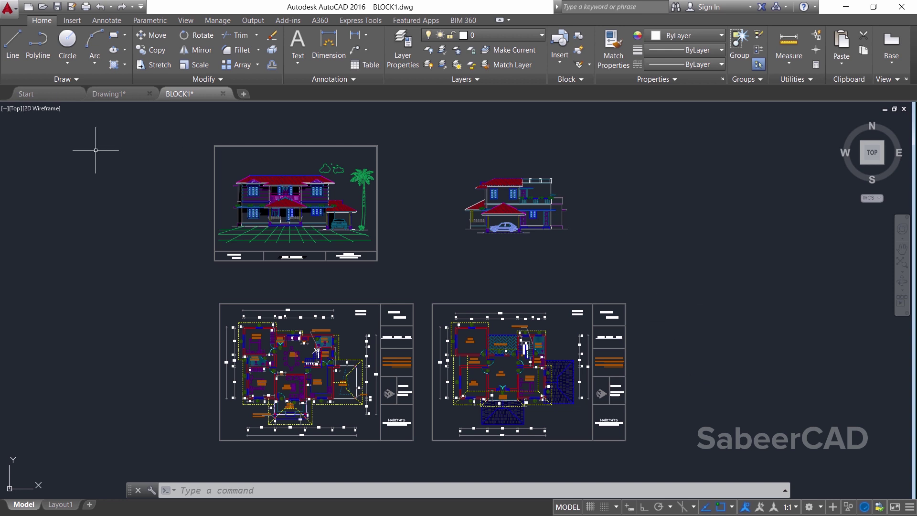
# In AutoCAD 2016, browse the blocks of the BLOCK1 drawing in the insertion gallery and in the Insert dialog's list of names
pyautogui.click(72, 20)
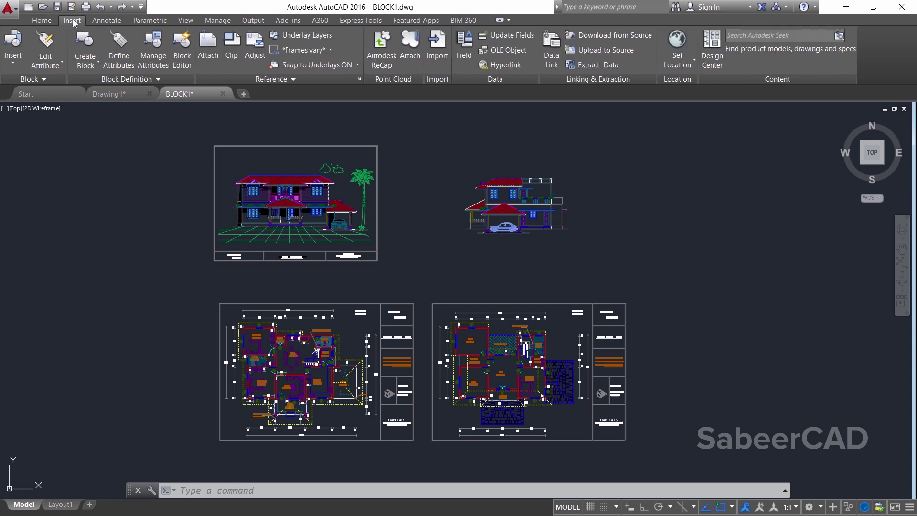
pyautogui.click(13, 63)
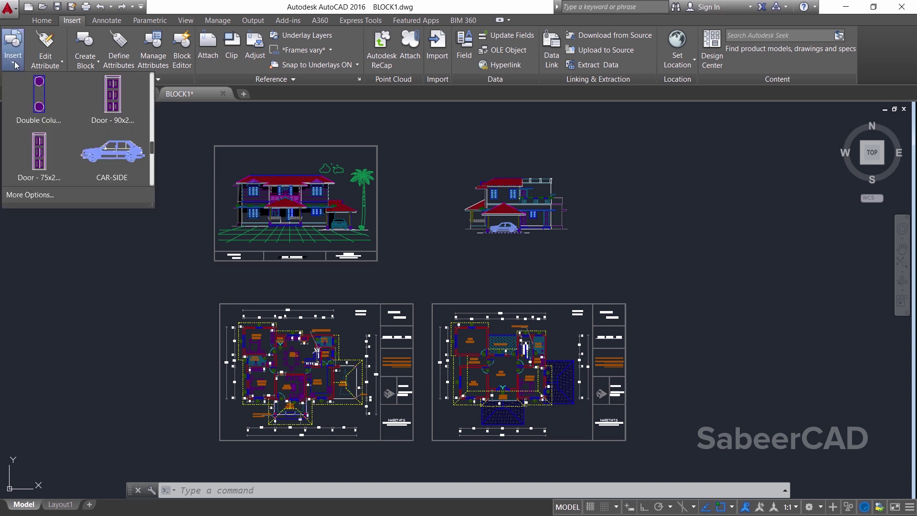
pyautogui.scroll(-1, 113, 129)
pyautogui.scroll(-5, 113, 130)
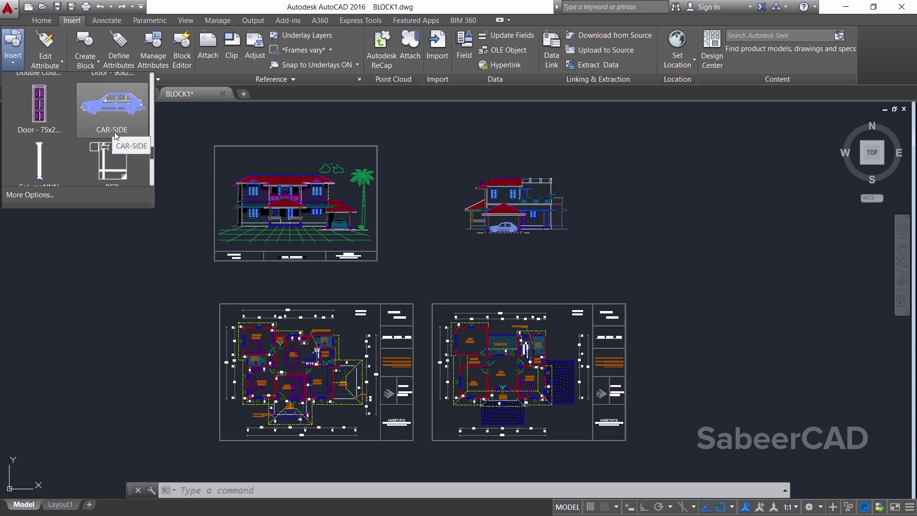
pyautogui.click(40, 193)
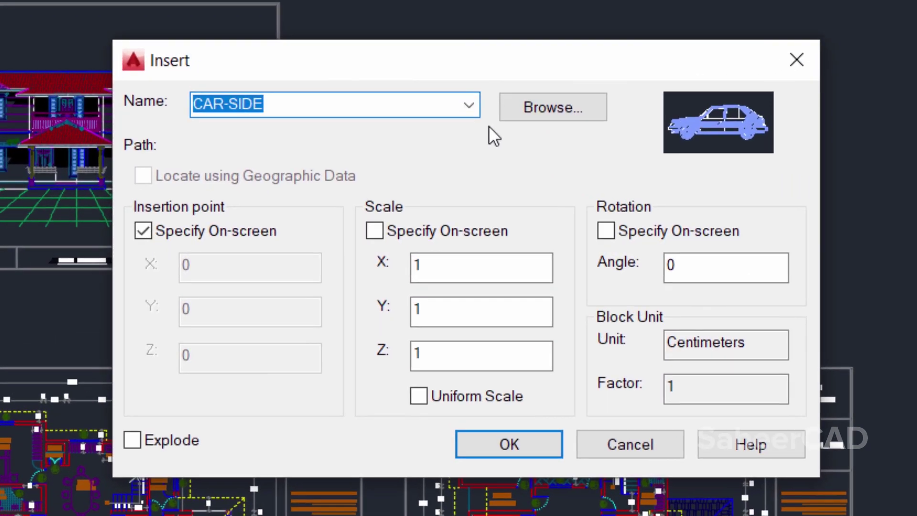
pyautogui.click(467, 122)
pyautogui.moveTo(460, 277); pyautogui.dragTo(461, 207)
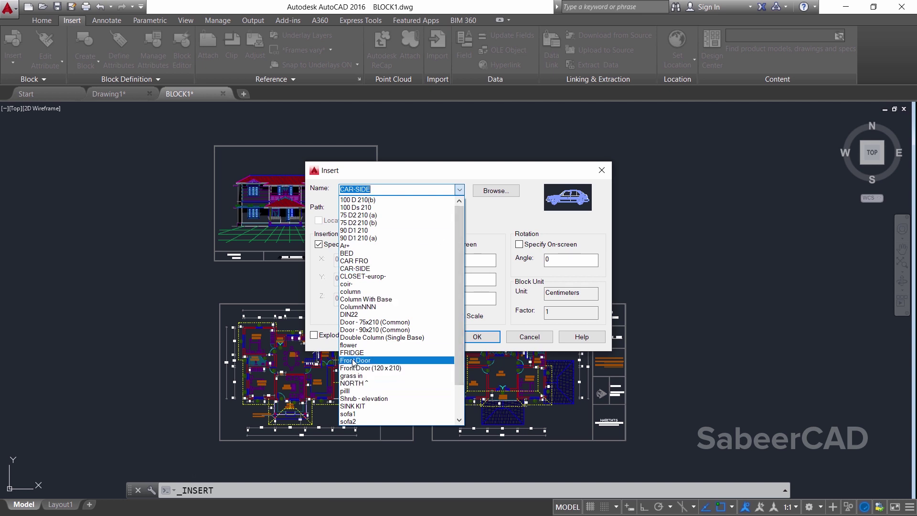
# Choose the BED block with its insertion point specified on-screen, try placing it below the side elevation, and cancel the insertion
pyautogui.press('Escape')
pyautogui.press('Up')
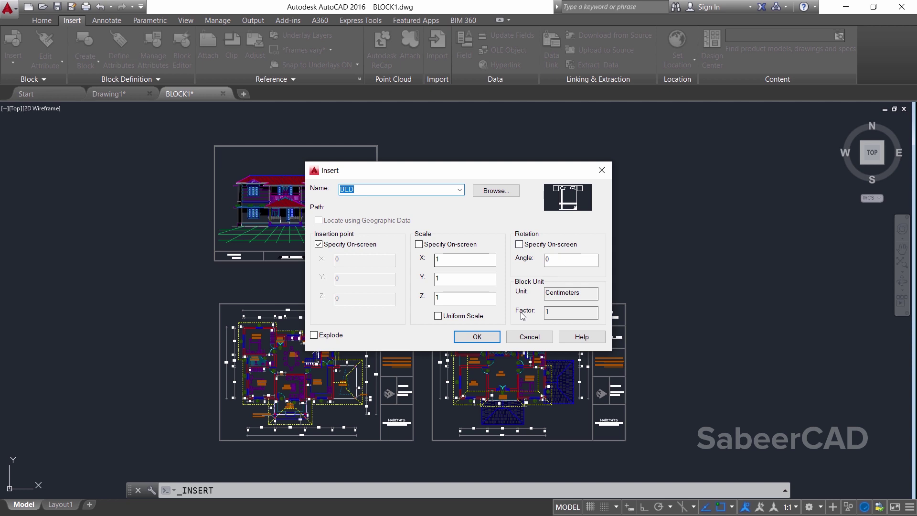
pyautogui.click(477, 337)
pyautogui.scroll(-2, 437, 260)
pyautogui.scroll(6, 458, 252)
pyautogui.scroll(-6, 458, 252)
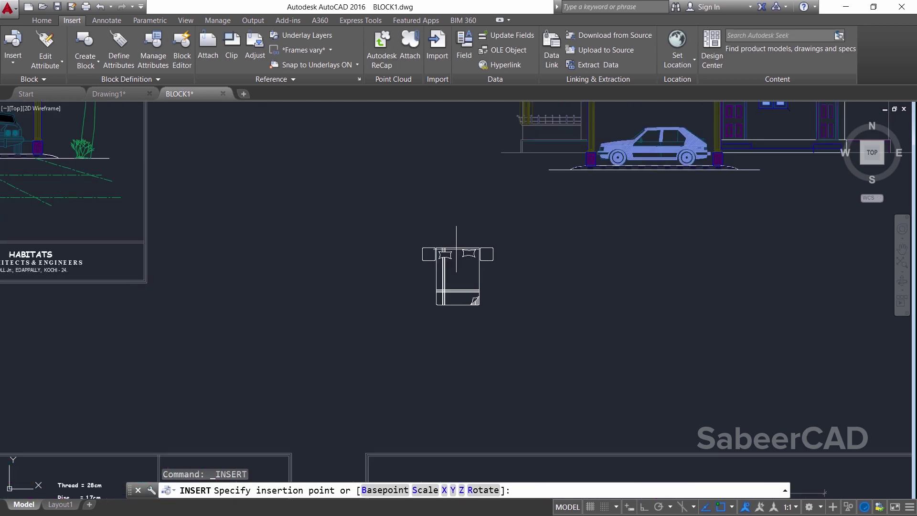
pyautogui.press('Escape')
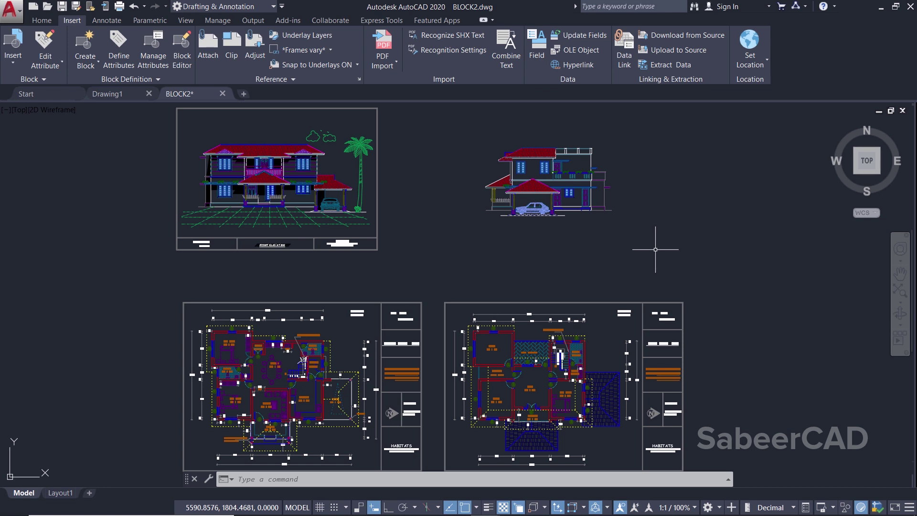
# In AutoCAD 2020, examine the Recent, Other Drawing and Current Drawing block collections in the BLOCK2 drawing
pyautogui.click(13, 61)
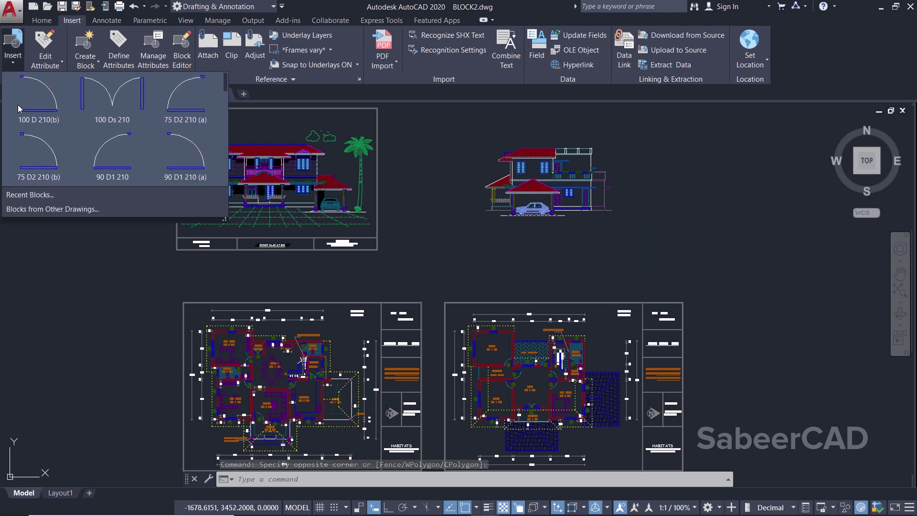
pyautogui.click(29, 195)
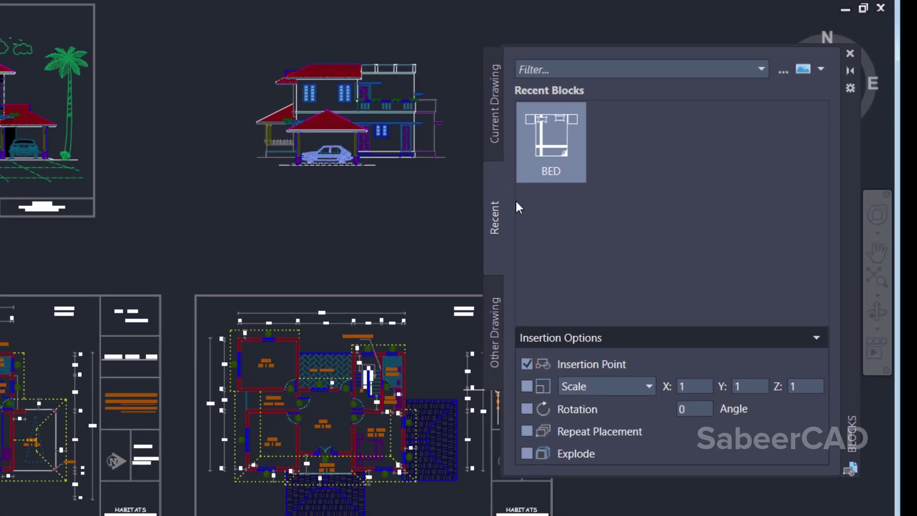
pyautogui.click(497, 353)
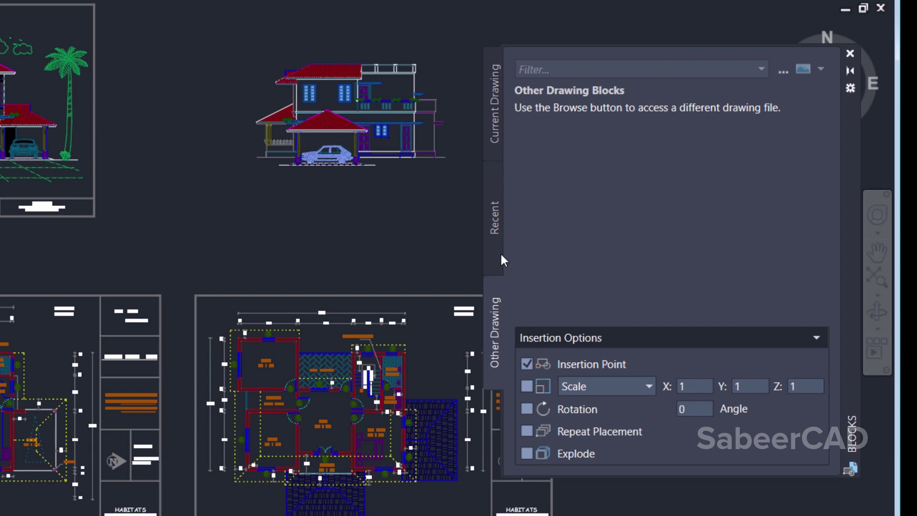
pyautogui.click(496, 234)
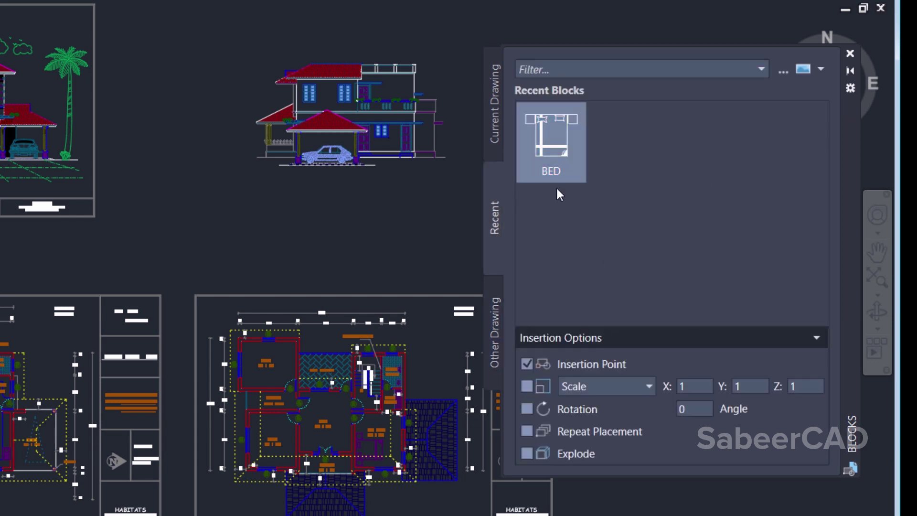
pyautogui.click(497, 118)
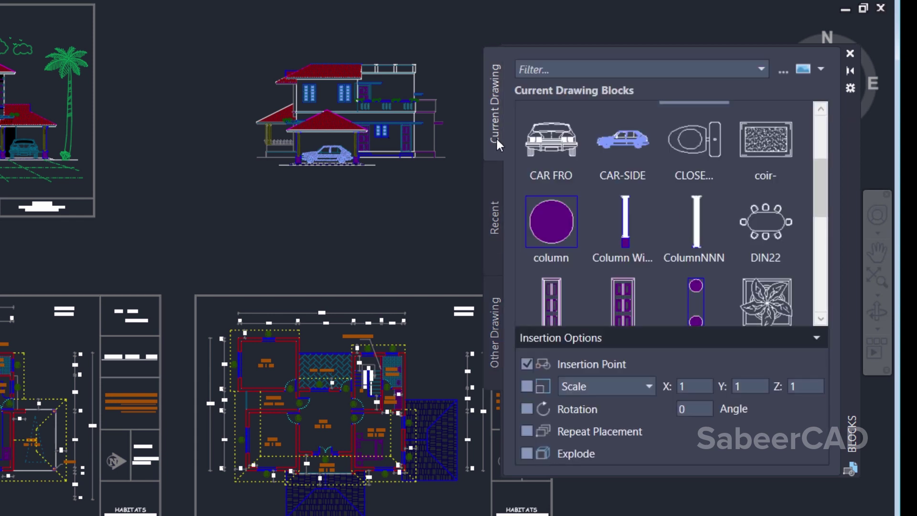
pyautogui.moveTo(824, 184); pyautogui.dragTo(827, 230)
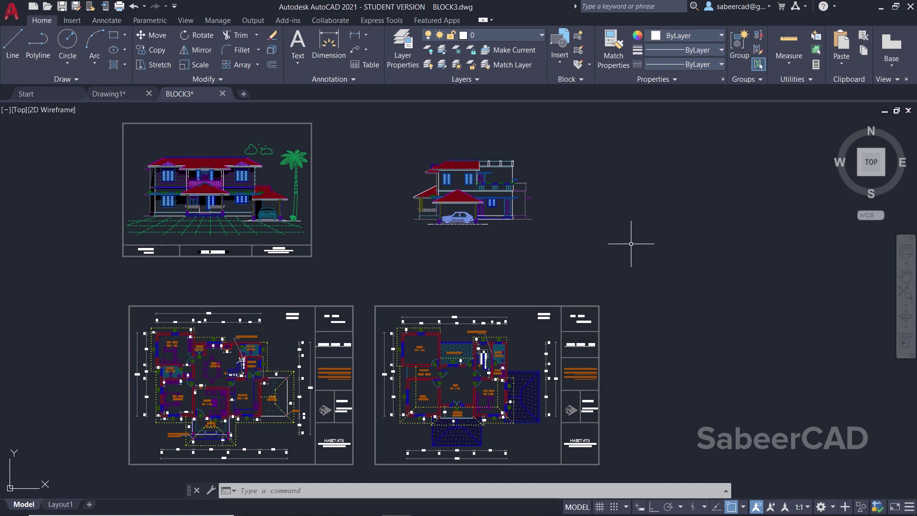
# In AutoCAD 2021, examine the recent blocks and the block libraries available for the BLOCK3 drawing
pyautogui.click(72, 21)
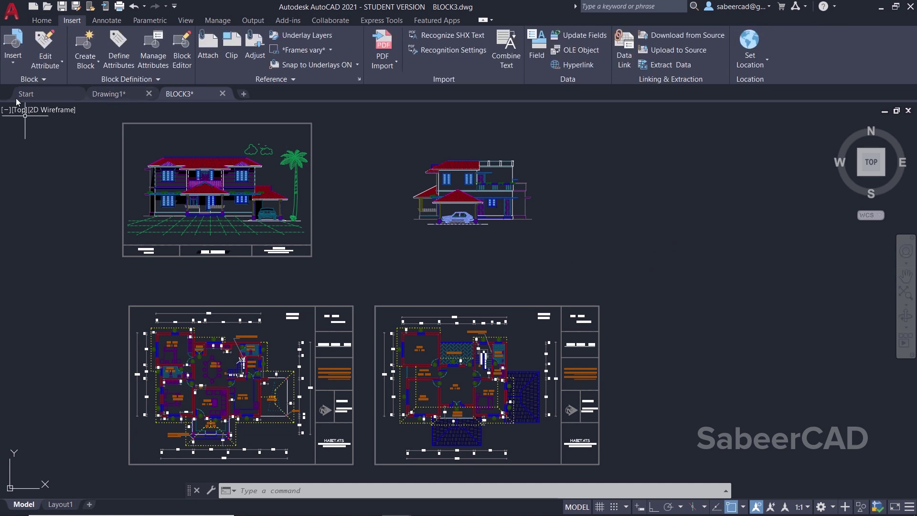
pyautogui.click(14, 64)
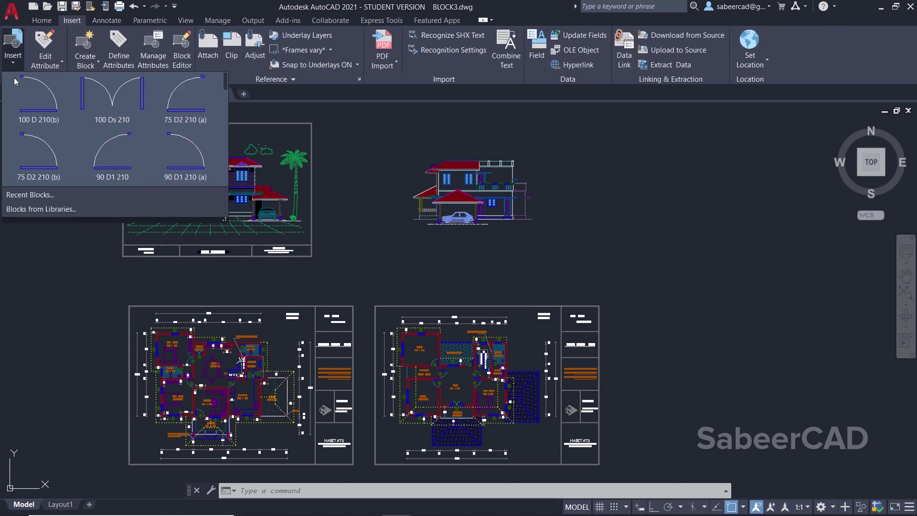
pyautogui.click(28, 195)
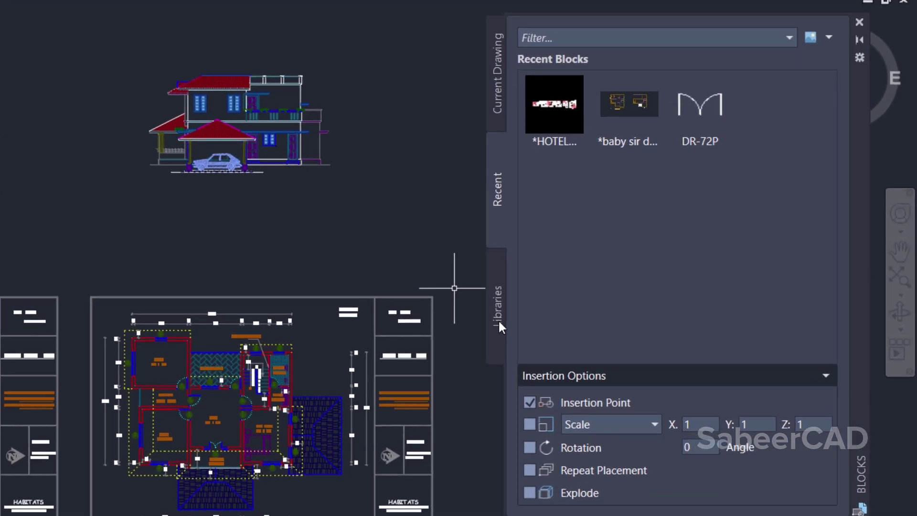
pyautogui.click(499, 326)
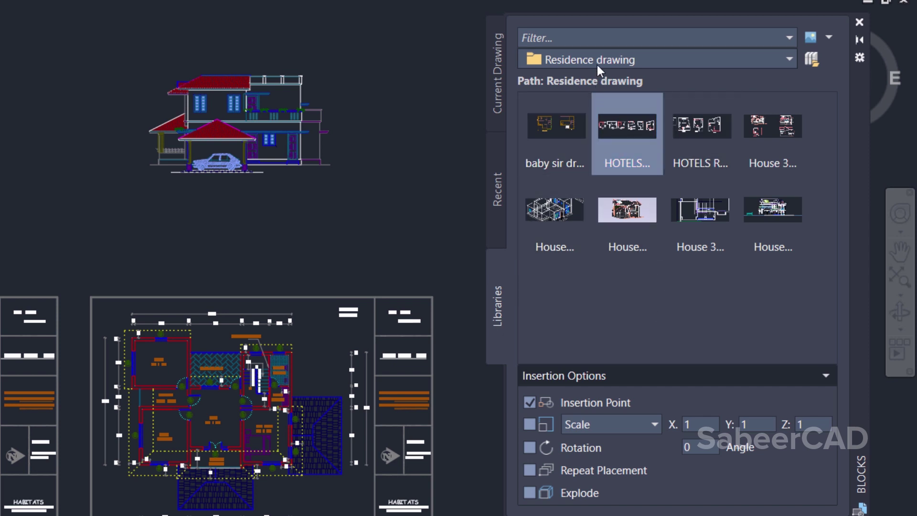
# Load the Downloads folder and the CHAIR folder on New Volume (F:) as block libraries
pyautogui.click(810, 59)
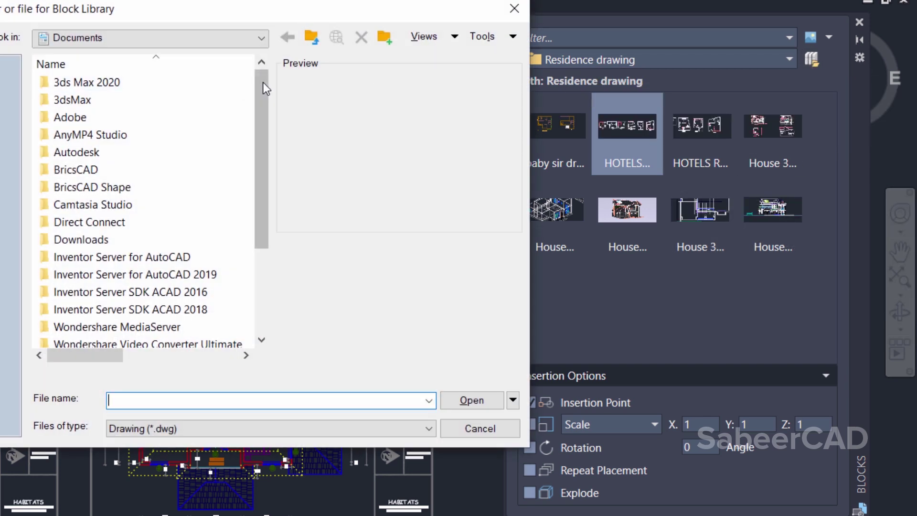
pyautogui.moveTo(263, 82); pyautogui.dragTo(264, 128)
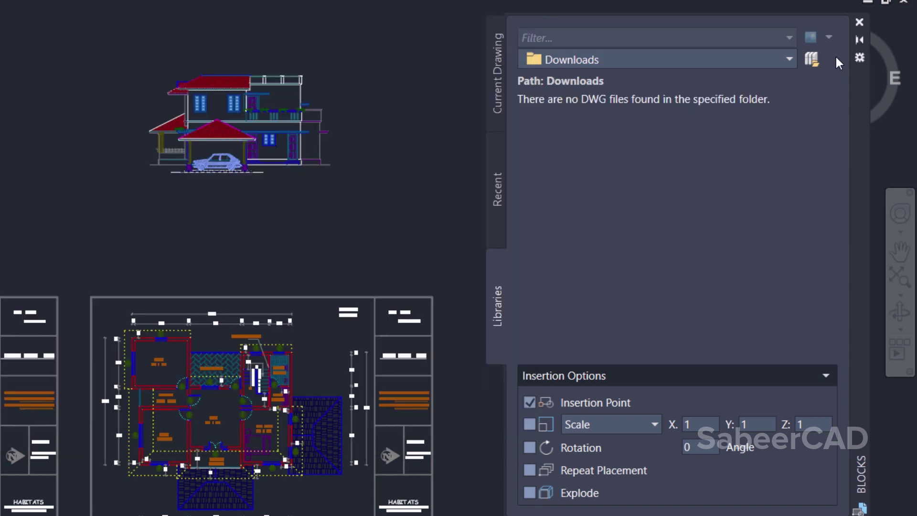
pyautogui.click(811, 59)
pyautogui.doubleClick(73, 257)
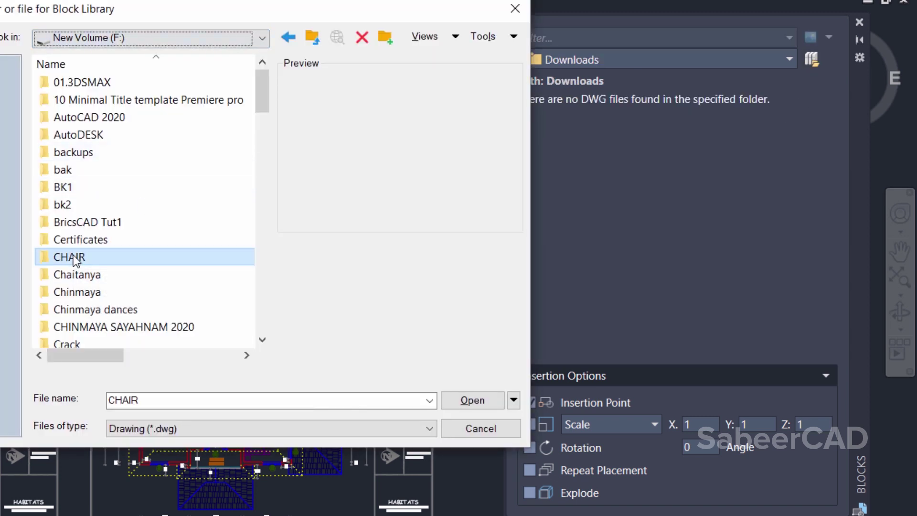
pyautogui.click(472, 400)
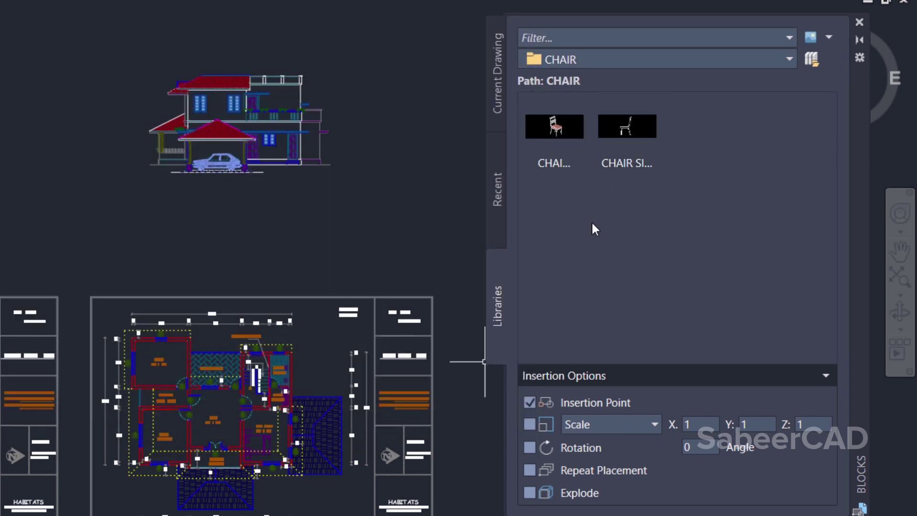
# Switch the block library to Residence drawing and insert its first HOTELS drawing below the side elevation
pyautogui.click(790, 59)
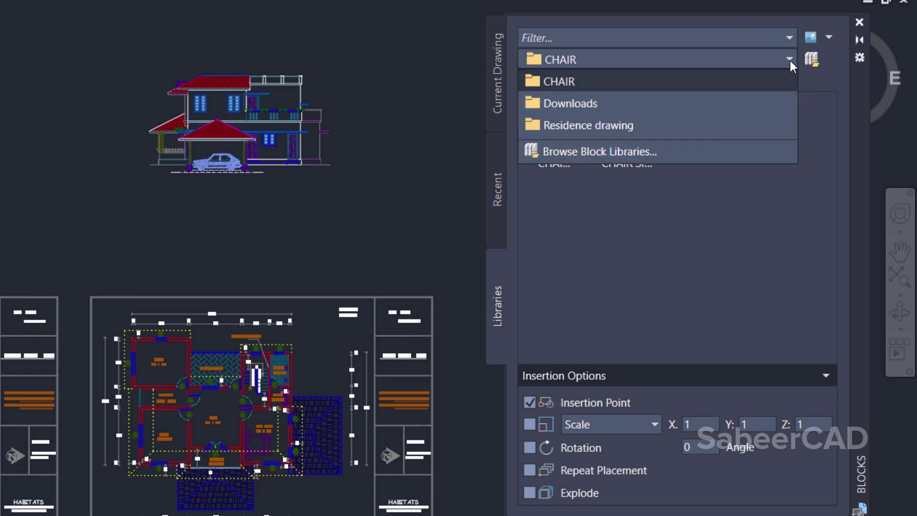
pyautogui.click(592, 125)
pyautogui.click(620, 85)
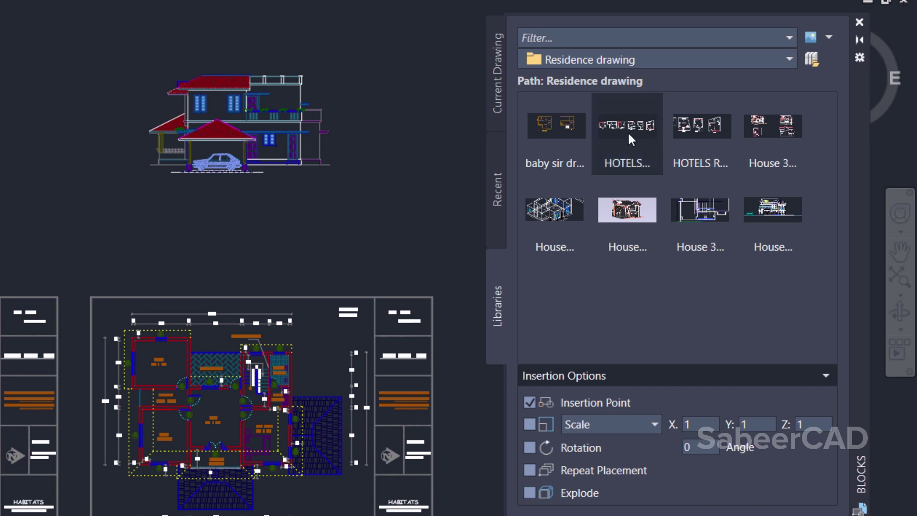
pyautogui.moveTo(629, 135)
pyautogui.moveTo(629, 132)
pyautogui.mouseDown()
pyautogui.moveTo(497, 164)
pyautogui.moveTo(381, 175)
pyautogui.moveTo(264, 244)
pyautogui.moveTo(243, 241)
pyautogui.moveTo(256, 214)
pyautogui.mouseUp()
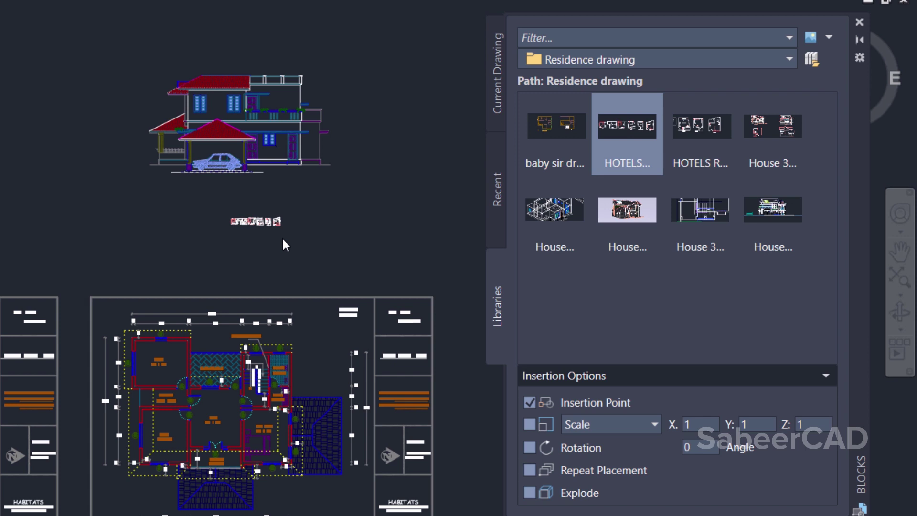
pyautogui.moveTo(296, 267); pyautogui.dragTo(426, 268, button='middle')
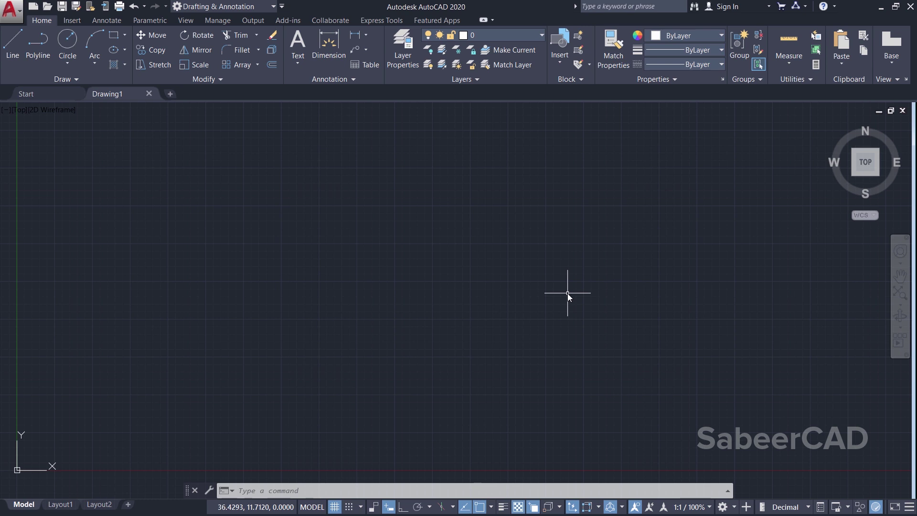
# In AutoCAD 2020, look up the Drawing Utilities among the application's file commands
pyautogui.click(10, 9)
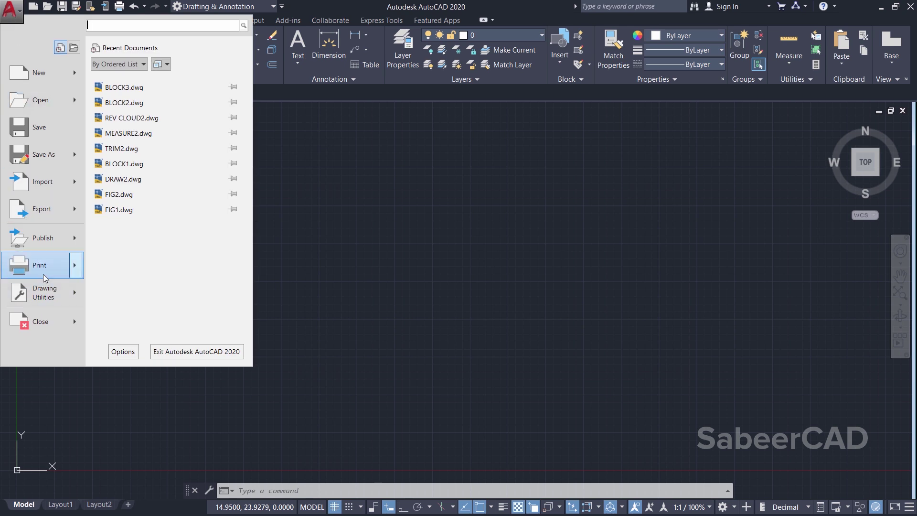
pyautogui.moveTo(46, 293)
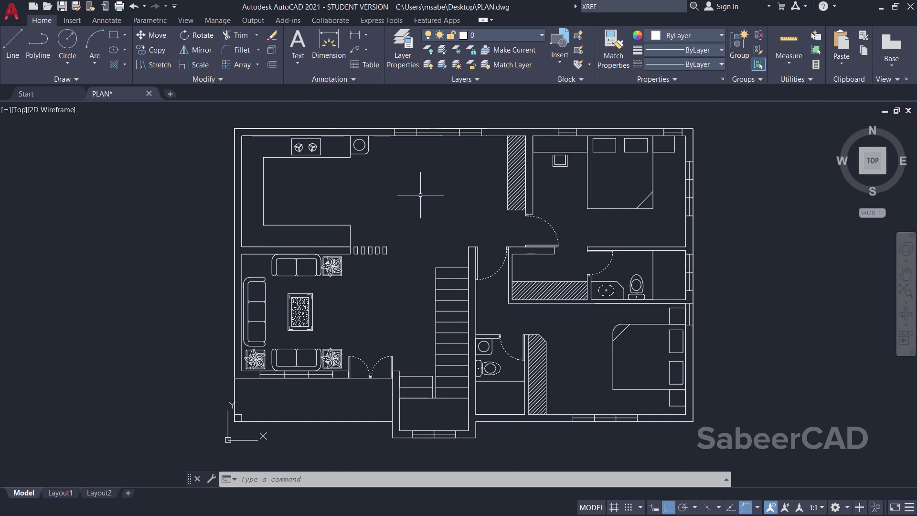
# In AutoCAD 2021, start attaching an external reference to the PLAN drawing and select DINING TABLE.dwg from the Desktop, with file type Drawing (*.dwg)
pyautogui.click(73, 20)
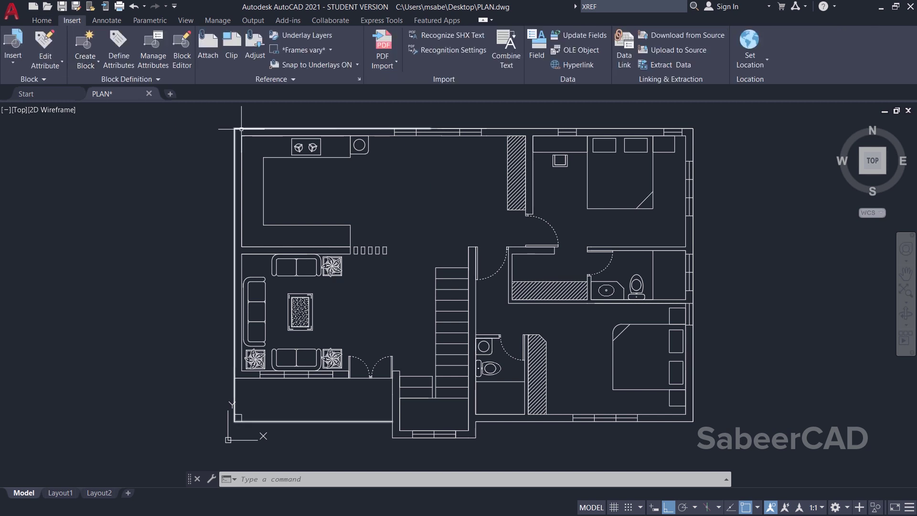
pyautogui.click(208, 44)
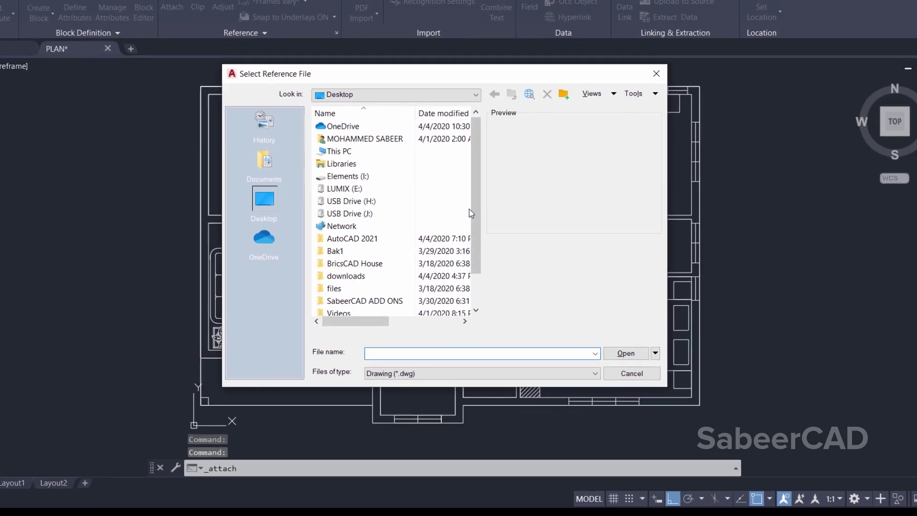
pyautogui.scroll(-1, 470, 210)
pyautogui.click(386, 288)
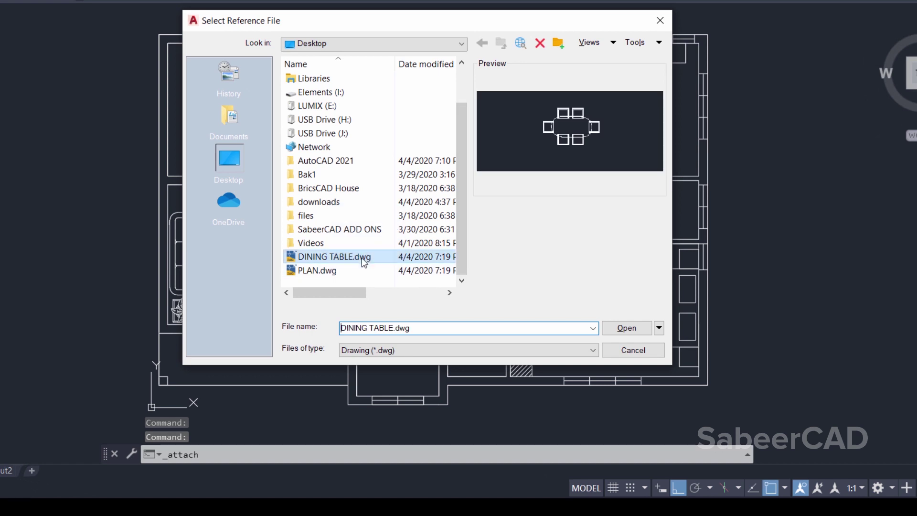
pyautogui.click(408, 350)
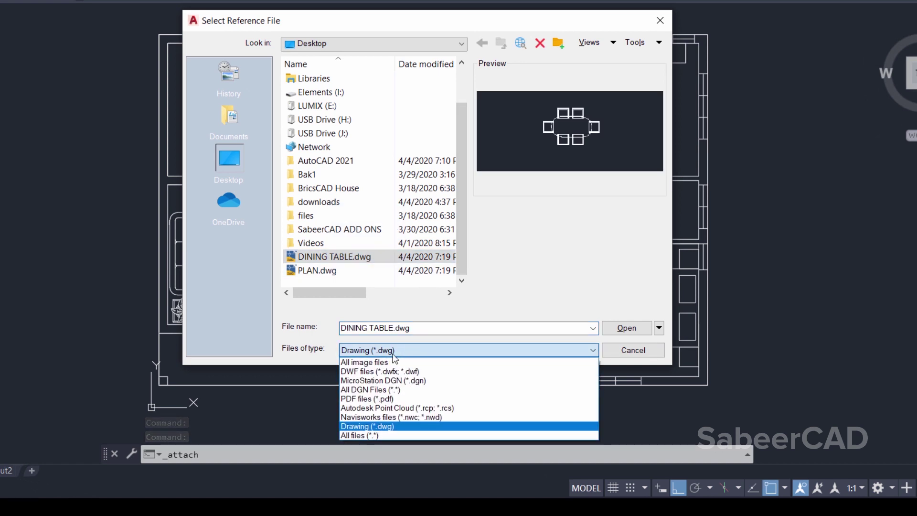
pyautogui.click(382, 426)
# Attach DINING TABLE as an Attachment with a relative path and place it between the kitchen counter and the upper hatched wardrobe
pyautogui.click(631, 329)
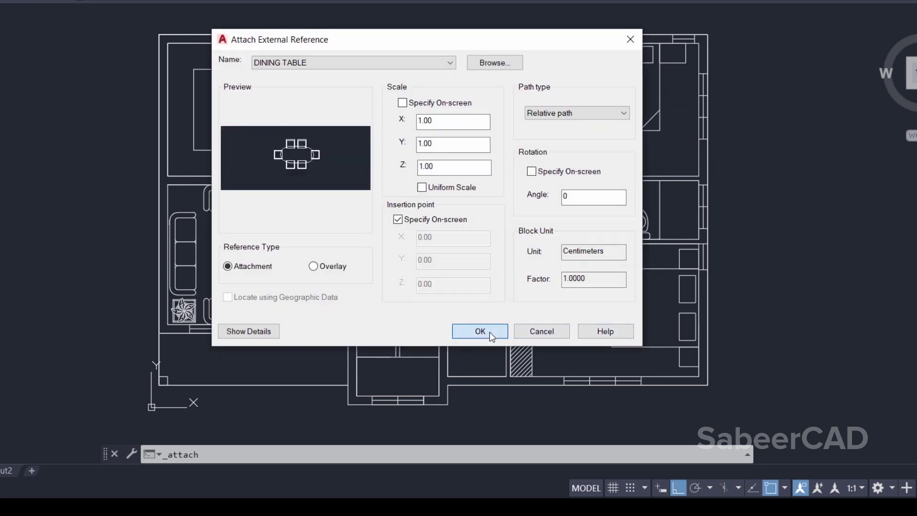
pyautogui.click(490, 333)
pyautogui.click(397, 110)
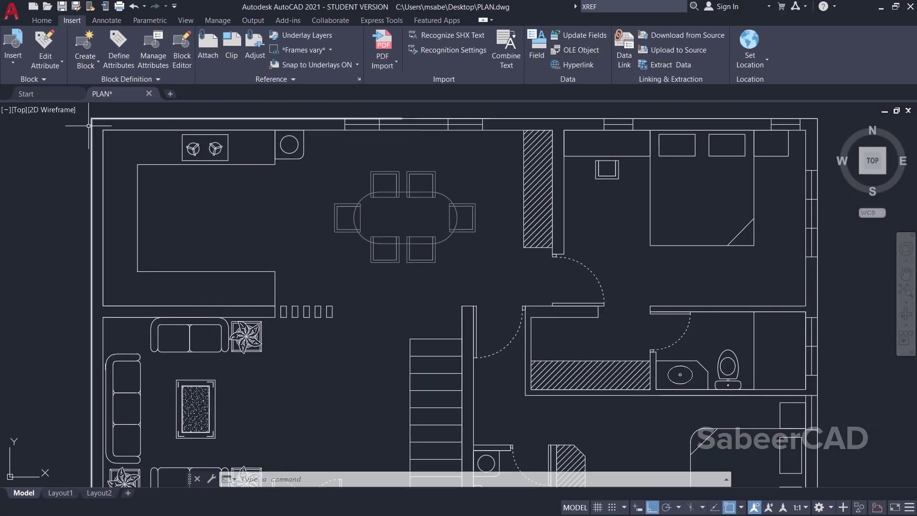
# Open the DINING TABLE.dwg source drawing alongside the plan
pyautogui.click(7, 15)
pyautogui.click(131, 102)
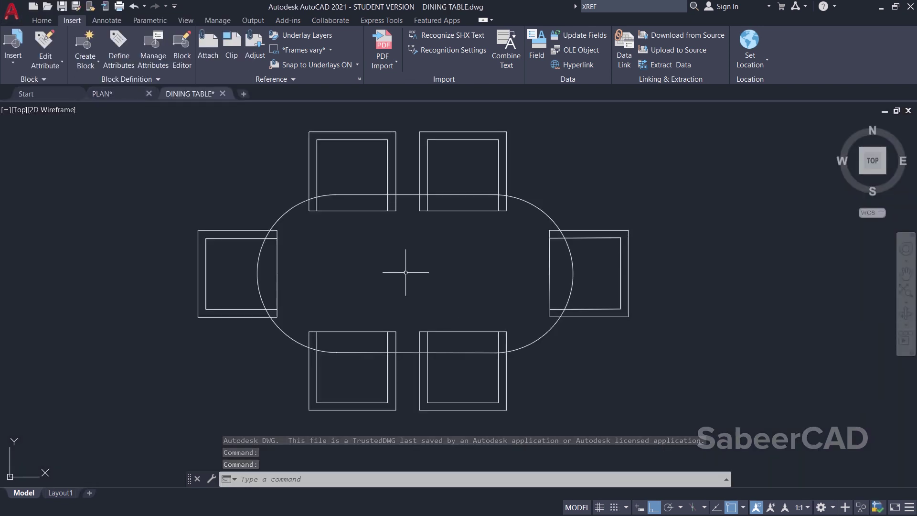
# Stretch the right-hand end of the dining table, with its end chair and two adjoining side chairs, 60 units to the right
pyautogui.click(41, 20)
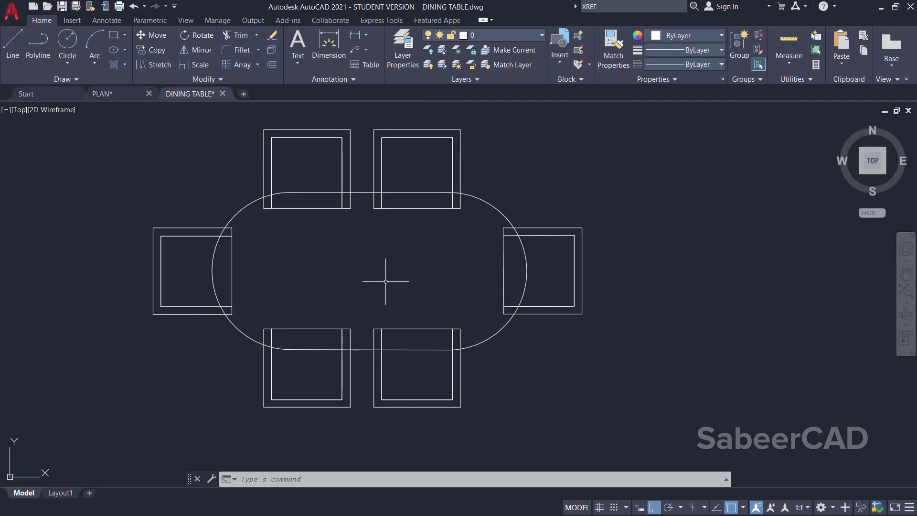
pyautogui.scroll(-2, 387, 279)
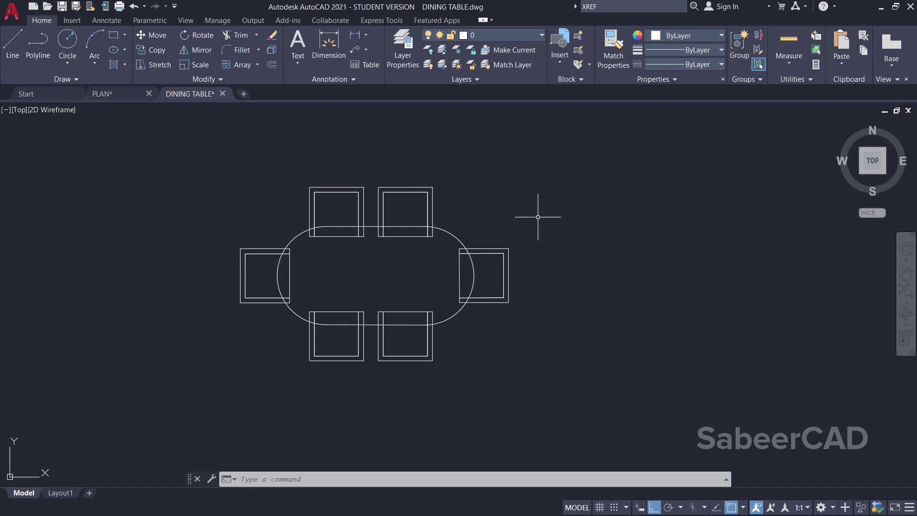
pyautogui.click(166, 66)
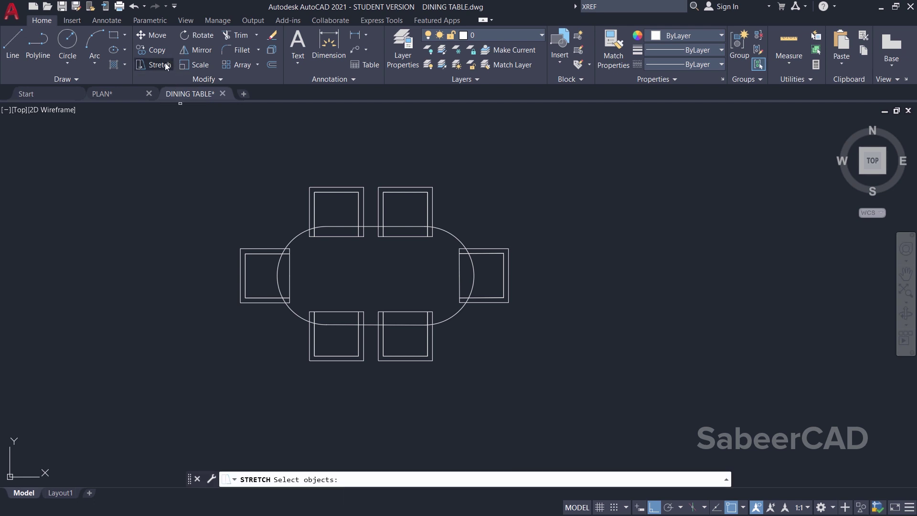
pyautogui.click(599, 147)
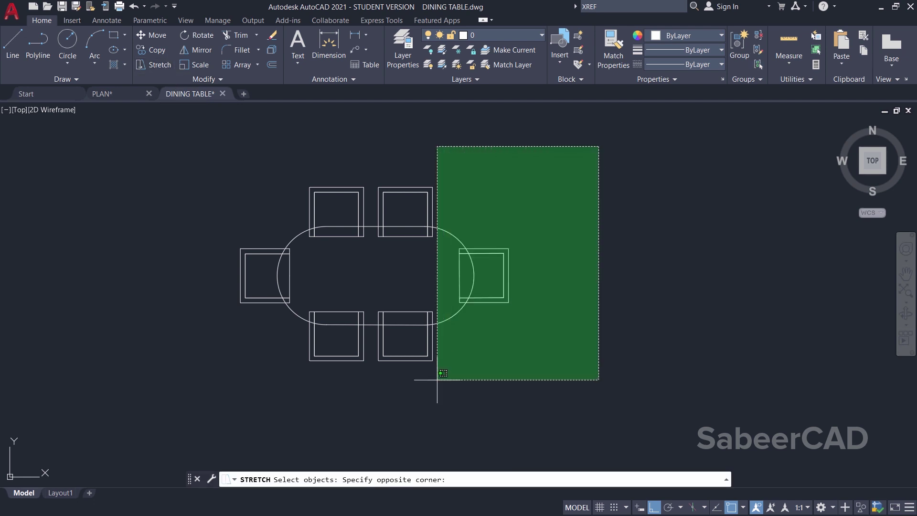
pyautogui.click(369, 414)
pyautogui.press('Return')
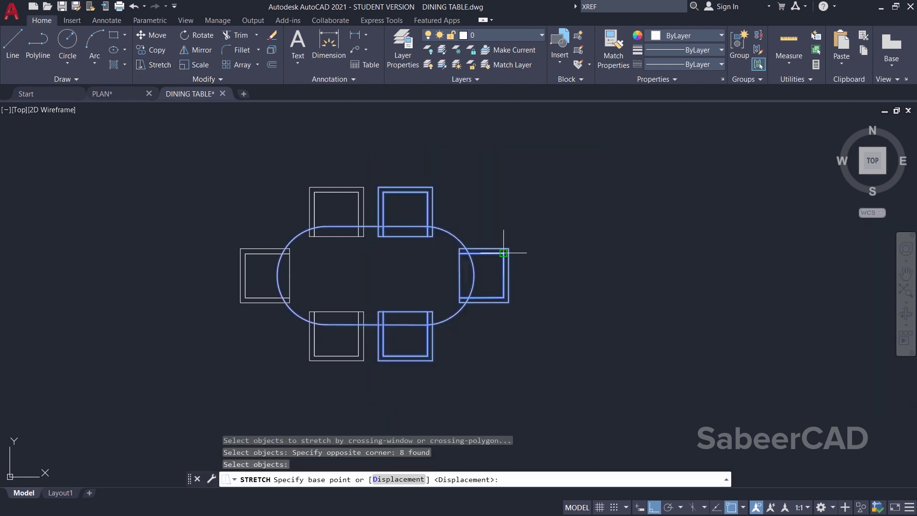
pyautogui.click(505, 190)
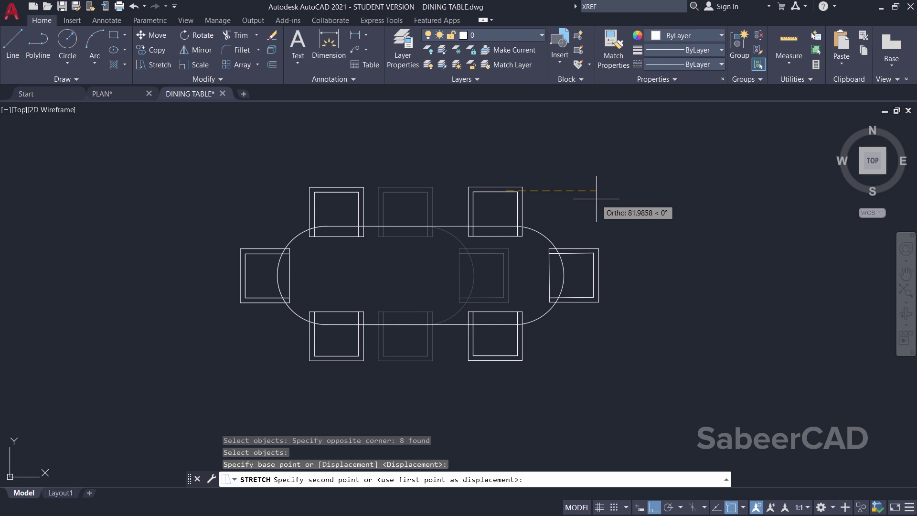
pyautogui.write('60')
pyautogui.press('Return')
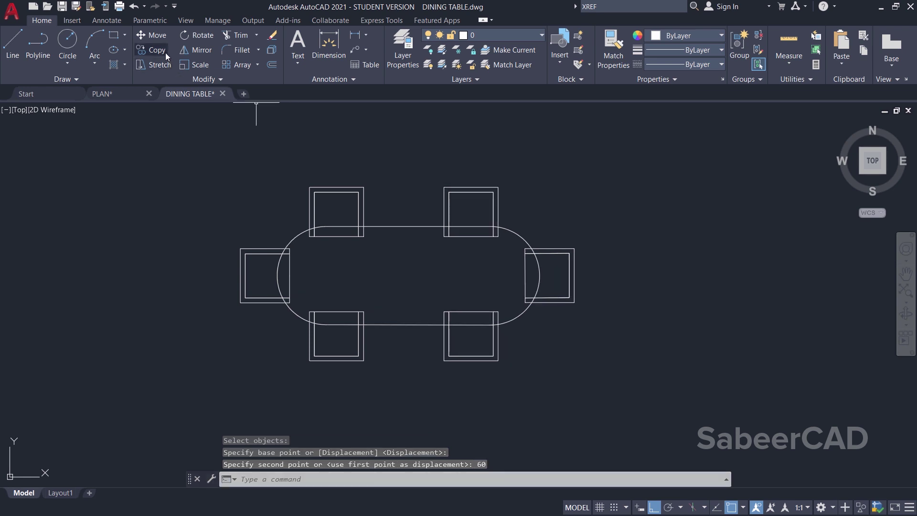
# Copy the left pair of upper and lower chairs into the gaps midway along the stretched table
pyautogui.click(153, 50)
pyautogui.click(297, 160)
pyautogui.click(376, 404)
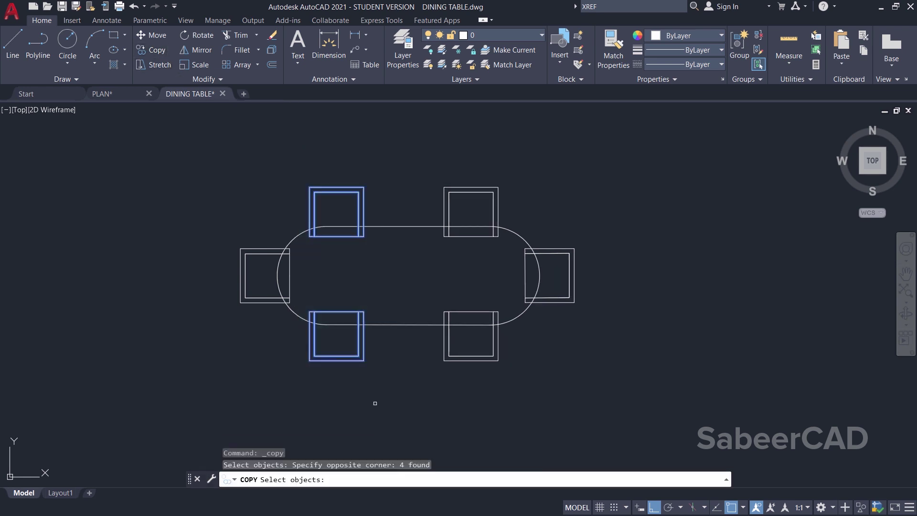
pyautogui.press('Return')
pyautogui.click(342, 134)
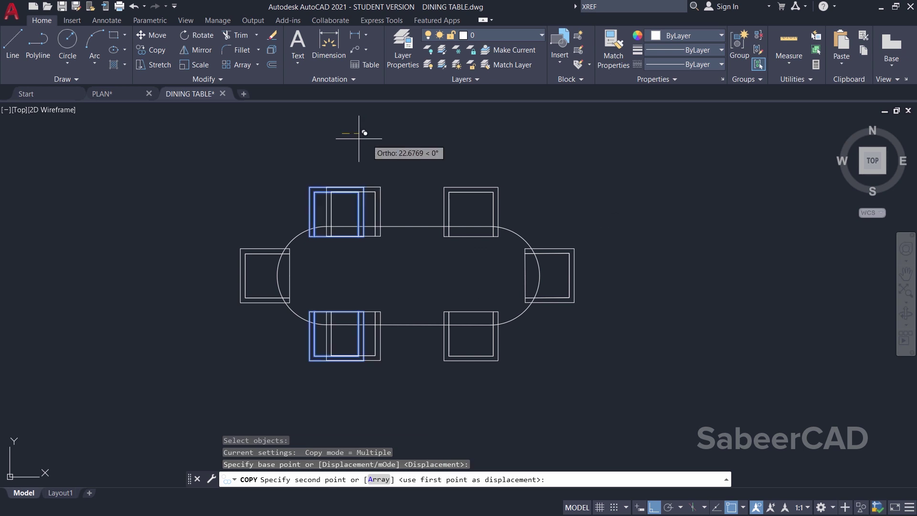
pyautogui.click(409, 137)
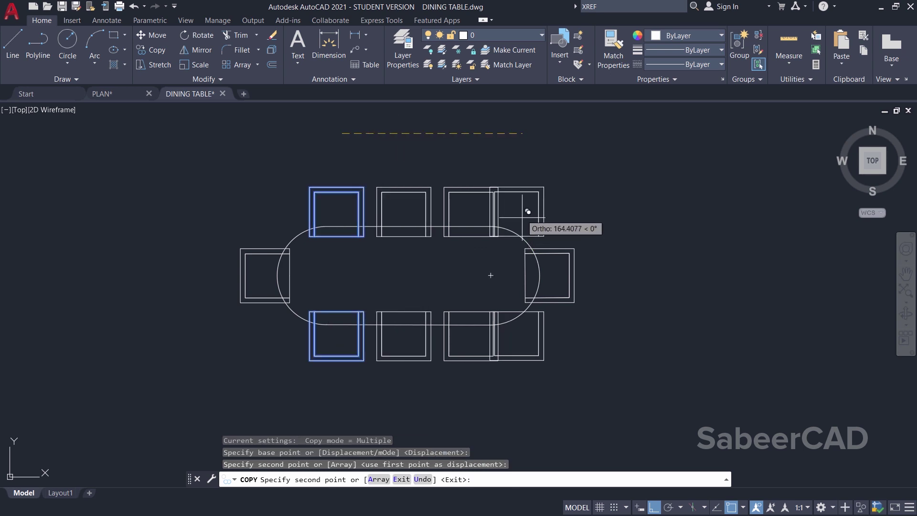
pyautogui.press('Return')
# Save the DINING TABLE drawing and reload the modified xref in the PLAN drawing with Compare the changes enabled
pyautogui.click(11, 10)
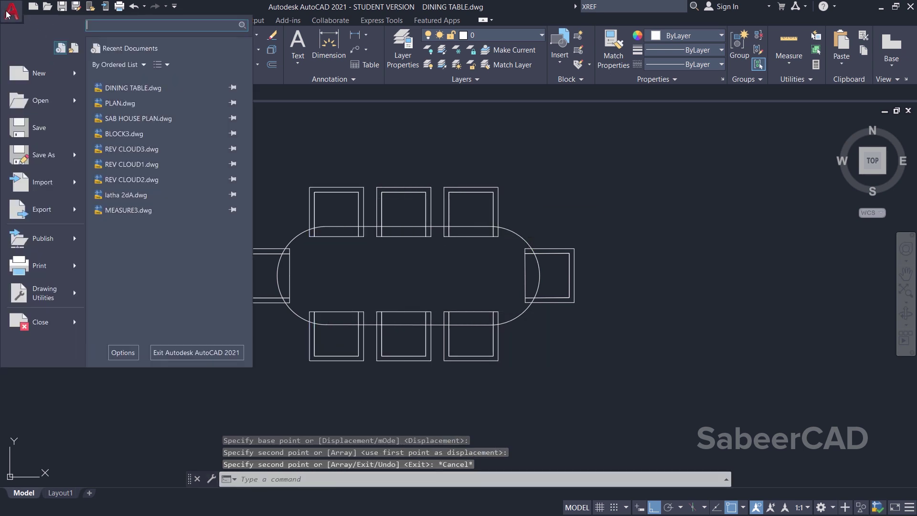
pyautogui.click(43, 128)
pyautogui.click(119, 94)
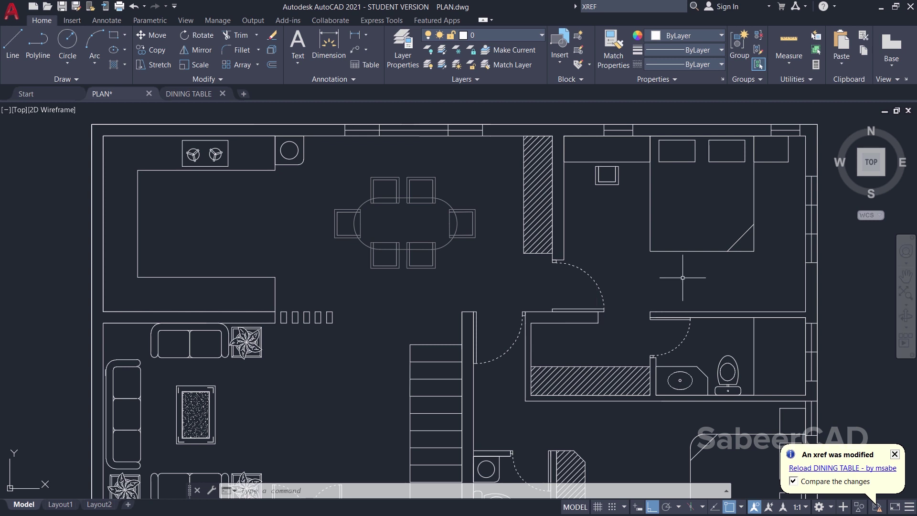
pyautogui.click(822, 467)
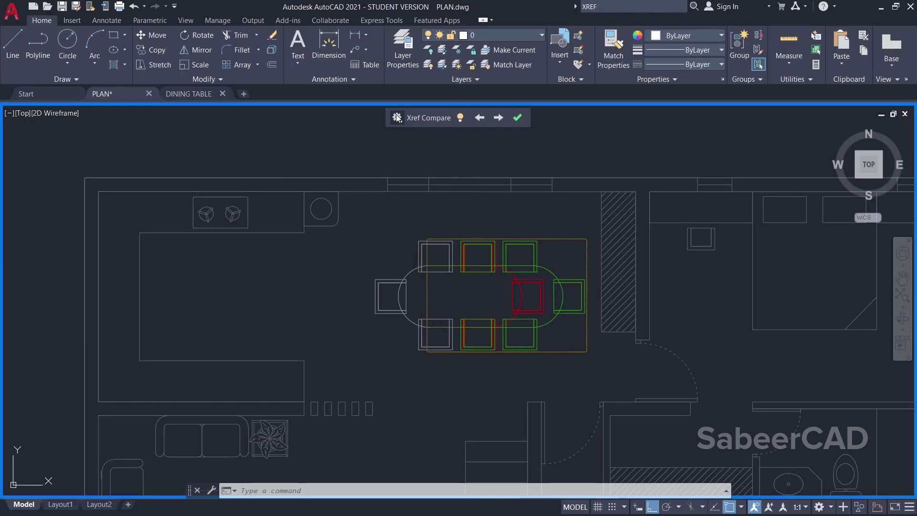
# Open the Xref Compare settings and keep them pinned beside the dining table, clear of the comparison
pyautogui.click(330, 33)
pyautogui.moveTo(360, 142); pyautogui.dragTo(710, 136)
pyautogui.click(758, 127)
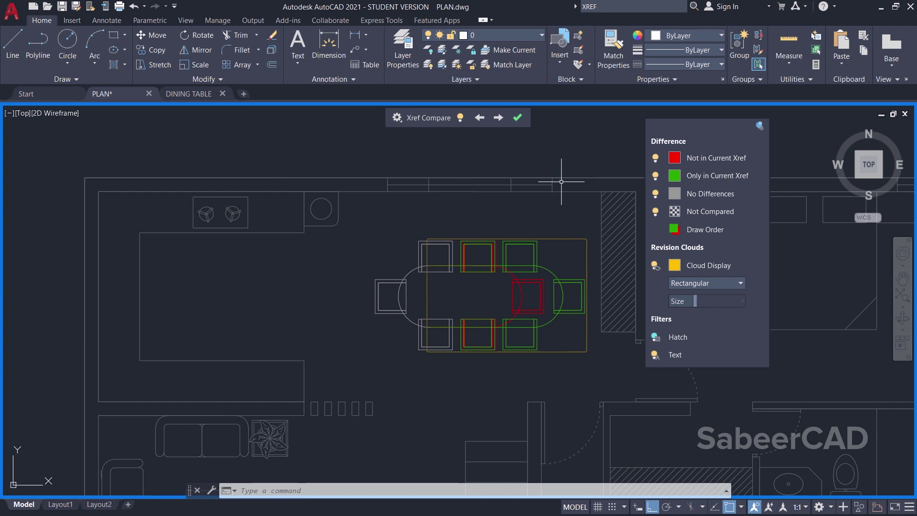
# Try Polygonal revision clouds and the cloud size setting, and return the cloud shape to Rectangular
pyautogui.click(703, 285)
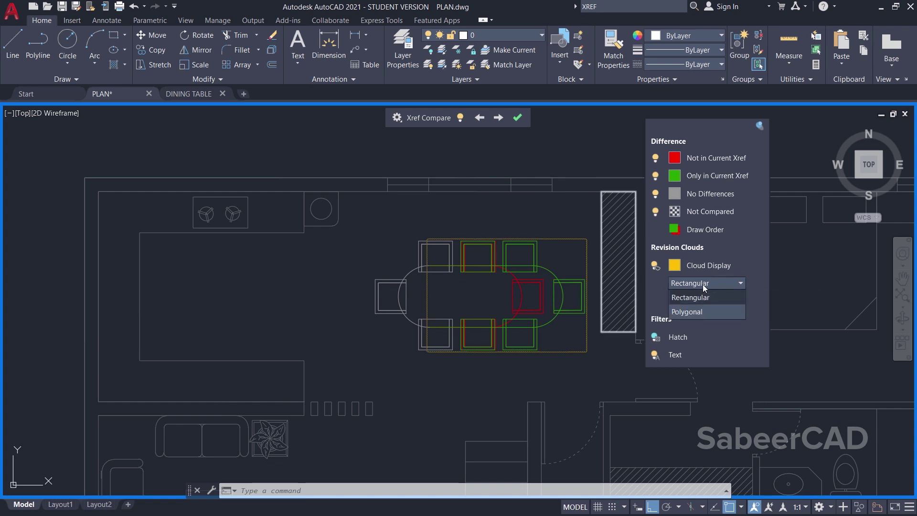
pyautogui.click(685, 312)
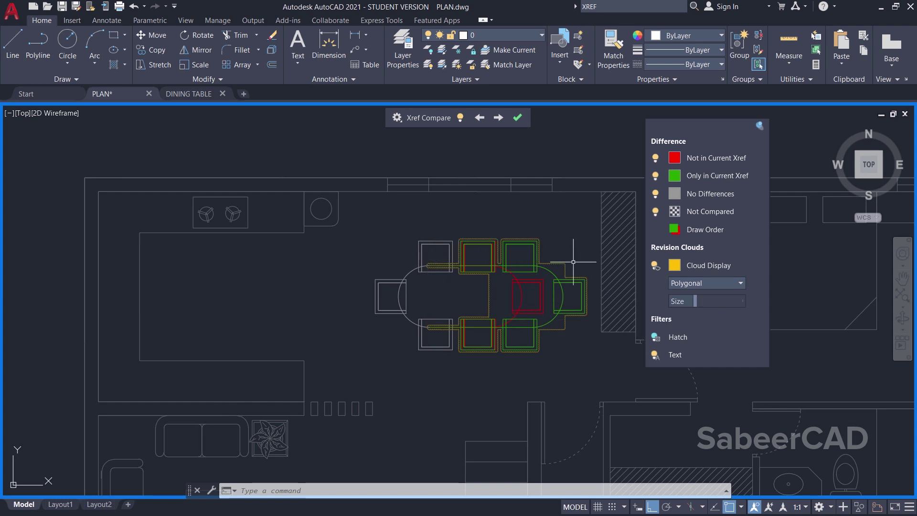
pyautogui.moveTo(695, 300)
pyautogui.mouseDown()
pyautogui.moveTo(739, 302)
pyautogui.moveTo(700, 305)
pyautogui.mouseUp()
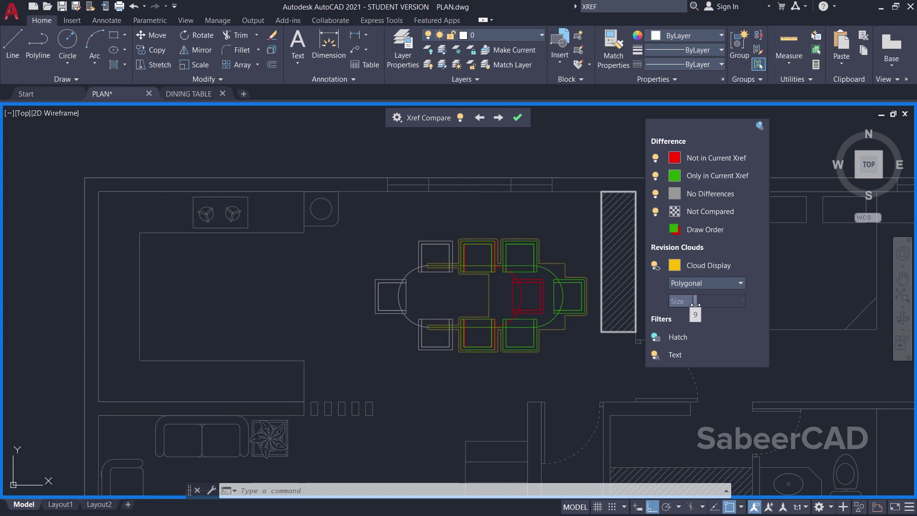
pyautogui.click(694, 284)
pyautogui.click(690, 297)
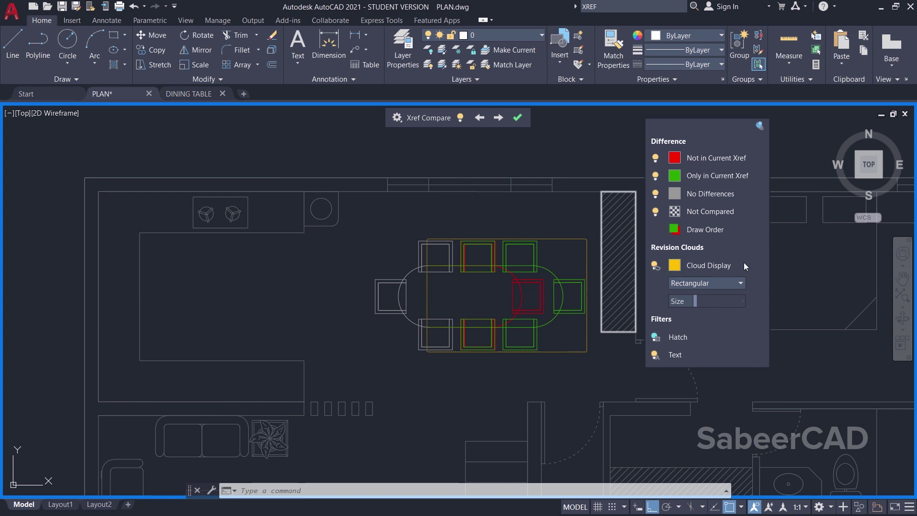
pyautogui.hotkey('ctrl', 'z')
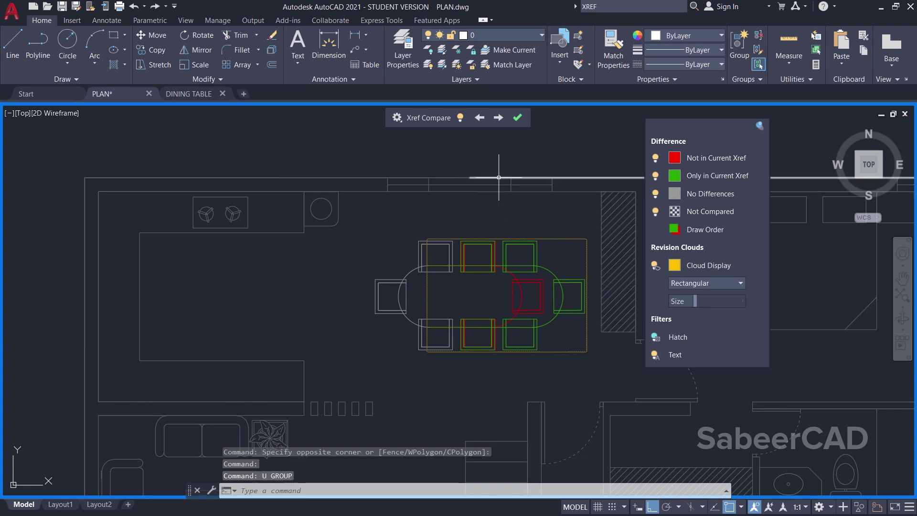
# Review the dining table change set with the comparison display off and on, and finish the Xref Compare
pyautogui.click(499, 118)
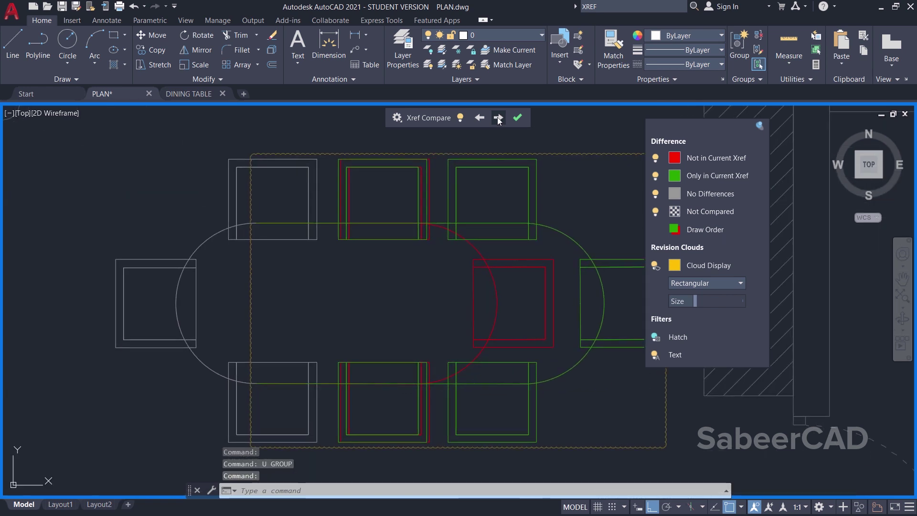
pyautogui.click(461, 120)
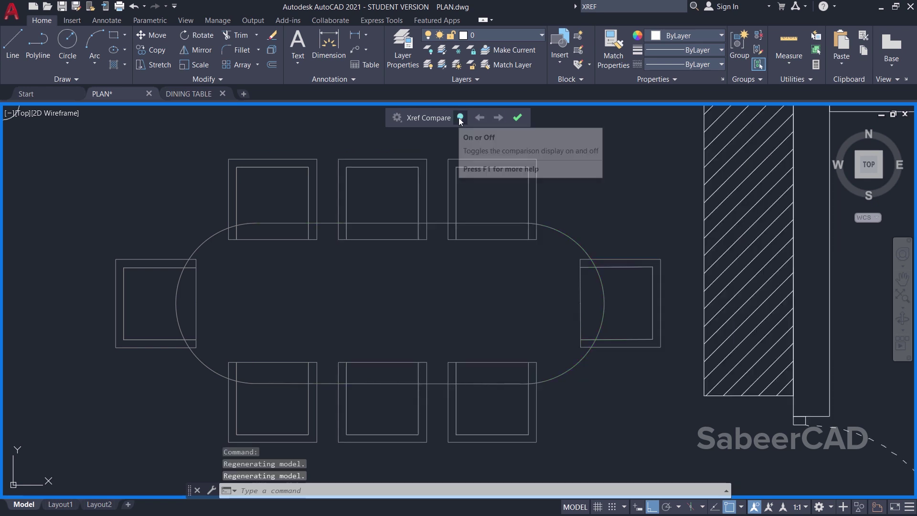
pyautogui.click(461, 119)
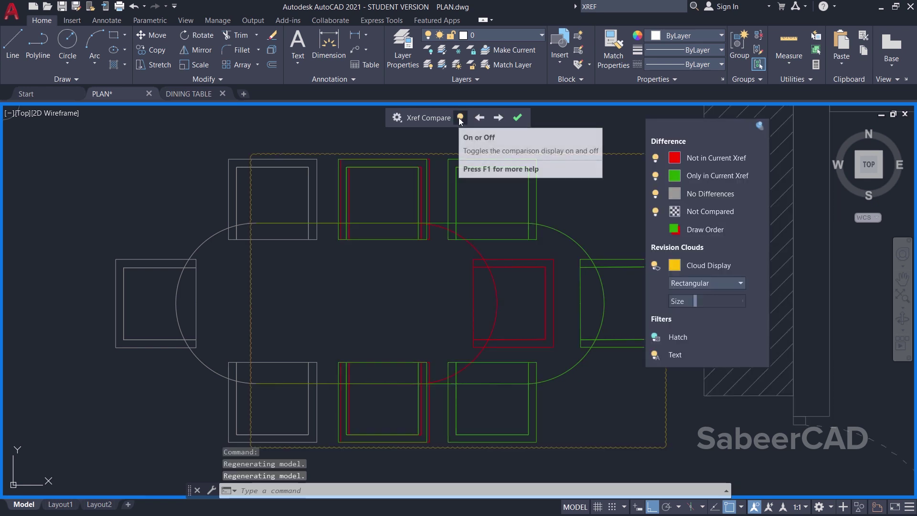
pyautogui.click(518, 119)
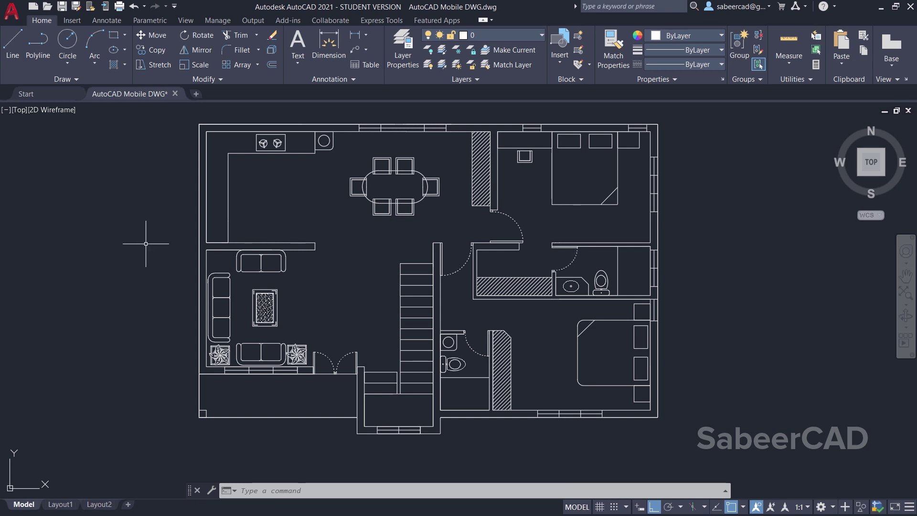
# Look up the Save As formats available for the AutoCAD Mobile DWG drawing
pyautogui.click(12, 10)
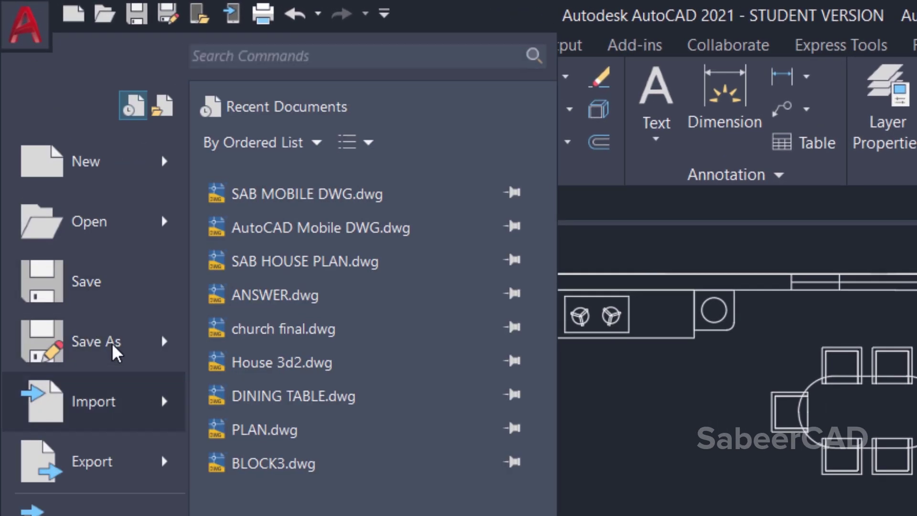
pyautogui.moveTo(114, 345)
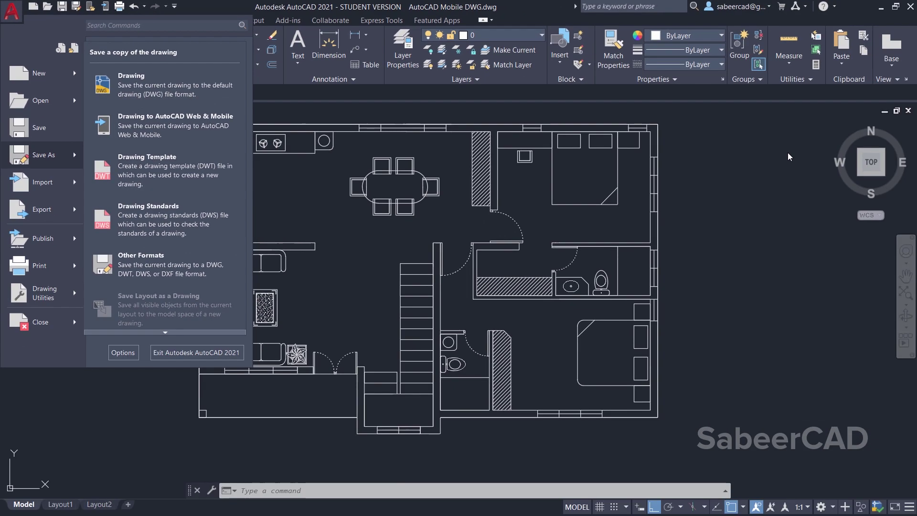
pyautogui.click(789, 156)
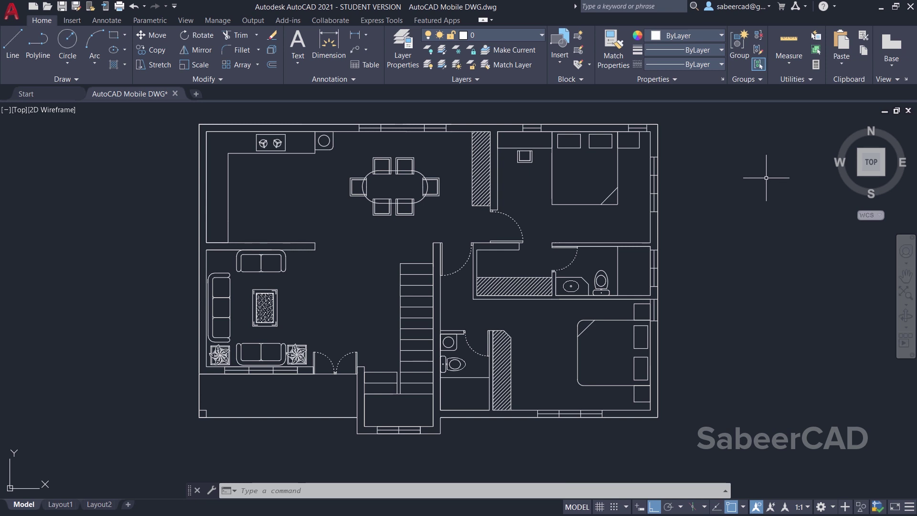
# Save the drawing to AutoCAD Web & Mobile with the file name AutoCAD Mobile DWG
pyautogui.click(11, 11)
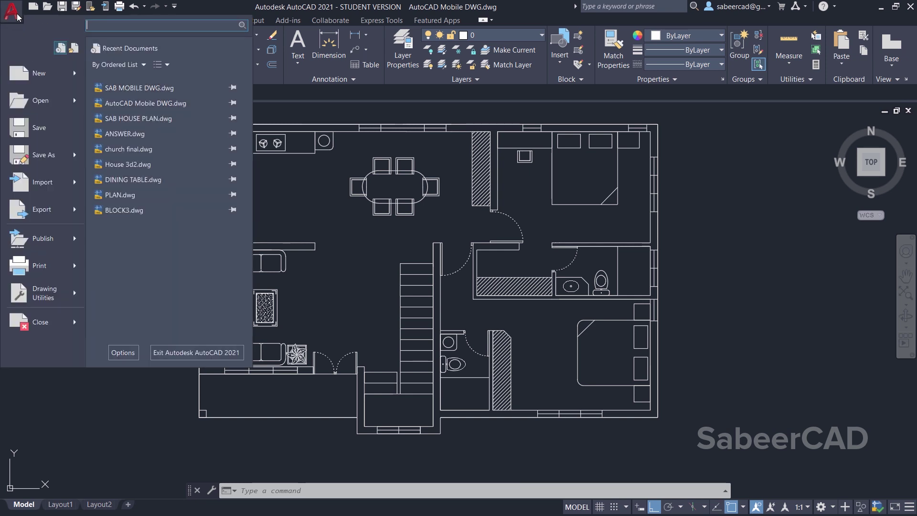
pyautogui.moveTo(49, 162)
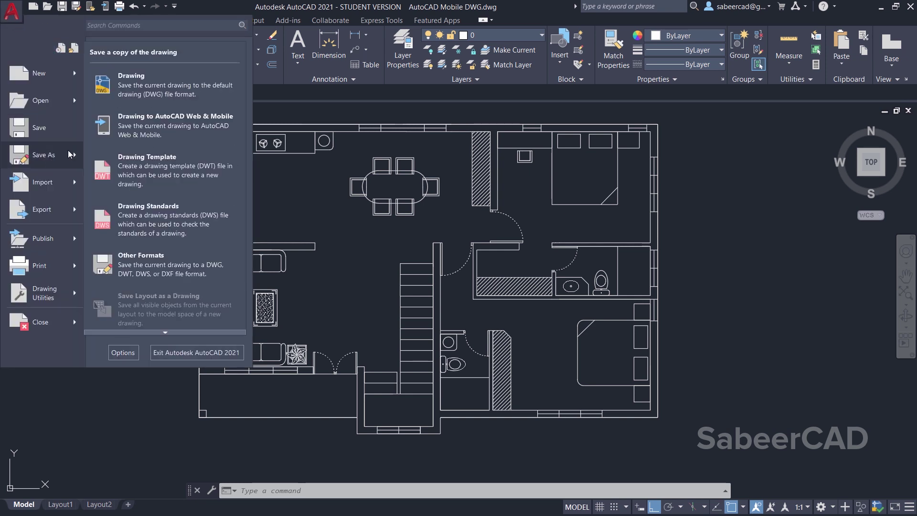
pyautogui.click(163, 126)
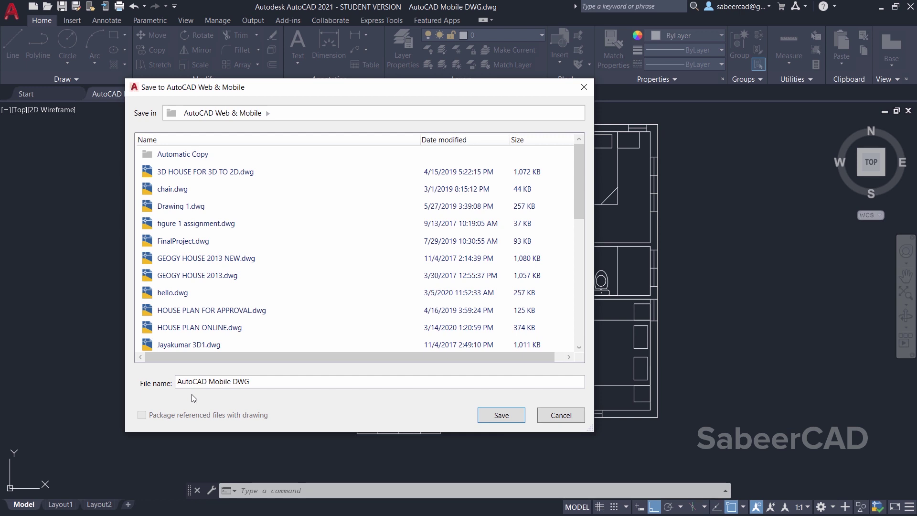
pyautogui.click(512, 416)
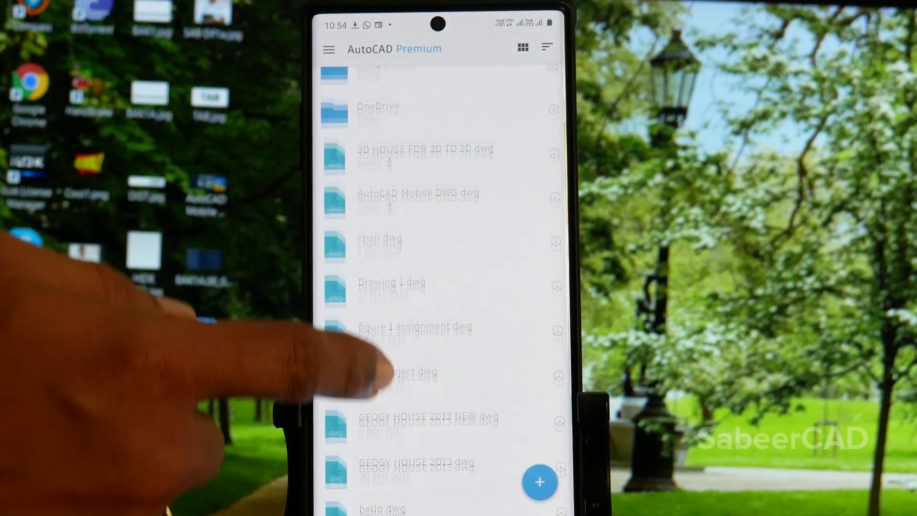
# In the AutoCAD mobile app on the phone, find and open AutoCAD Mobile DWG.dwg from the cloud file list
pyautogui.moveTo(383, 377); pyautogui.dragTo(399, 482)
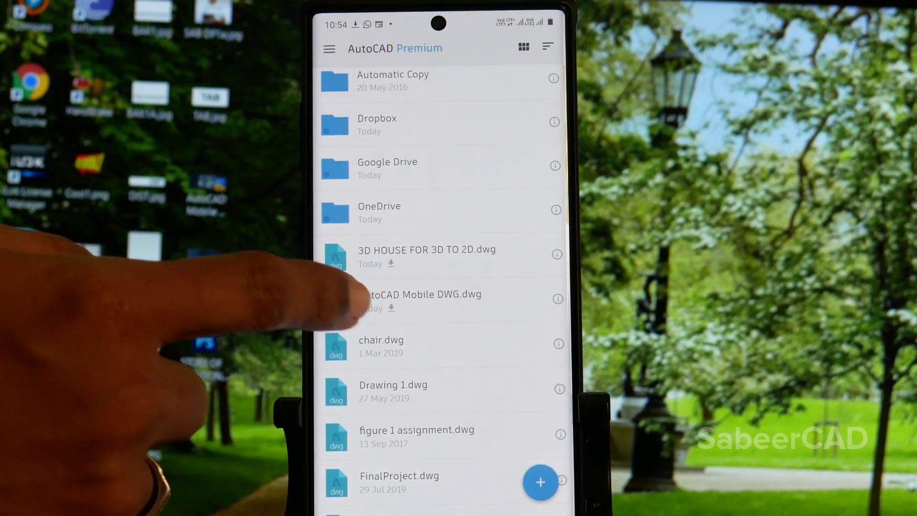
pyautogui.click(368, 296)
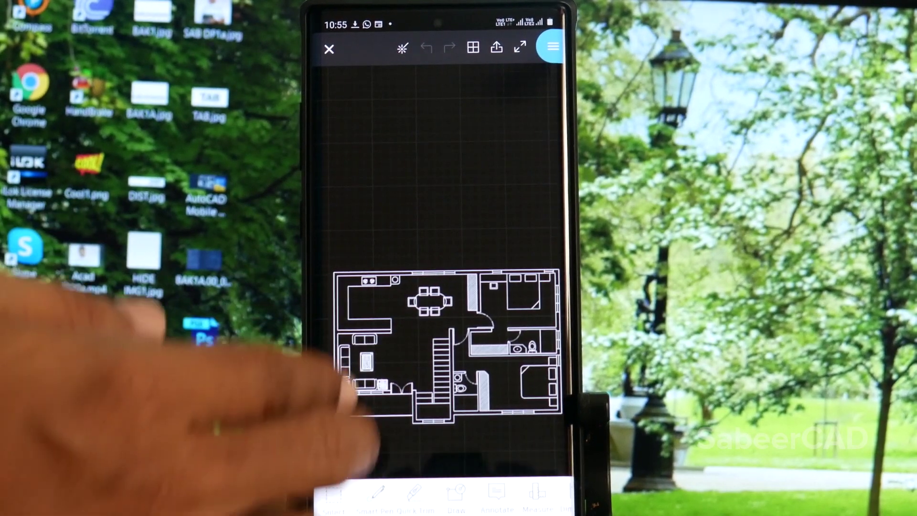
# Inspect the living room area of the floor plan up close and open the drawing's layer list
pyautogui.scroll(2, 394, 375)
pyautogui.scroll(5, 421, 306)
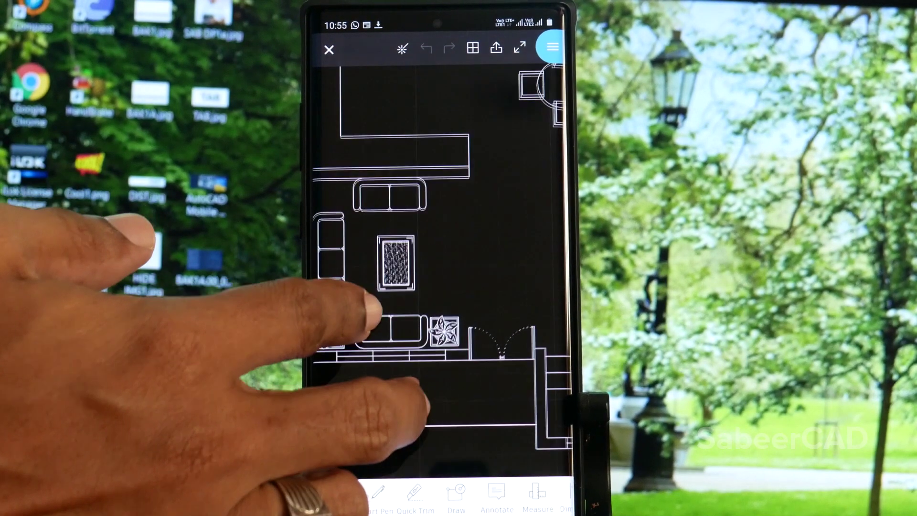
pyautogui.scroll(-1, 400, 356)
pyautogui.moveTo(403, 383); pyautogui.dragTo(431, 401)
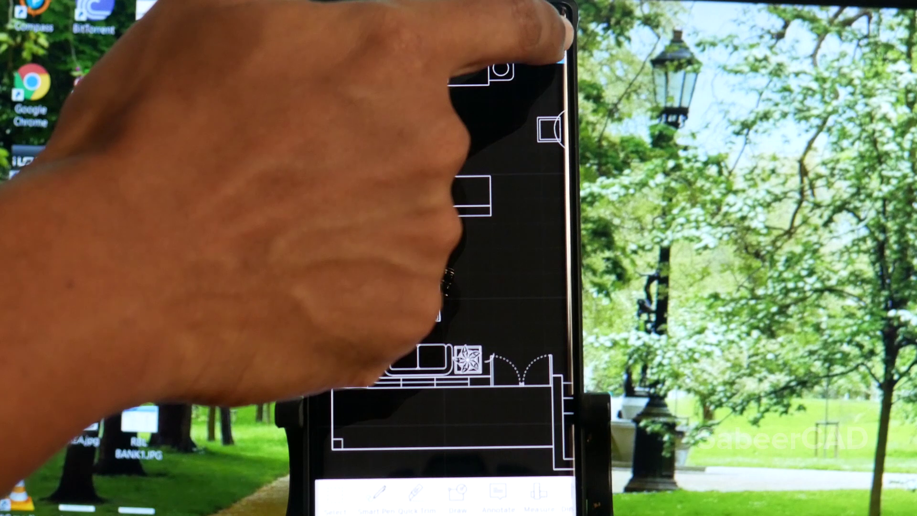
pyautogui.click(563, 34)
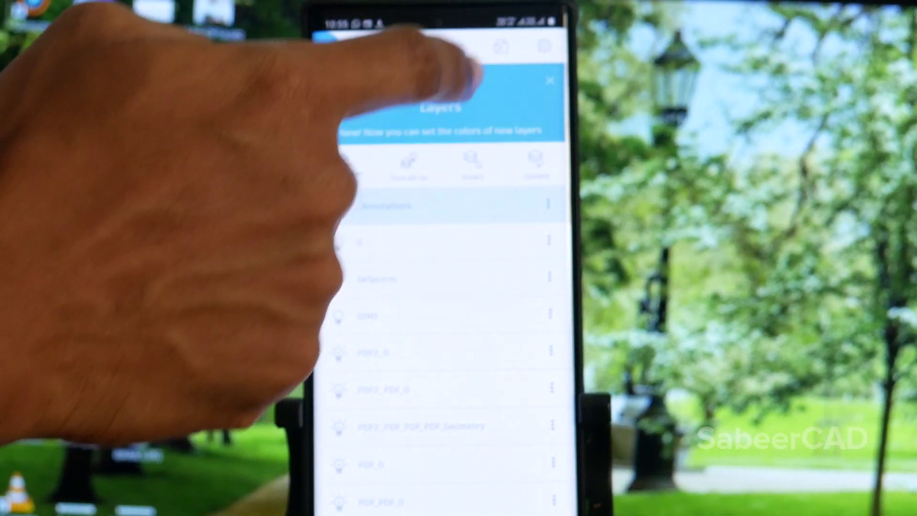
# Insert the Teapoy block in the living room beside the upper sofa and move it up against the kitchen partition wall
pyautogui.click(504, 46)
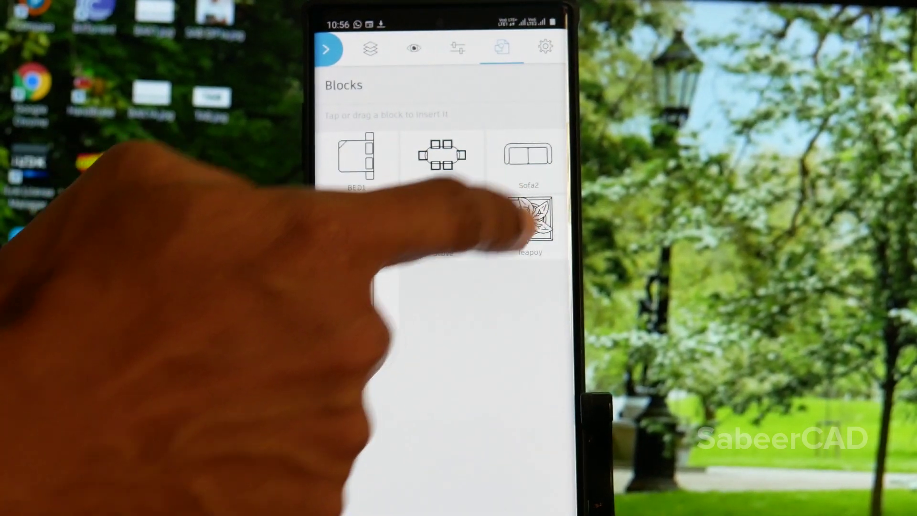
pyautogui.moveTo(520, 227)
pyautogui.mouseDown()
pyautogui.moveTo(522, 206)
pyautogui.moveTo(490, 261)
pyautogui.moveTo(468, 242)
pyautogui.mouseUp()
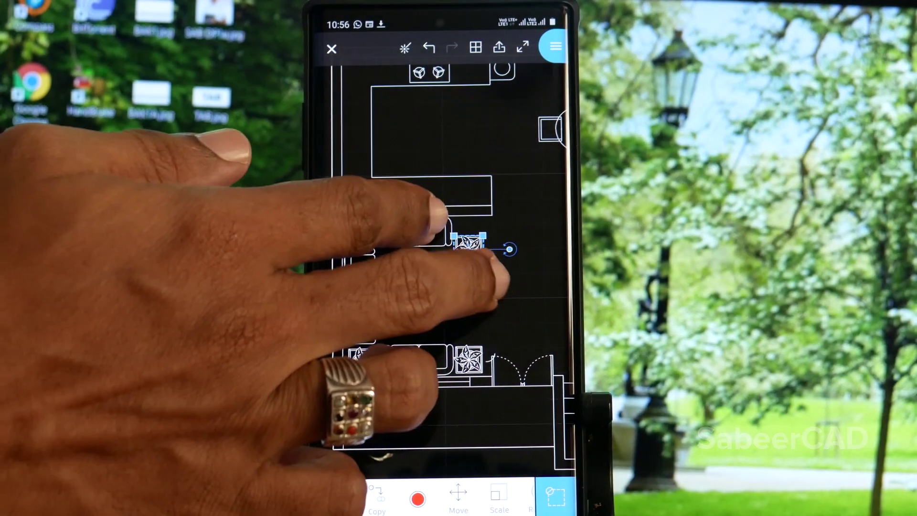
pyautogui.scroll(5, 470, 245)
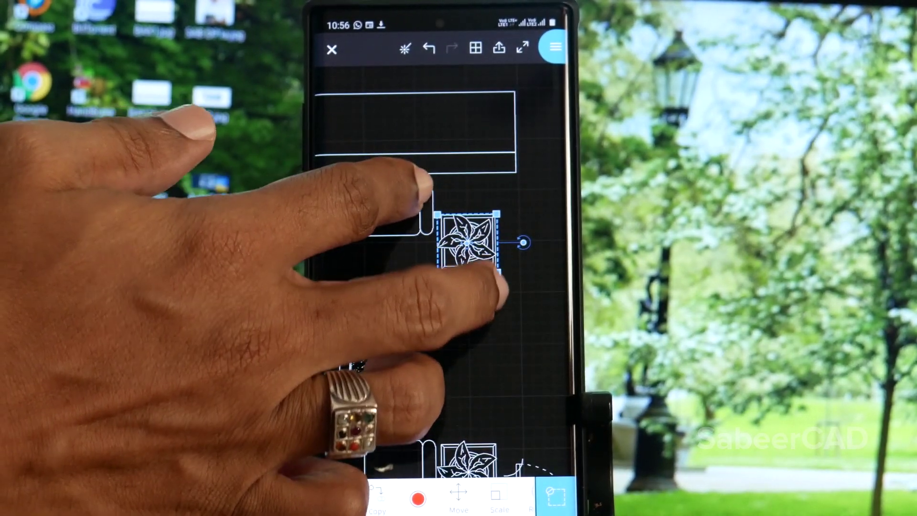
pyautogui.scroll(3, 470, 244)
pyautogui.moveTo(492, 268); pyautogui.dragTo(488, 187)
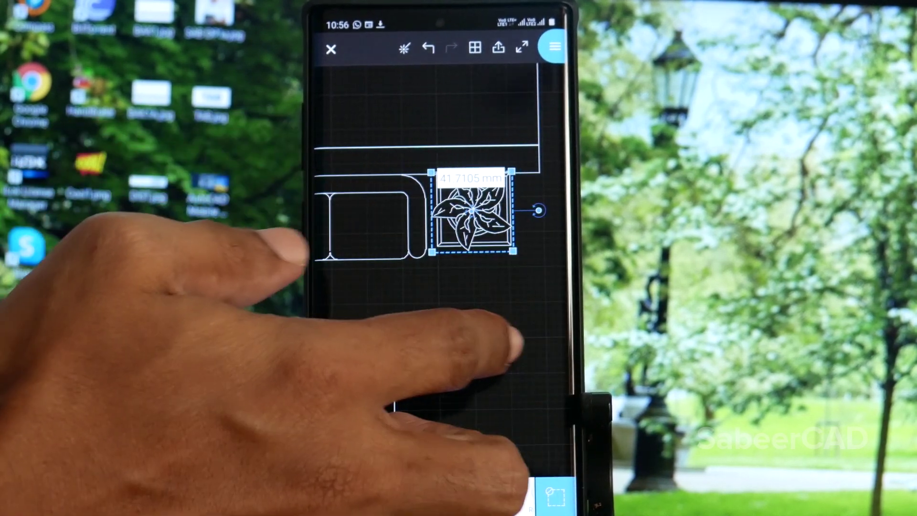
# Deselect the teapoy block, review the furnished floor plan and close the drawing on the phone
pyautogui.click(556, 497)
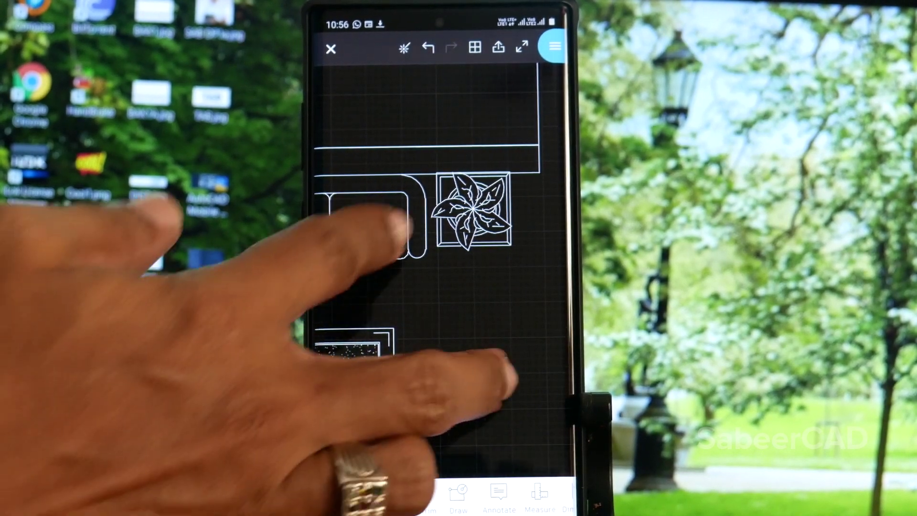
pyautogui.scroll(-5, 449, 310)
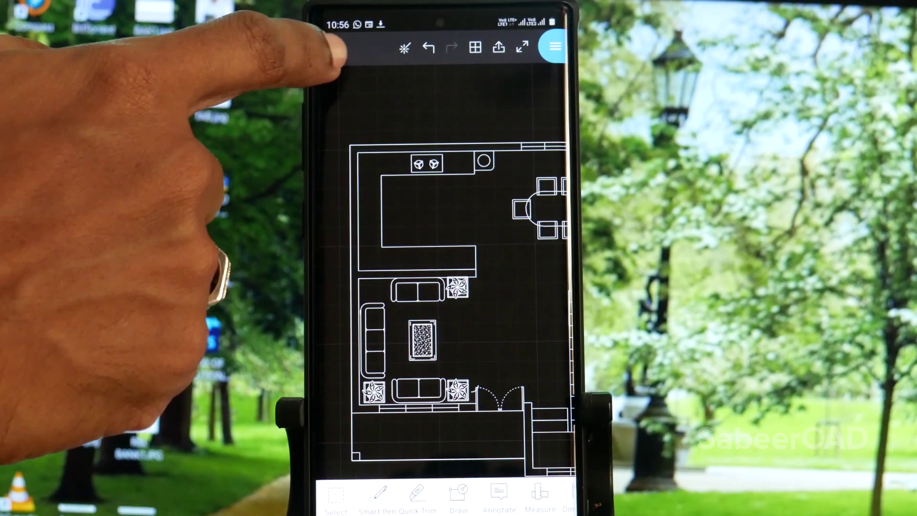
pyautogui.click(334, 52)
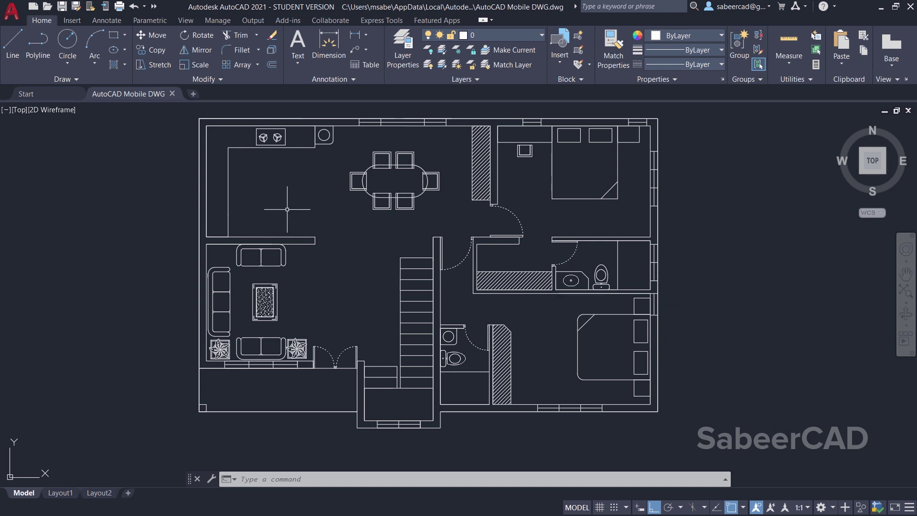
# In desktop AutoCAD 2021, open AutoCAD Mobile DWG.dwg from AutoCAD Web & Mobile and examine the teapoy block beside the upper sofa
pyautogui.click(11, 11)
pyautogui.moveTo(48, 109)
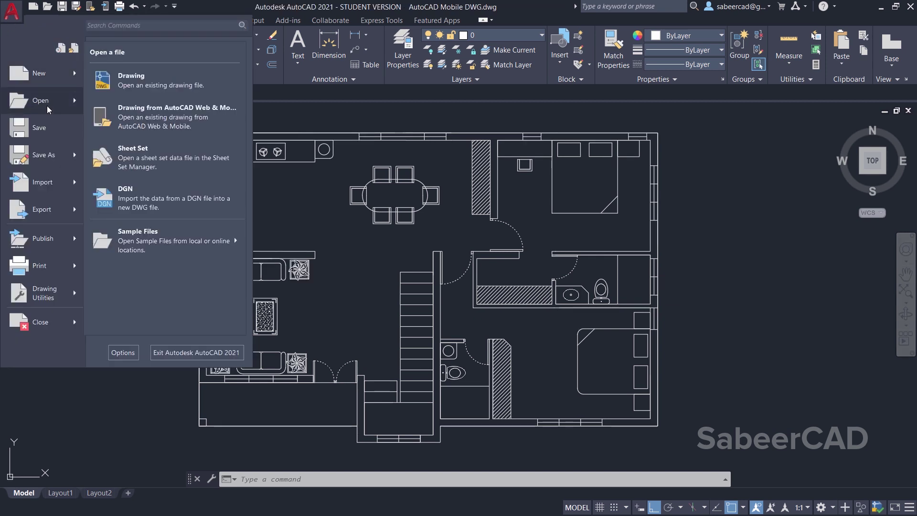
pyautogui.click(158, 120)
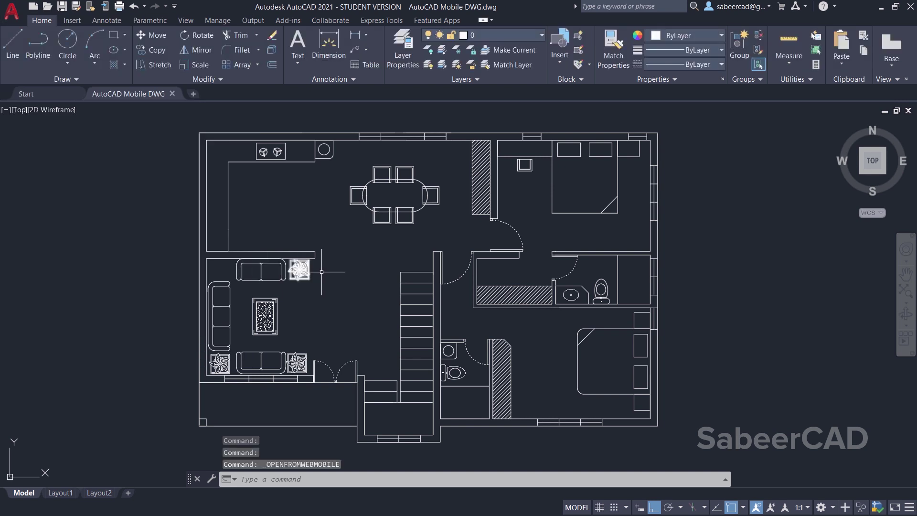
pyautogui.scroll(4, 300, 271)
pyautogui.scroll(-5, 348, 206)
pyautogui.scroll(3, 348, 222)
pyautogui.moveTo(374, 287); pyautogui.dragTo(381, 264, button='middle')
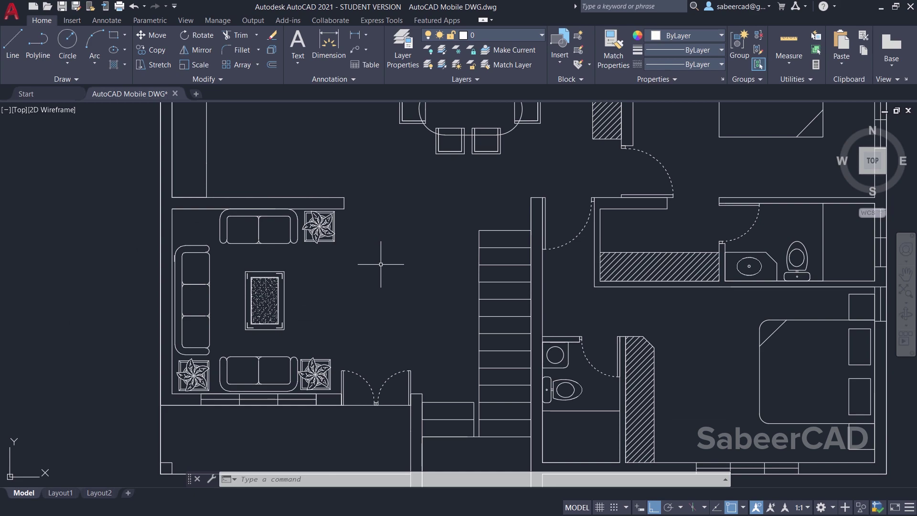
pyautogui.scroll(-2, 381, 264)
pyautogui.scroll(2, 380, 268)
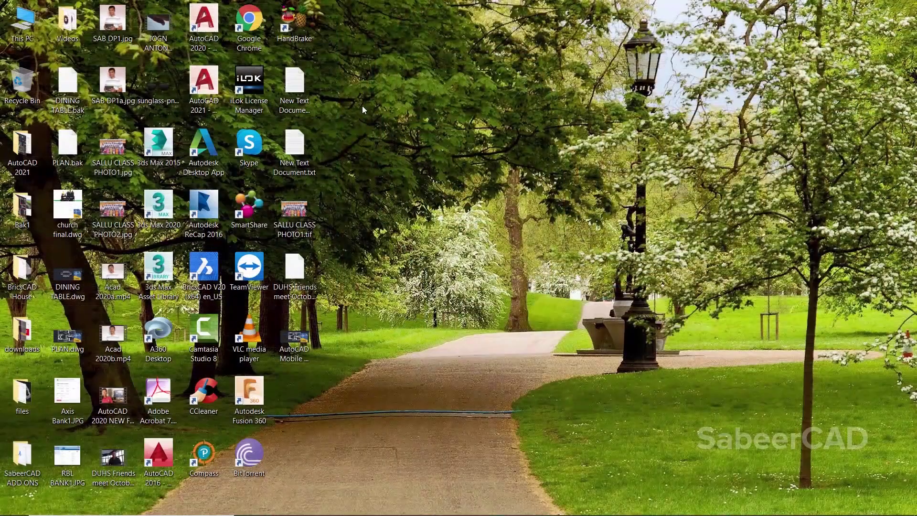
# Launch Google Chrome from the desktop, maximize its window and go to web.autocad.com
pyautogui.doubleClick(261, 26)
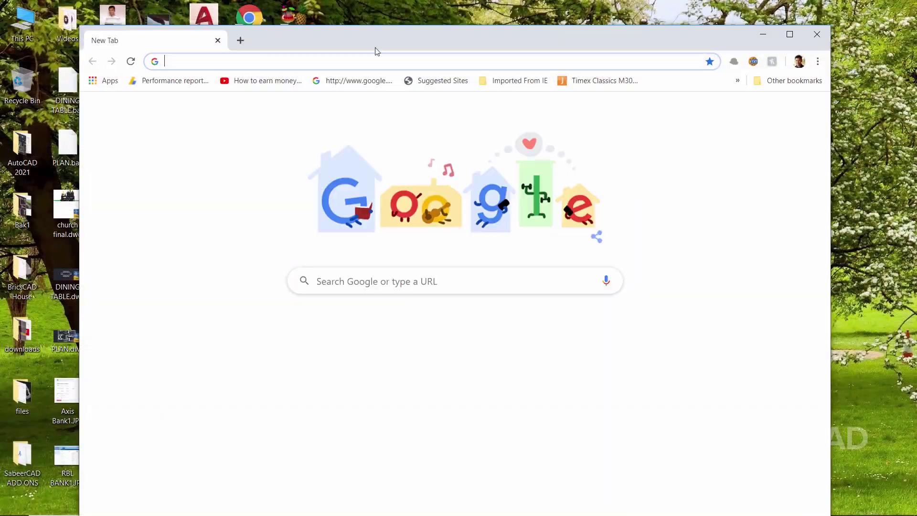
pyautogui.click(789, 34)
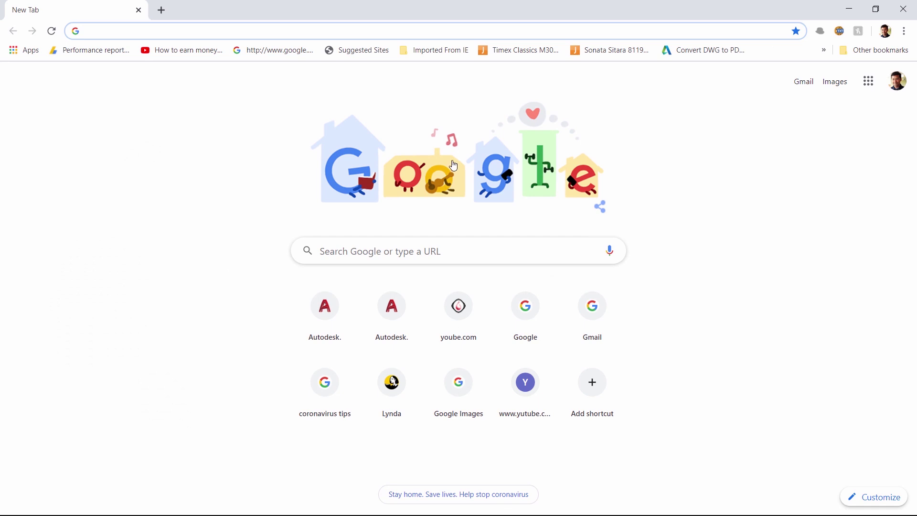
pyautogui.click(131, 30)
pyautogui.write('web.Autocad')
pyautogui.click(567, 52)
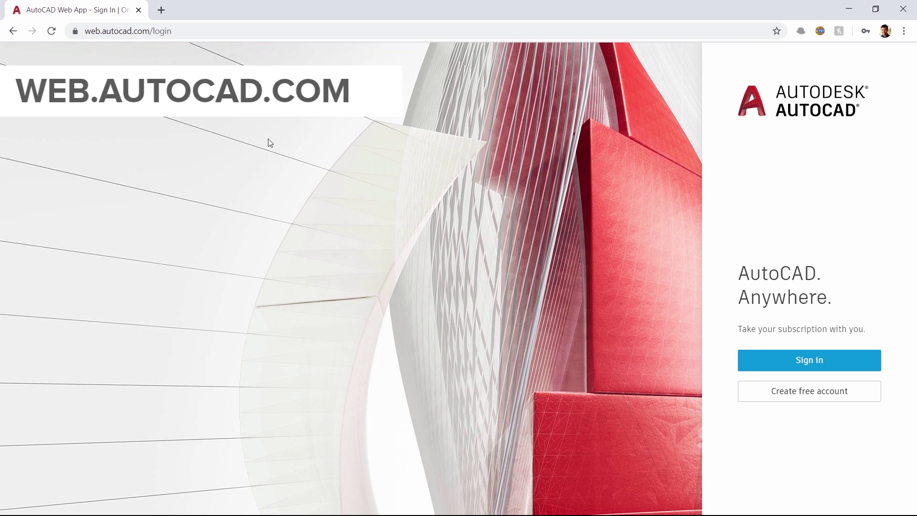
# Sign in to the AutoCAD web app with the account's prefilled e-mail and password
pyautogui.click(812, 361)
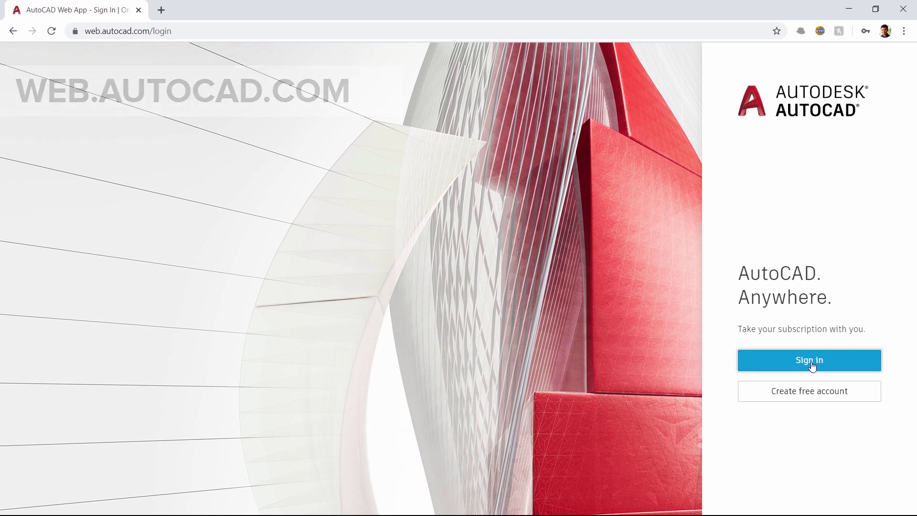
pyautogui.click(655, 49)
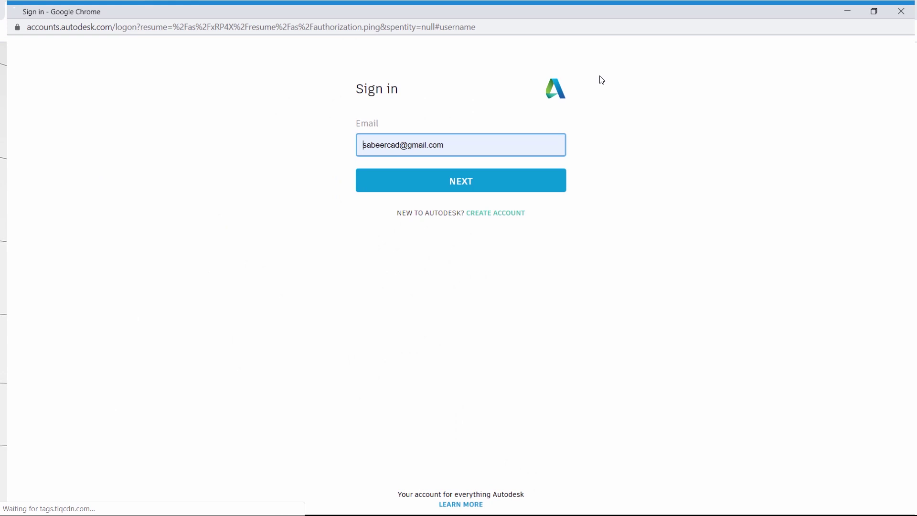
pyautogui.click(479, 182)
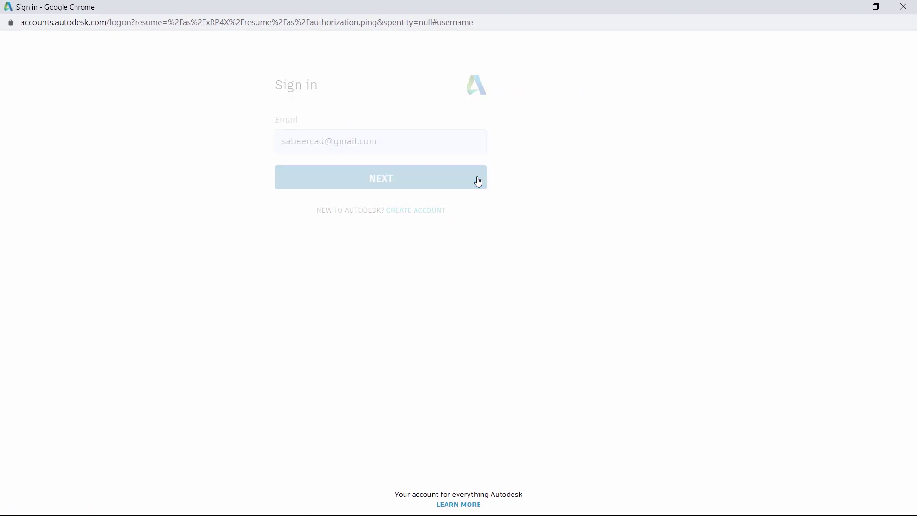
pyautogui.click(476, 221)
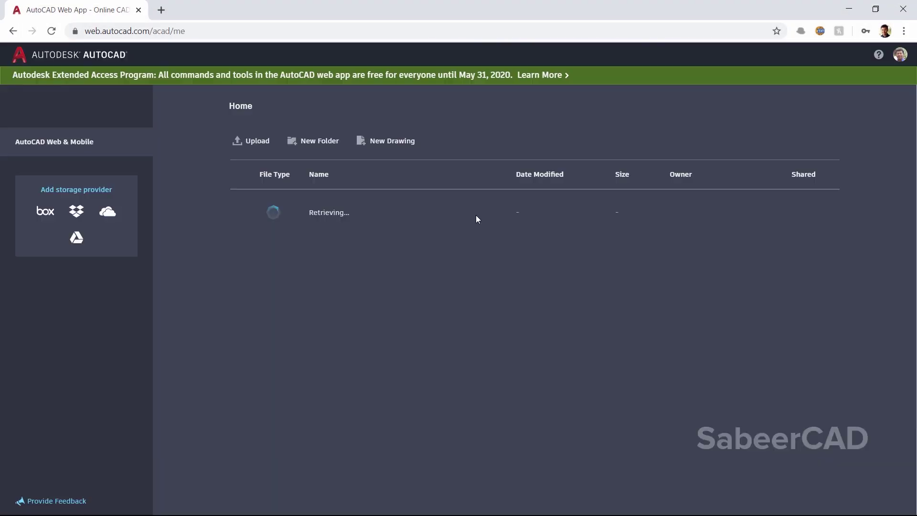
# Open AutoCAD Mobile DWG.dwg from the web file list and dismiss the Student Version Drawing notice
pyautogui.scroll(-3, 451, 223)
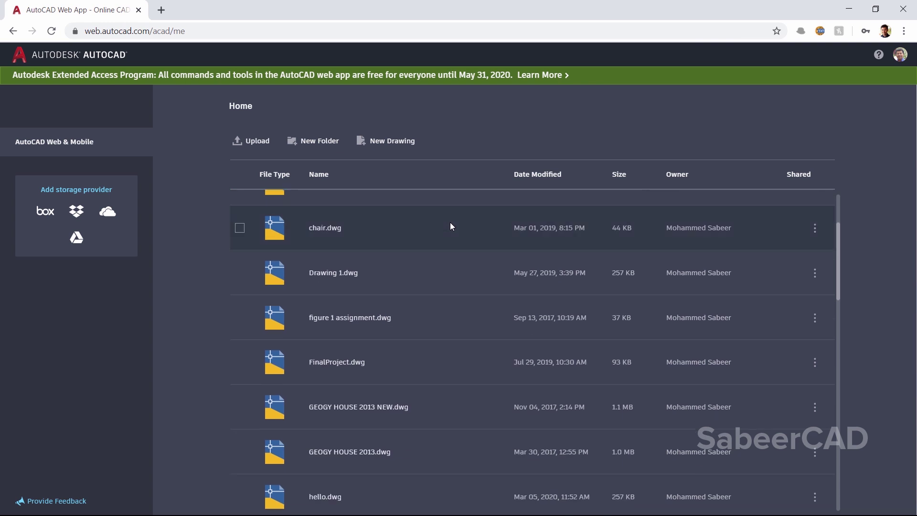
pyautogui.scroll(1, 483, 363)
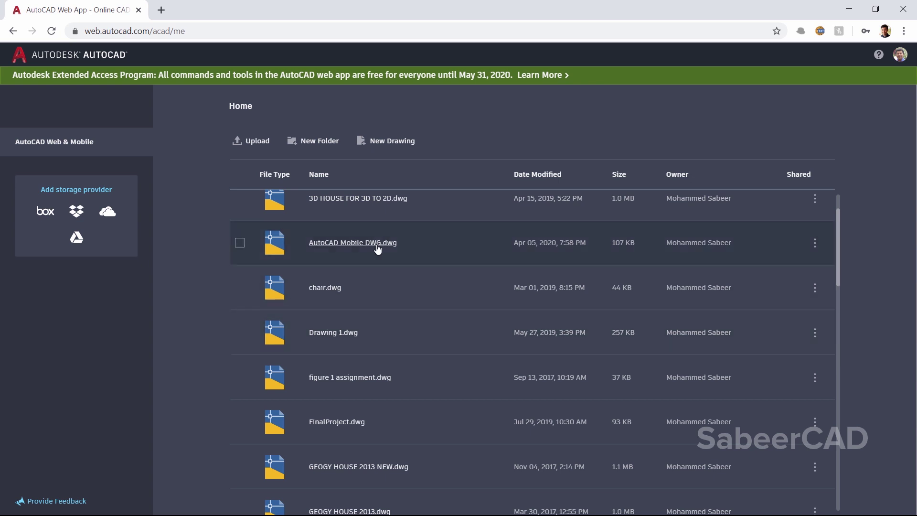
pyautogui.click(378, 244)
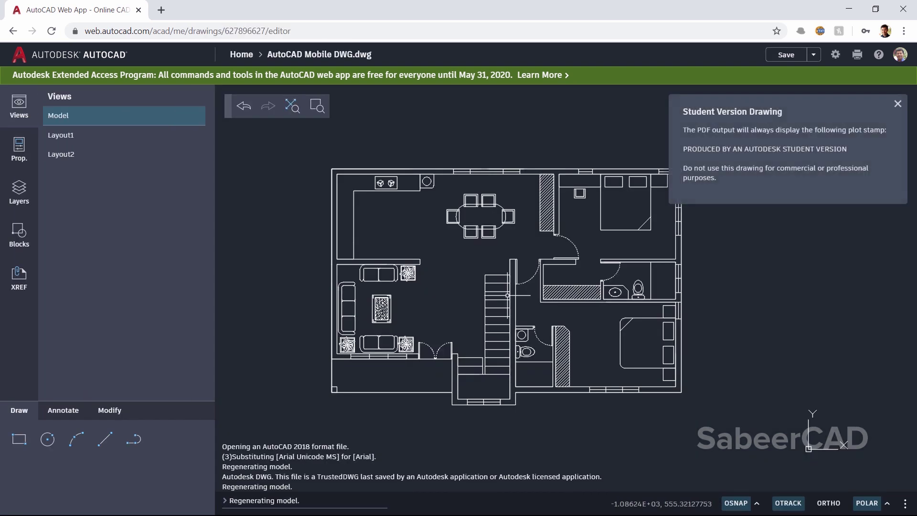
pyautogui.scroll(1, 507, 295)
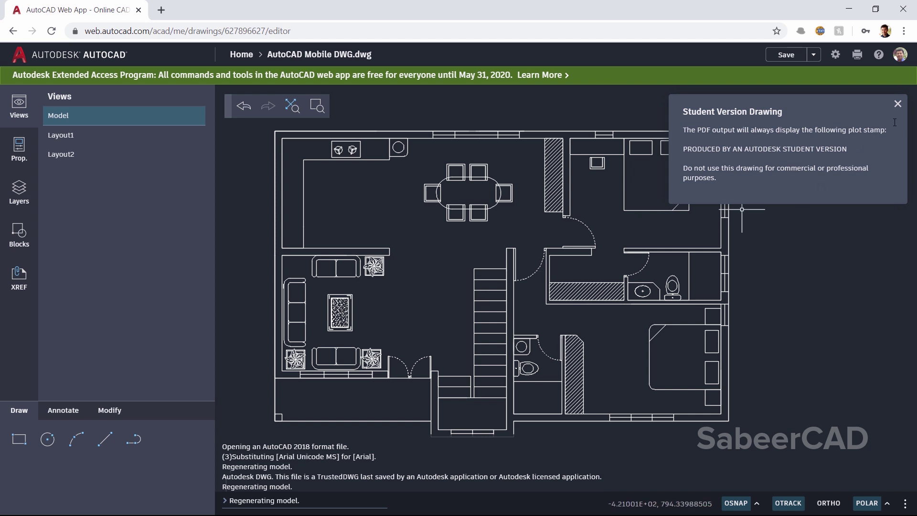
pyautogui.click(899, 106)
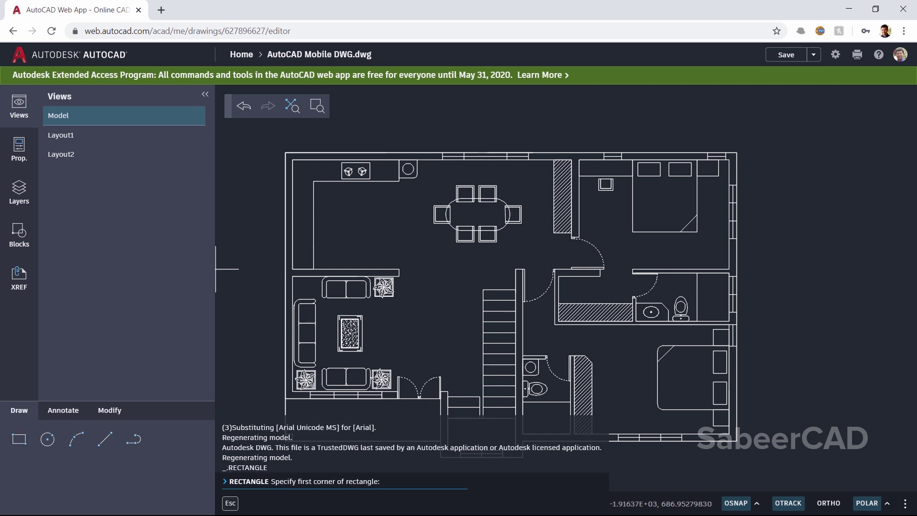
# Draw a rectangle 60 high along the kitchen's lower wall, from the counter line's lower end across to the wall's end
pyautogui.click(314, 269)
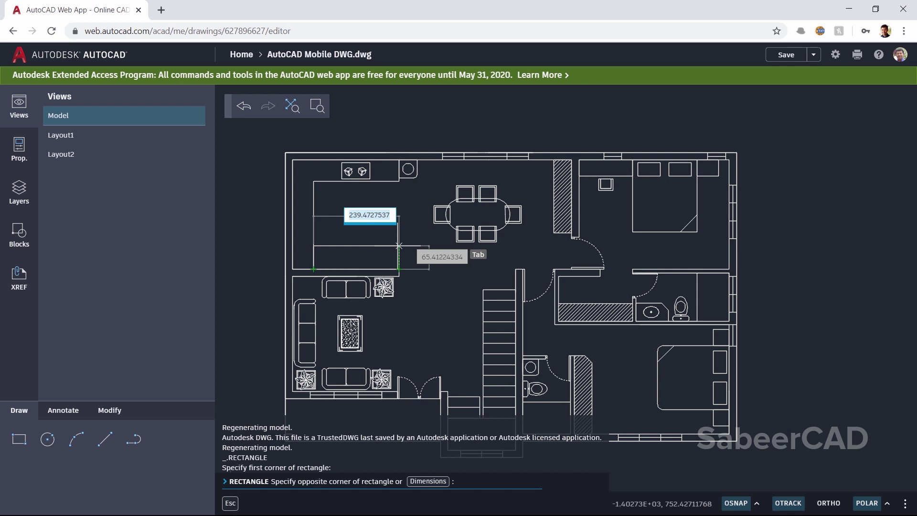
pyautogui.press('Tab')
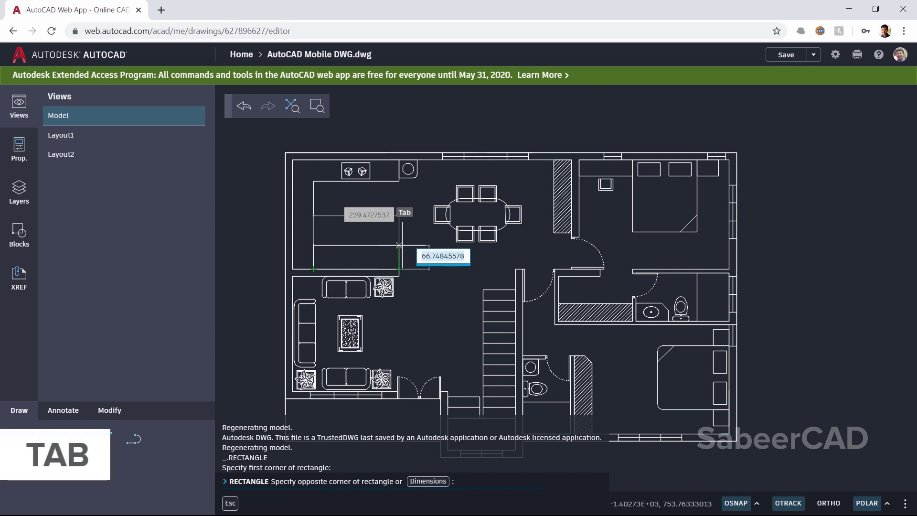
pyautogui.write('60')
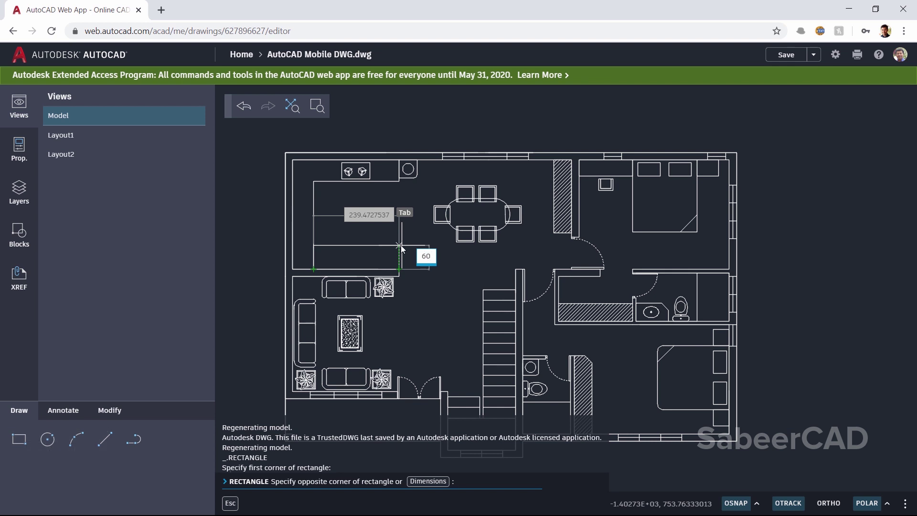
pyautogui.press('Return')
# Trim the vertical segments between the new rectangle and the existing kitchen counter to join them into one U-shaped counter
pyautogui.moveTo(354, 234); pyautogui.dragTo(348, 237, button='middle')
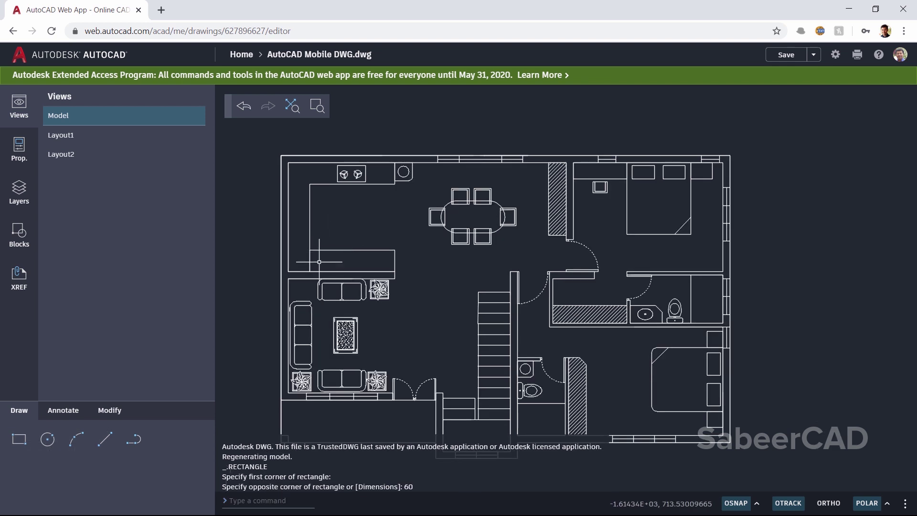
pyautogui.scroll(2, 317, 264)
pyautogui.click(111, 410)
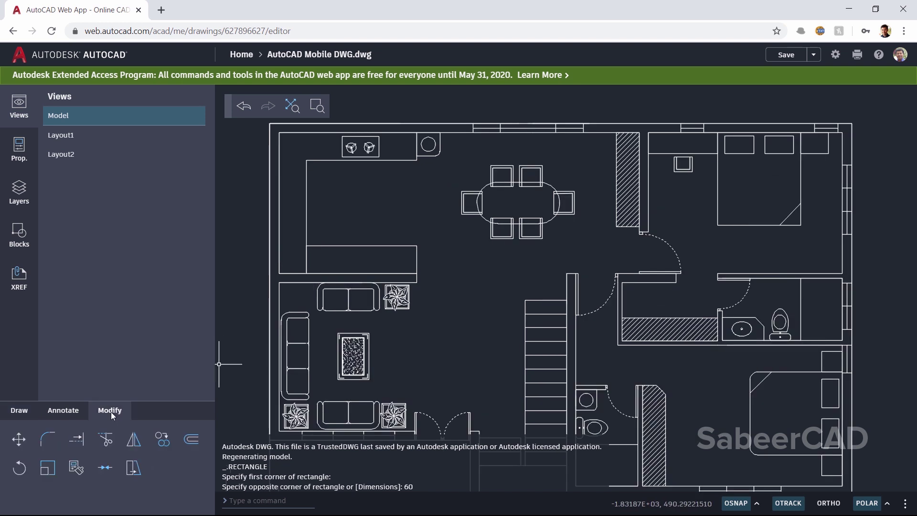
pyautogui.click(106, 439)
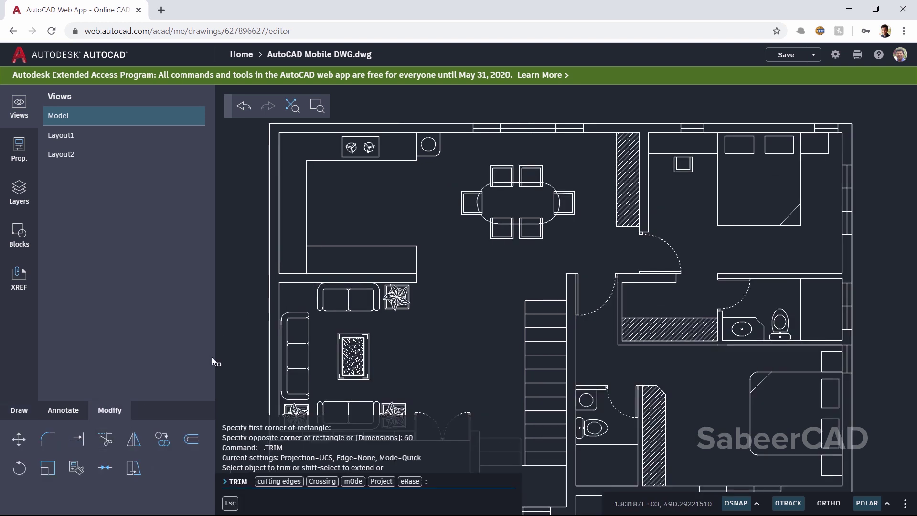
pyautogui.click(326, 331)
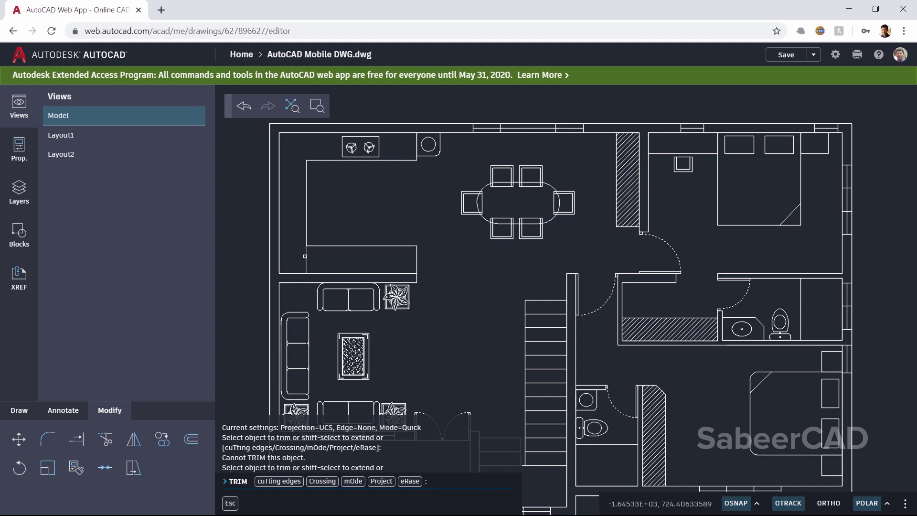
pyautogui.click(309, 261)
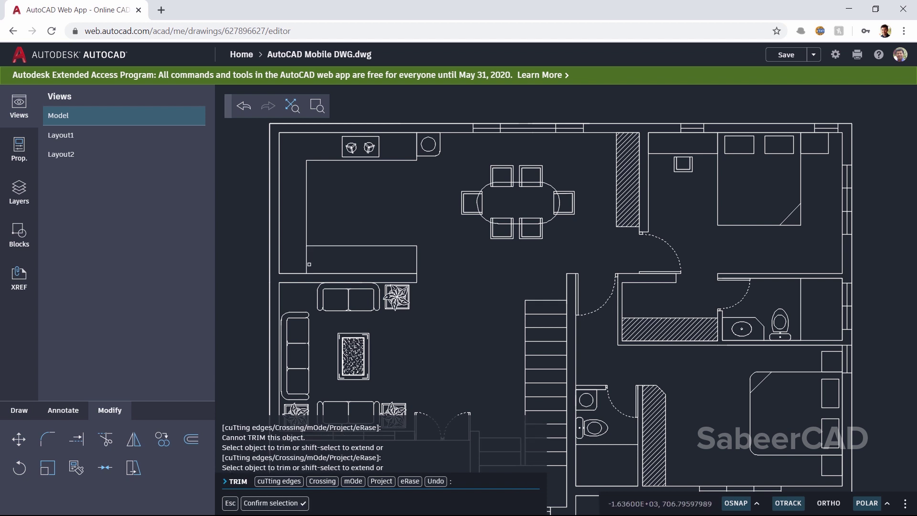
pyautogui.press('Return')
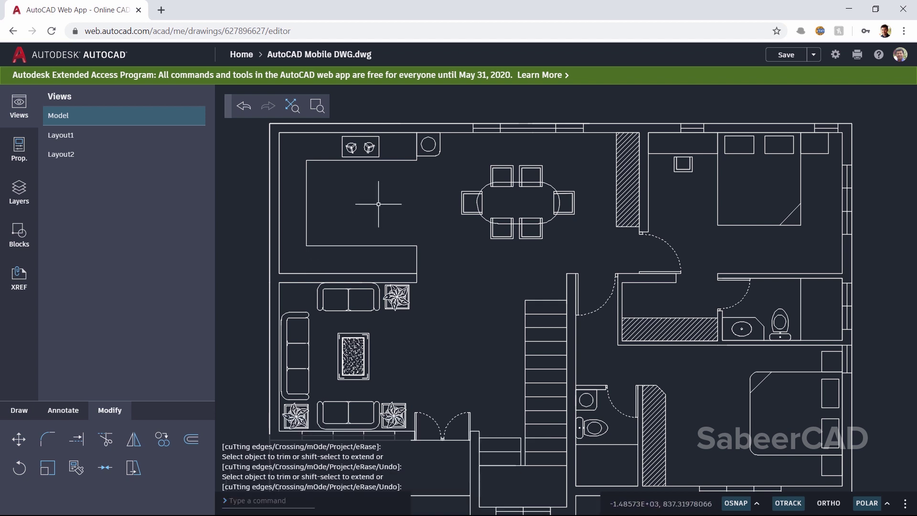
# Save the edited drawing in the web app, close the browser and return to AutoCAD 2021
pyautogui.scroll(-4, 349, 201)
pyautogui.scroll(3, 478, 257)
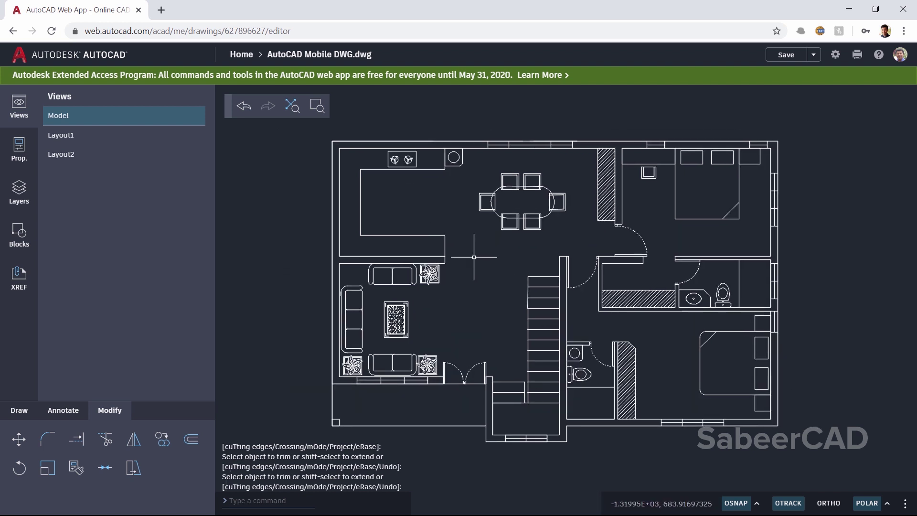
pyautogui.click(785, 59)
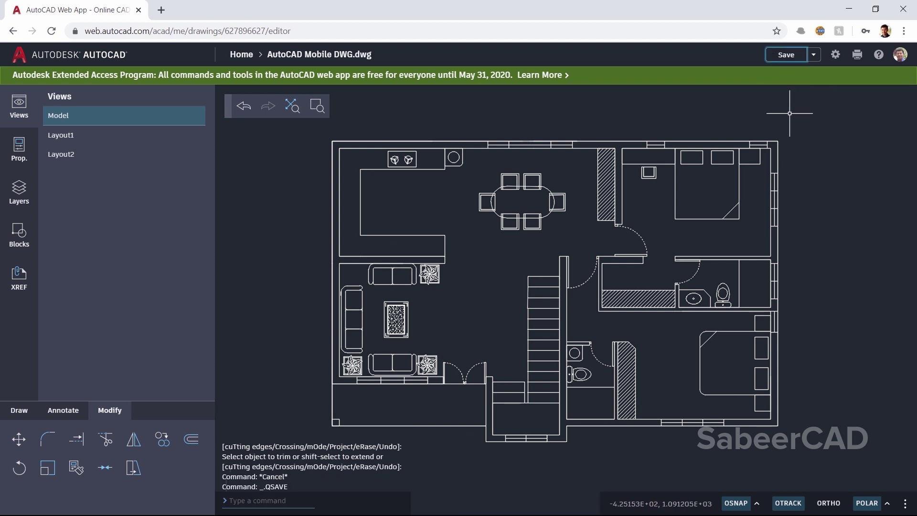
pyautogui.click(910, 4)
pyautogui.click(369, 507)
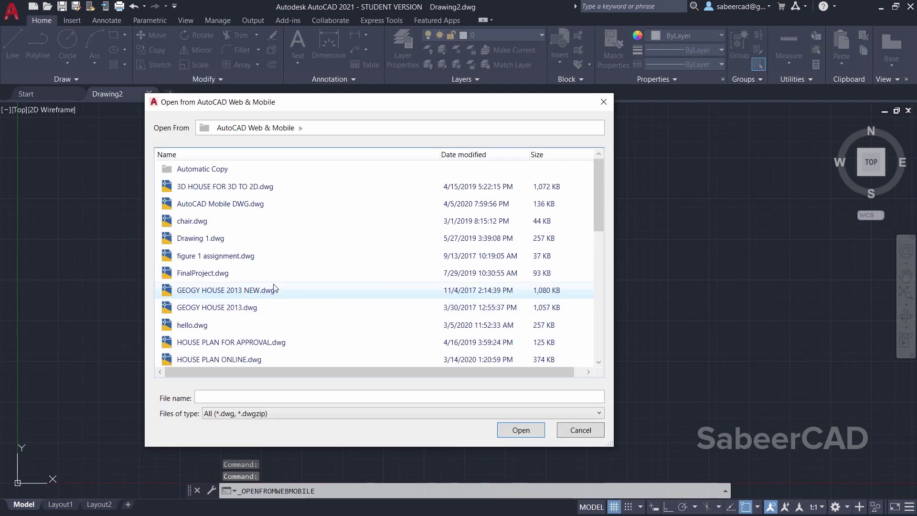
# Open AutoCAD Mobile DWG.dwg from the AutoCAD Web & Mobile cloud files and check the U-shaped kitchen counter in the floor plan
pyautogui.click(278, 203)
pyautogui.click(521, 430)
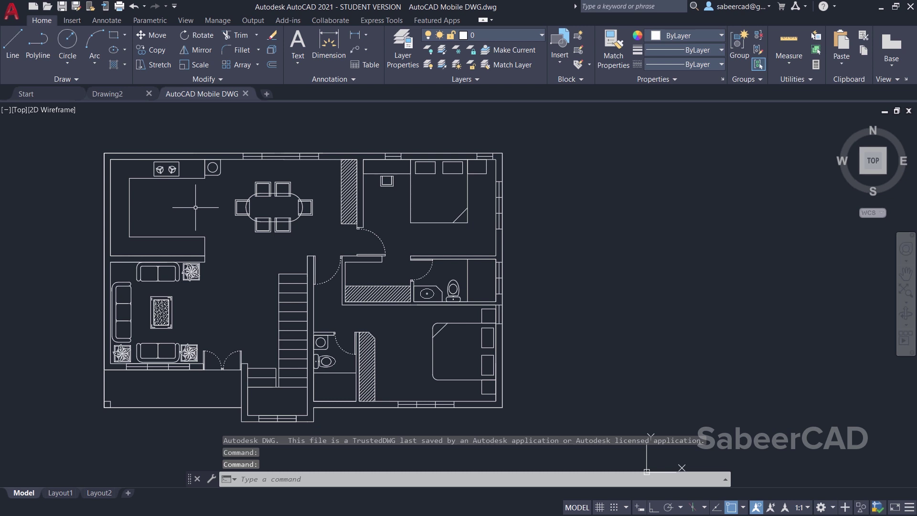
pyautogui.scroll(2, 166, 209)
pyautogui.scroll(-2, 246, 184)
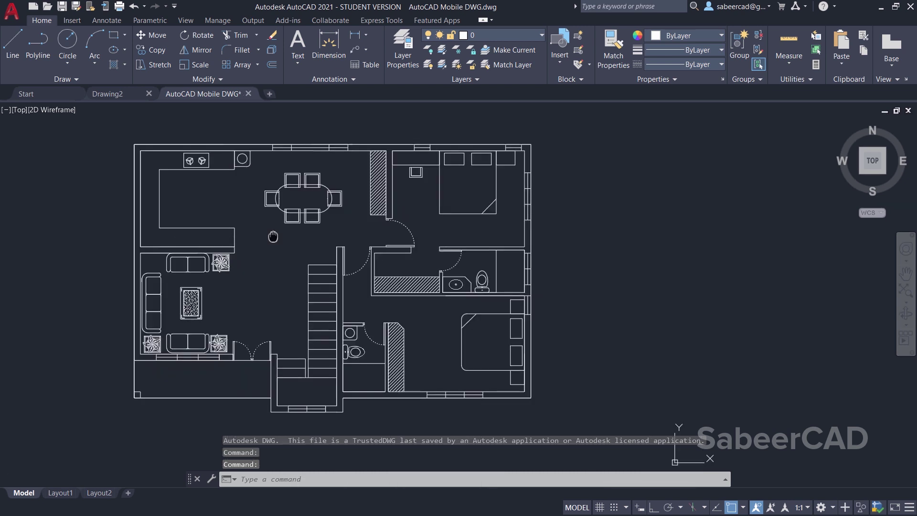
pyautogui.moveTo(273, 237); pyautogui.dragTo(356, 243, button='middle')
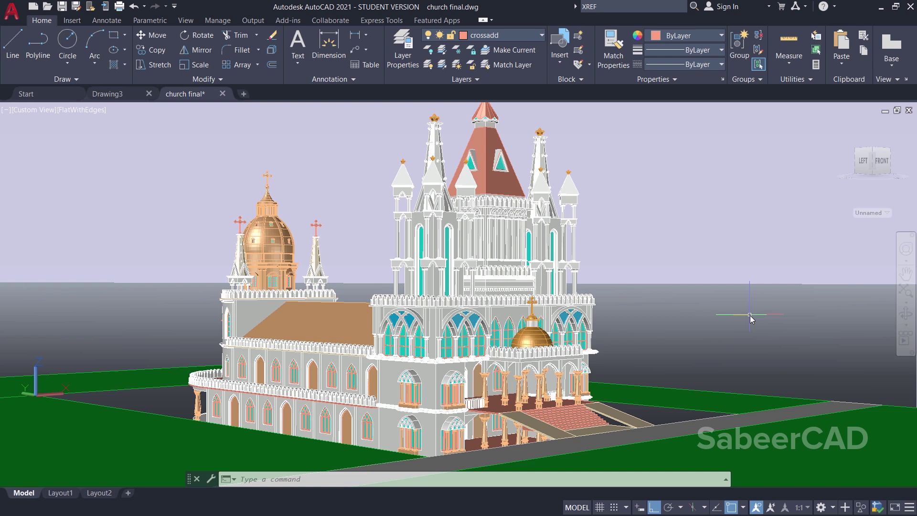
# Examine the 3D church model from the rear, close up at the golden dome and the rounded wall with arched windows
pyautogui.hotkey('ctrl', 'z')
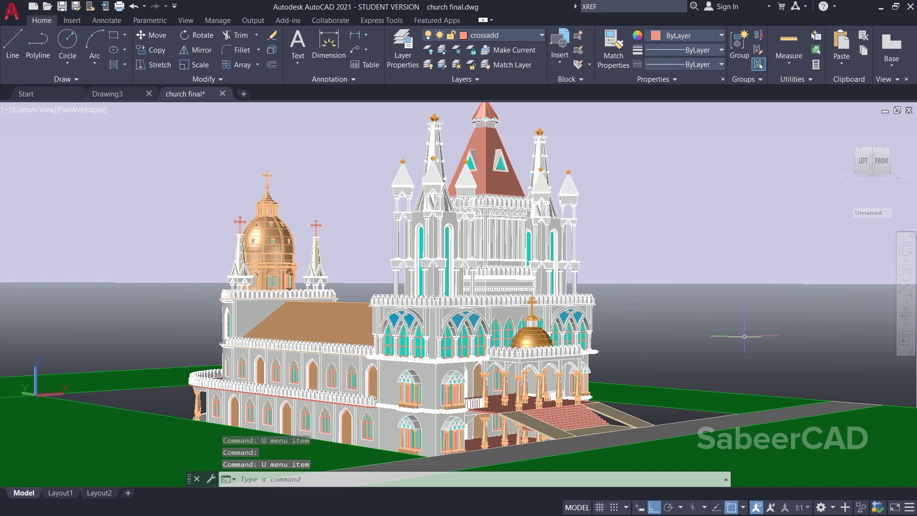
pyautogui.keyDown('shift'); pyautogui.moveTo(744, 337); pyautogui.dragTo(594, 366, button='middle'); pyautogui.keyUp('shift')
pyautogui.scroll(8, 389, 317)
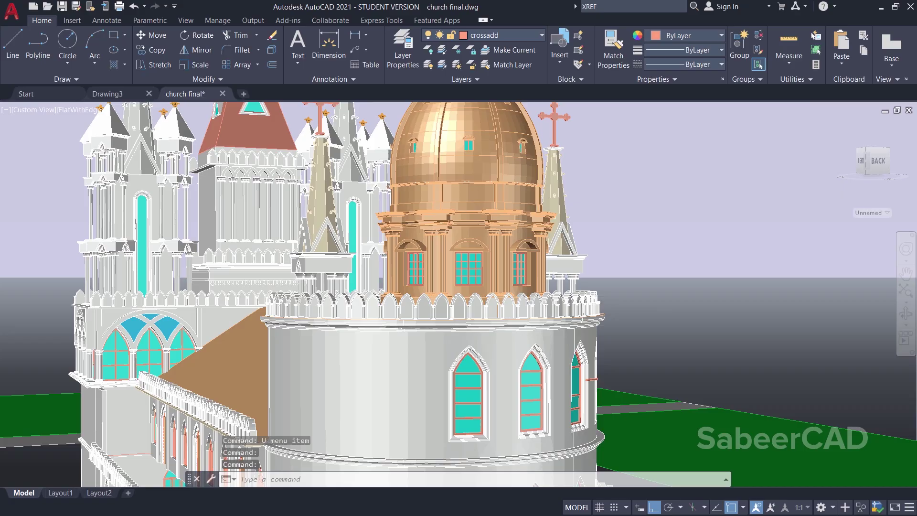
pyautogui.moveTo(389, 318); pyautogui.dragTo(806, 355, button='middle')
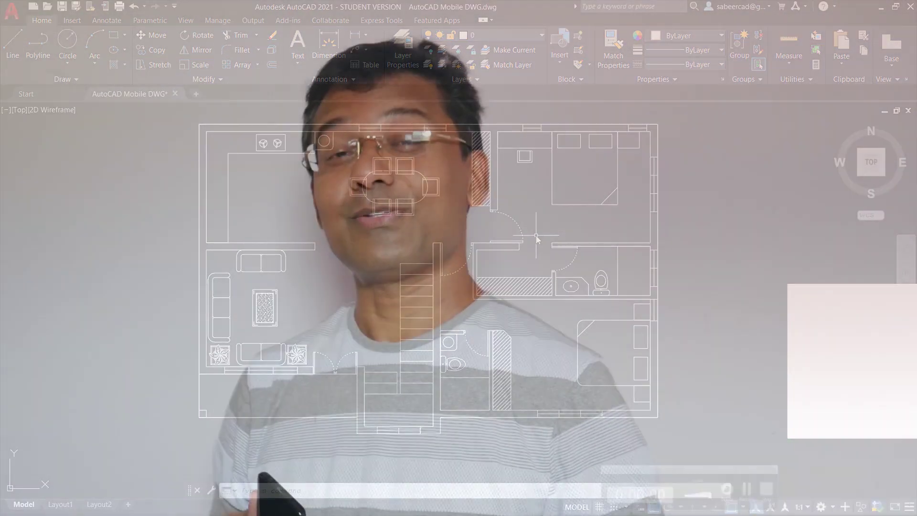